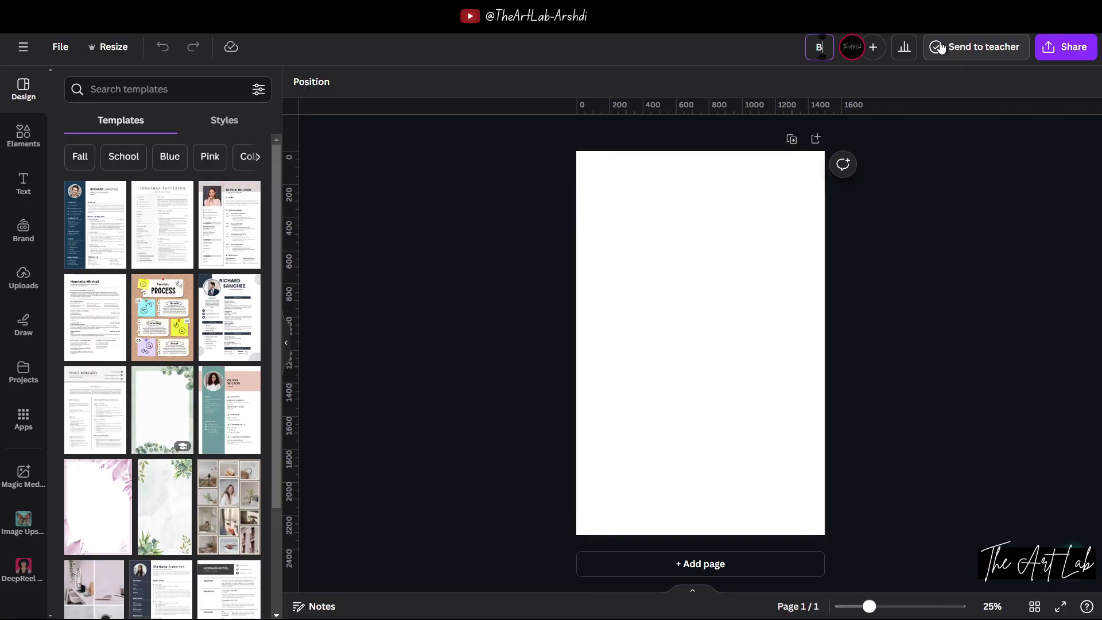
Title the portrait design BOOK COVER 08 F and the 2320 × 200 px design BOOK COVER S 08.
{"action": "type", "text": "VER"}
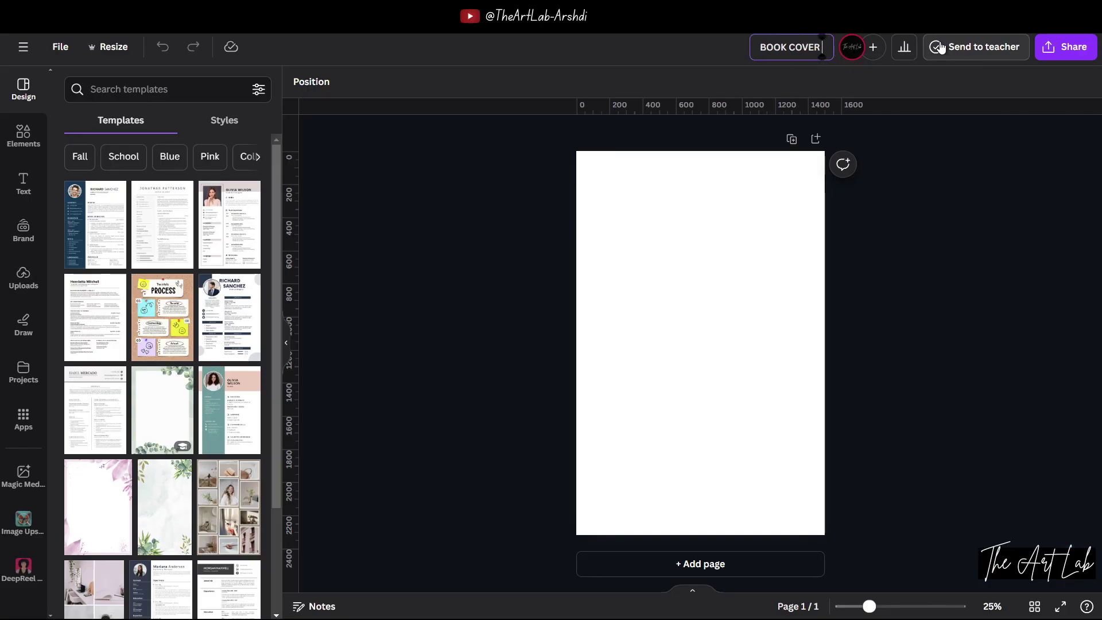
{"action": "type", "text": " 08 F"}
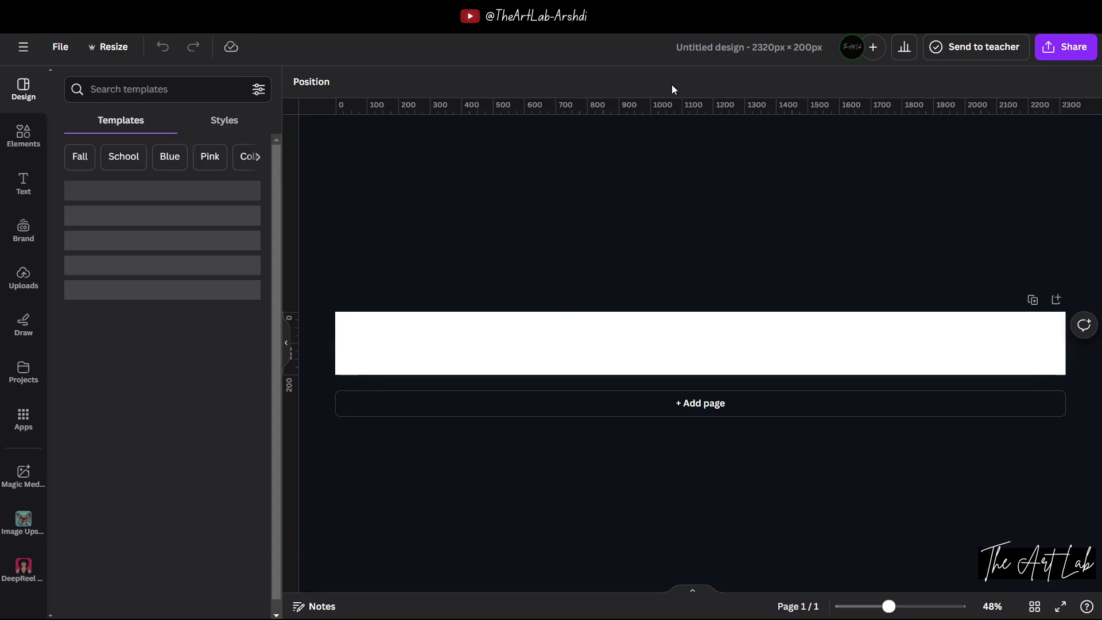
{"action": "left_click", "coordinate": [723, 48]}
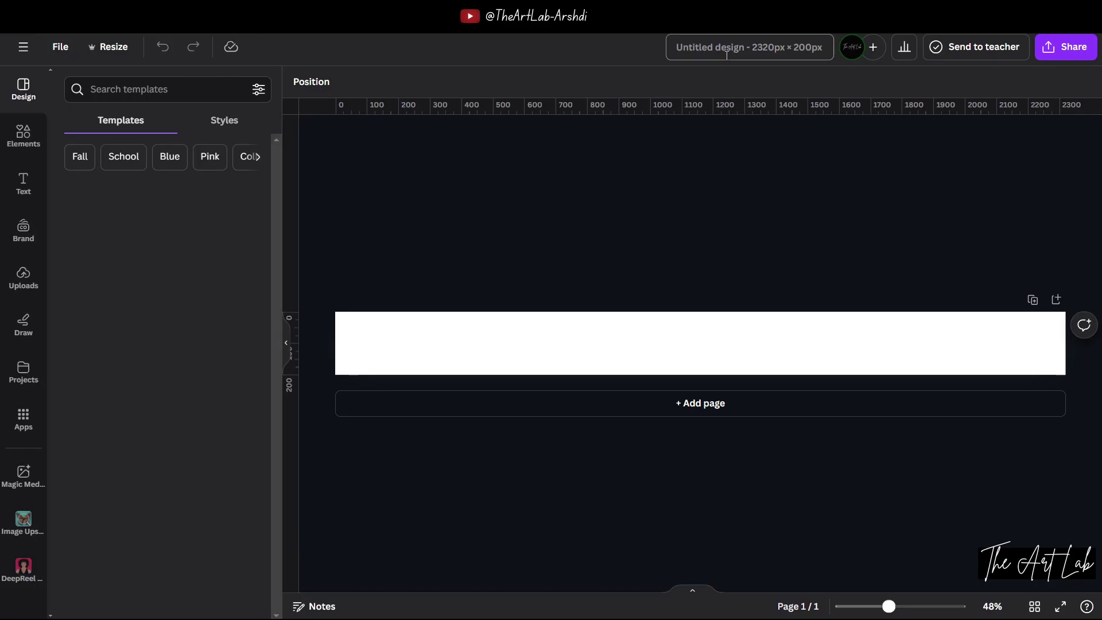
{"action": "type", "text": "BOOK COVE"}
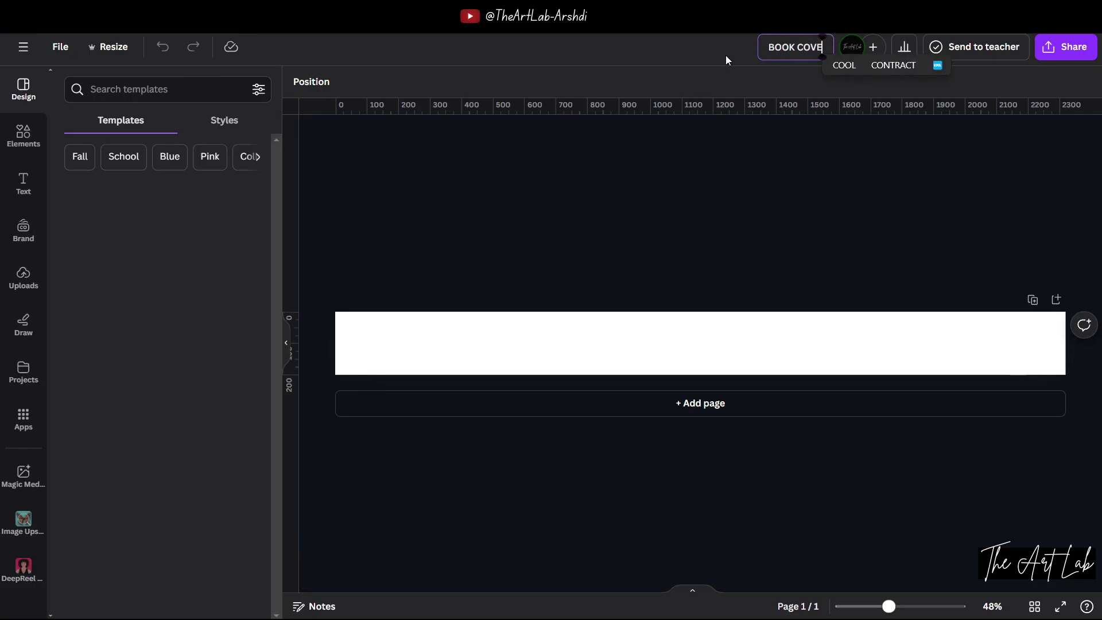
{"action": "type", "text": "R S 08"}
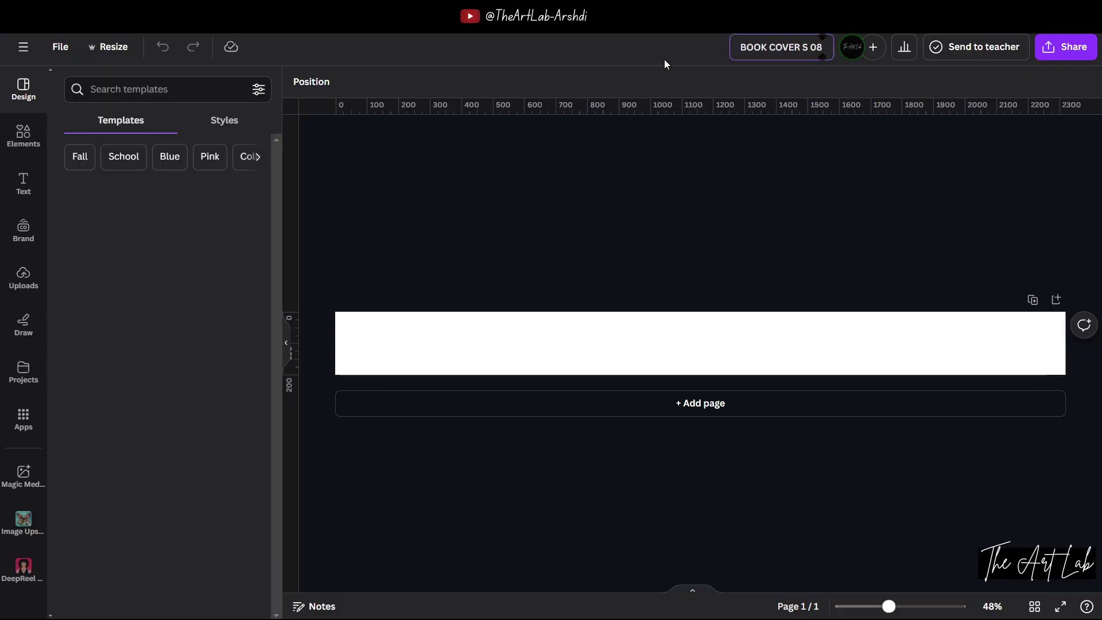
In the BOOK COVER 08 F design, search the elements library for WATER COLOR.
{"action": "left_click", "coordinate": [23, 136]}
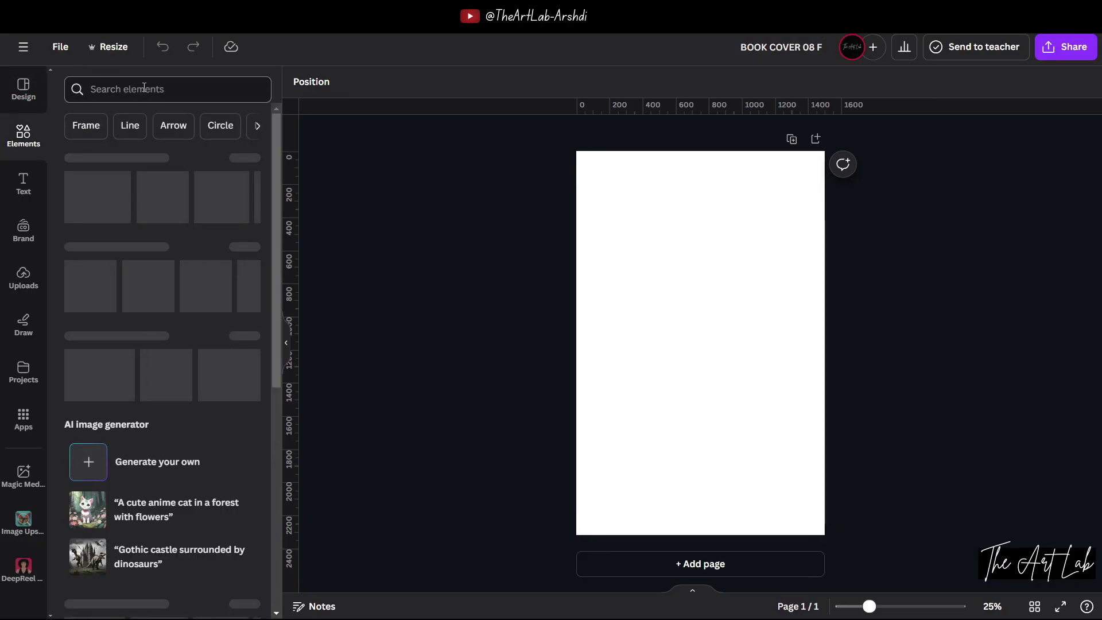
{"action": "type", "text": "WATER COLOR"}
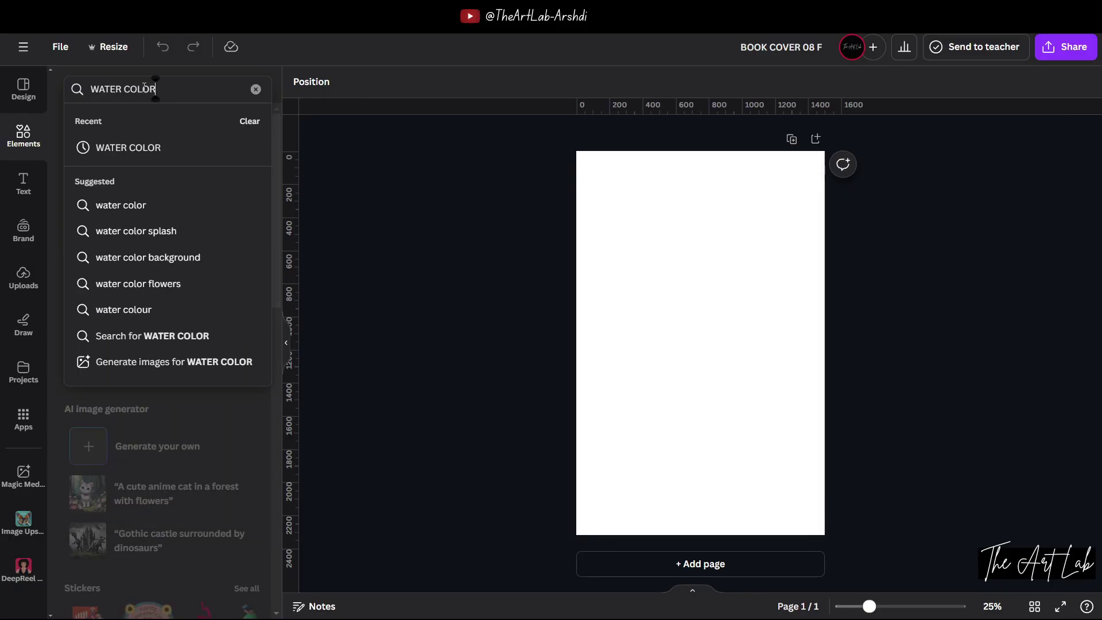
{"action": "key", "text": "Return"}
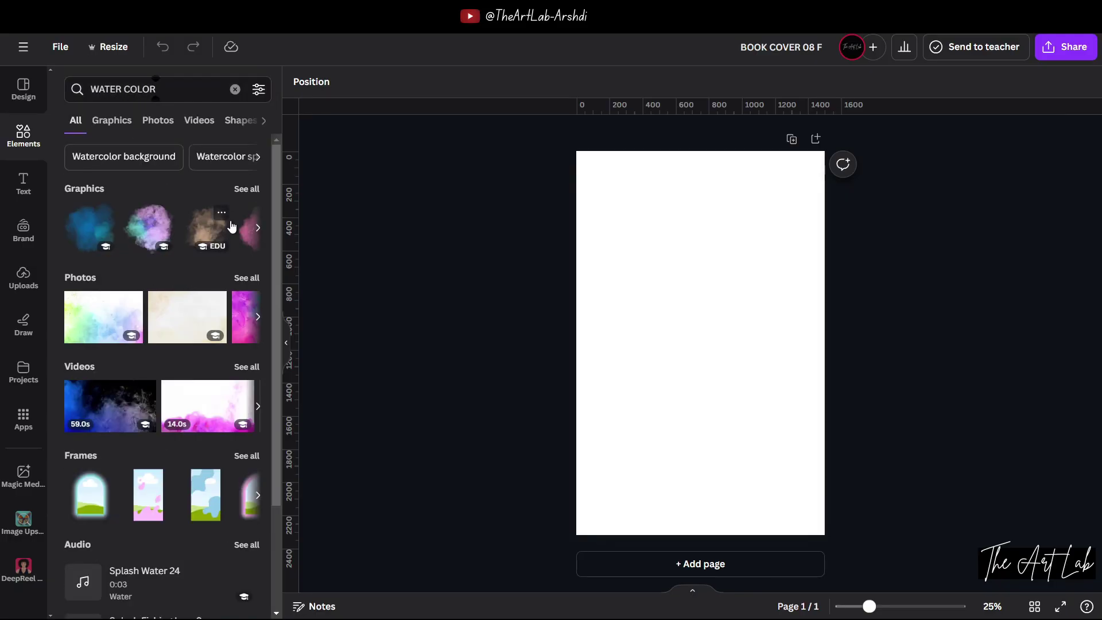
Place a blue watercolor splash over the page's top-left corner and a beige splash on the left edge below it.
{"action": "left_click", "coordinate": [94, 210]}
{"action": "left_click_drag", "start_coordinate": [699, 377], "coordinate": [558, 194]}
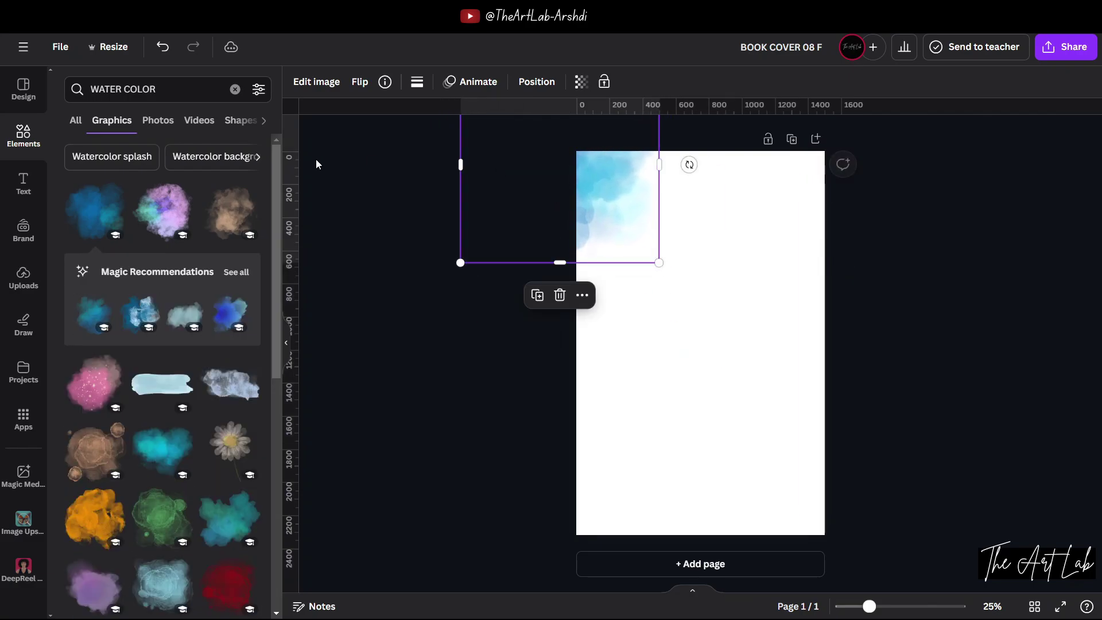
{"action": "left_click", "coordinate": [227, 215]}
{"action": "left_click_drag", "start_coordinate": [714, 339], "coordinate": [580, 310]}
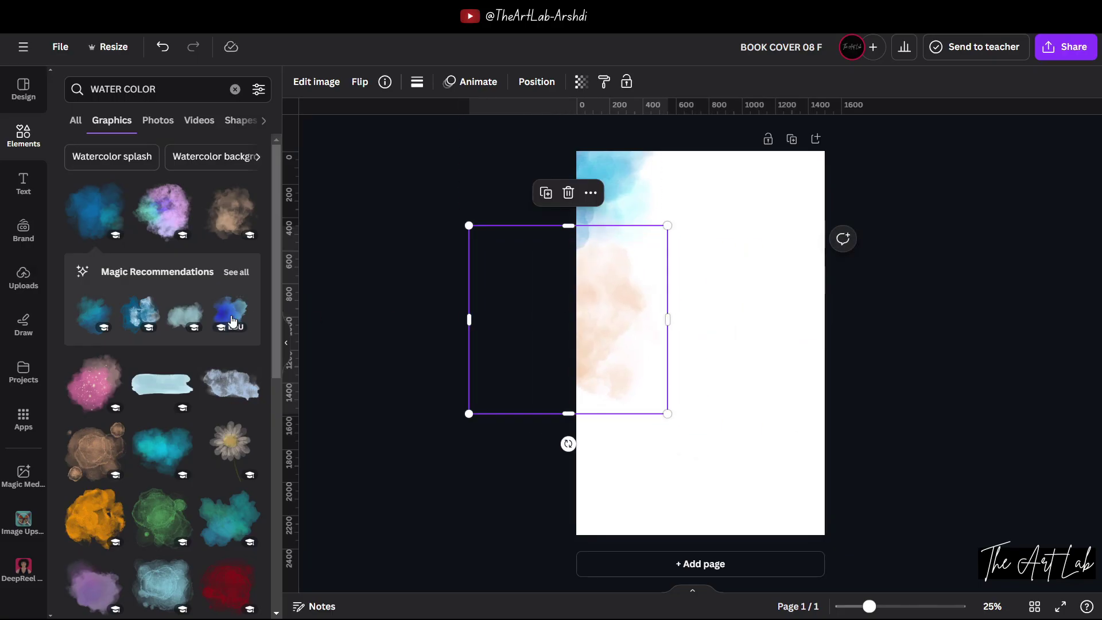
Place a glittery pink splash on the page's right edge and a ringed beige splash on the lower left edge.
{"action": "left_click", "coordinate": [101, 380]}
{"action": "left_click_drag", "start_coordinate": [731, 350], "coordinate": [879, 325]}
{"action": "left_click", "coordinate": [92, 452]}
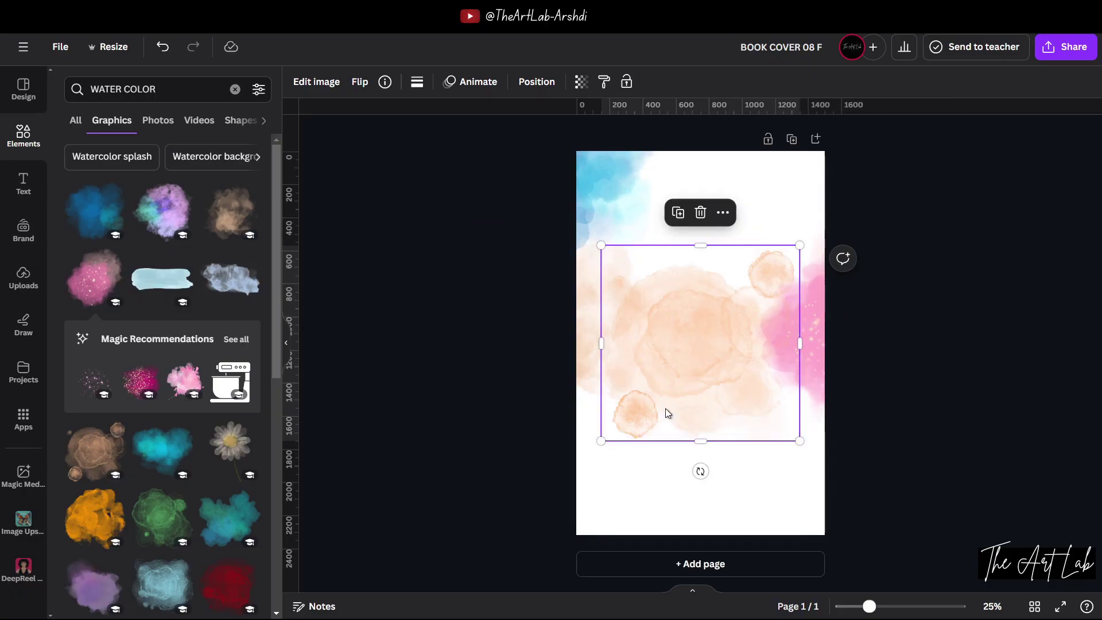
{"action": "left_click_drag", "start_coordinate": [728, 373], "coordinate": [613, 454]}
Place an orange splash over the page's bottom-left corner and a green ringed splash over the bottom-right corner.
{"action": "left_click", "coordinate": [95, 517]}
{"action": "left_click_drag", "start_coordinate": [676, 414], "coordinate": [634, 605]}
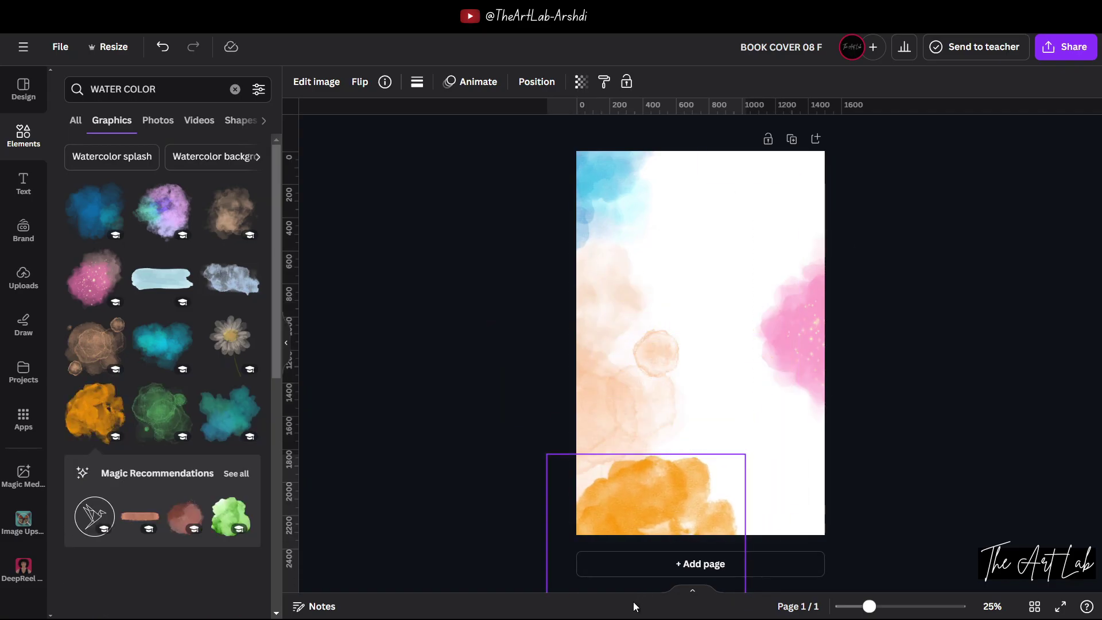
{"action": "left_click", "coordinate": [160, 405]}
{"action": "left_click_drag", "start_coordinate": [727, 401], "coordinate": [823, 520]}
Place an enlarged teal-blue splash on the page's upper right edge and a purple splash at the top centre.
{"action": "left_click", "coordinate": [227, 417]}
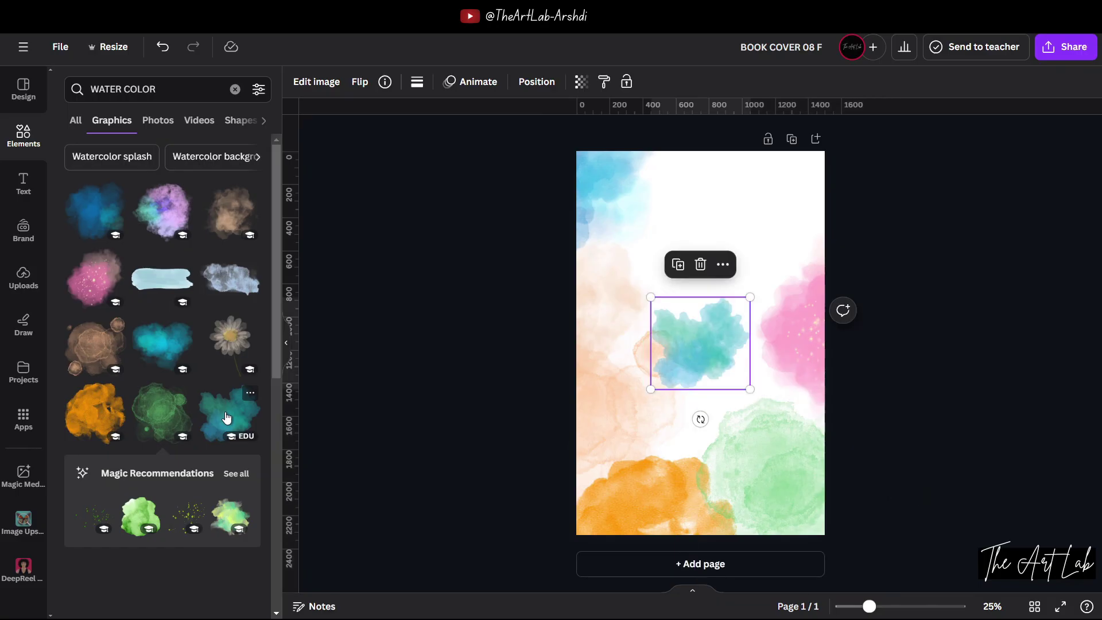
{"action": "left_click_drag", "start_coordinate": [759, 289], "coordinate": [836, 217]}
{"action": "left_click_drag", "start_coordinate": [720, 343], "coordinate": [823, 269]}
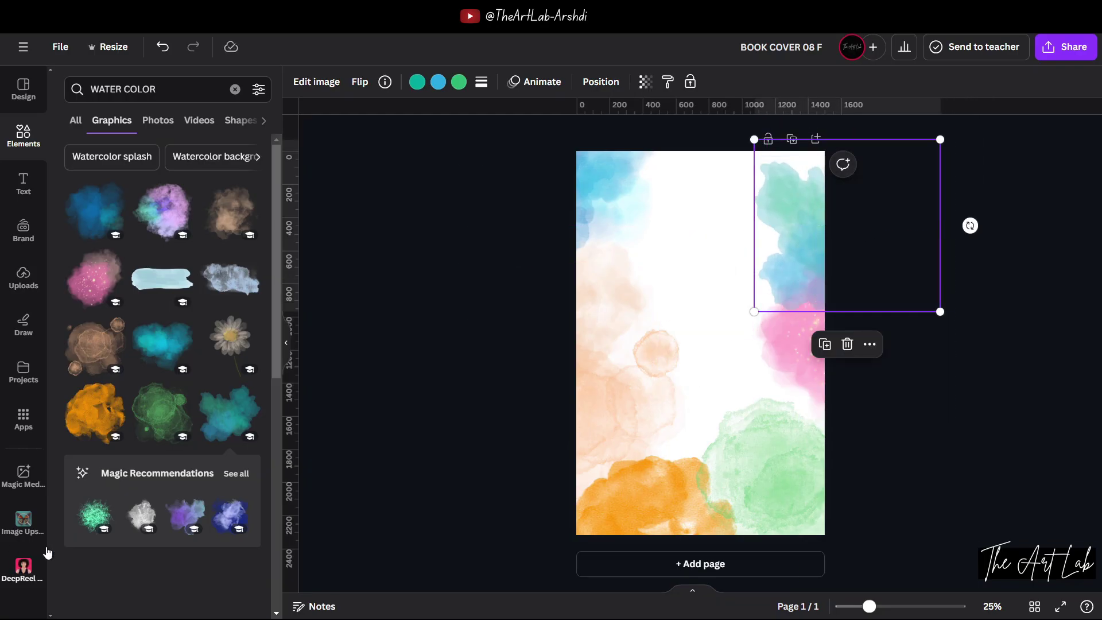
{"action": "scroll", "coordinate": [147, 442], "scroll_direction": "down", "scroll_amount": 3}
{"action": "left_click", "coordinate": [96, 417]}
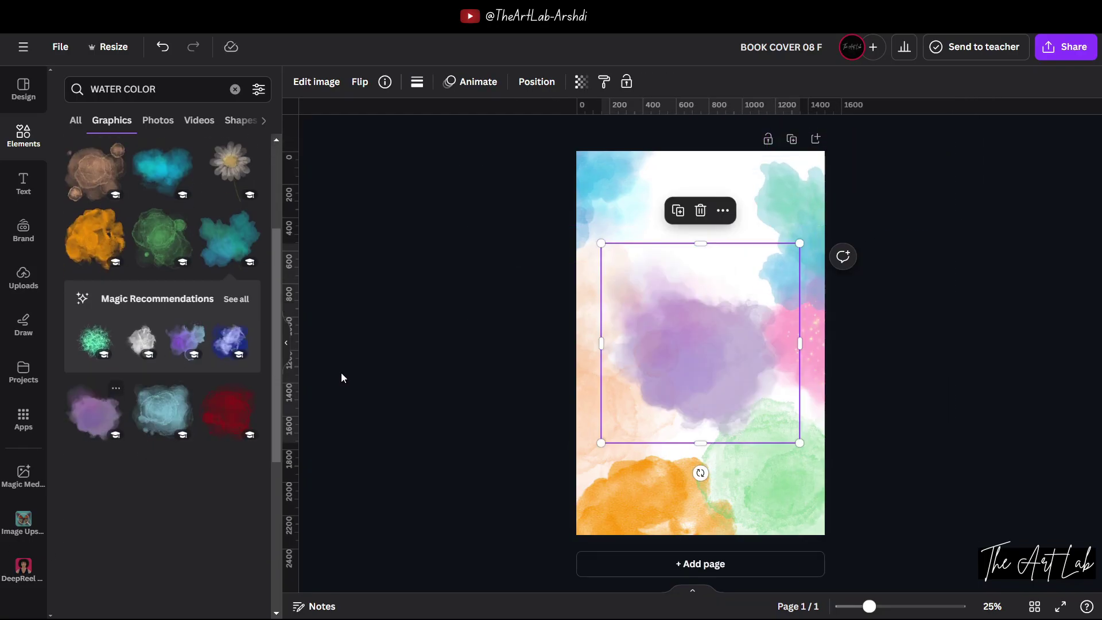
{"action": "left_click_drag", "start_coordinate": [680, 365], "coordinate": [691, 182]}
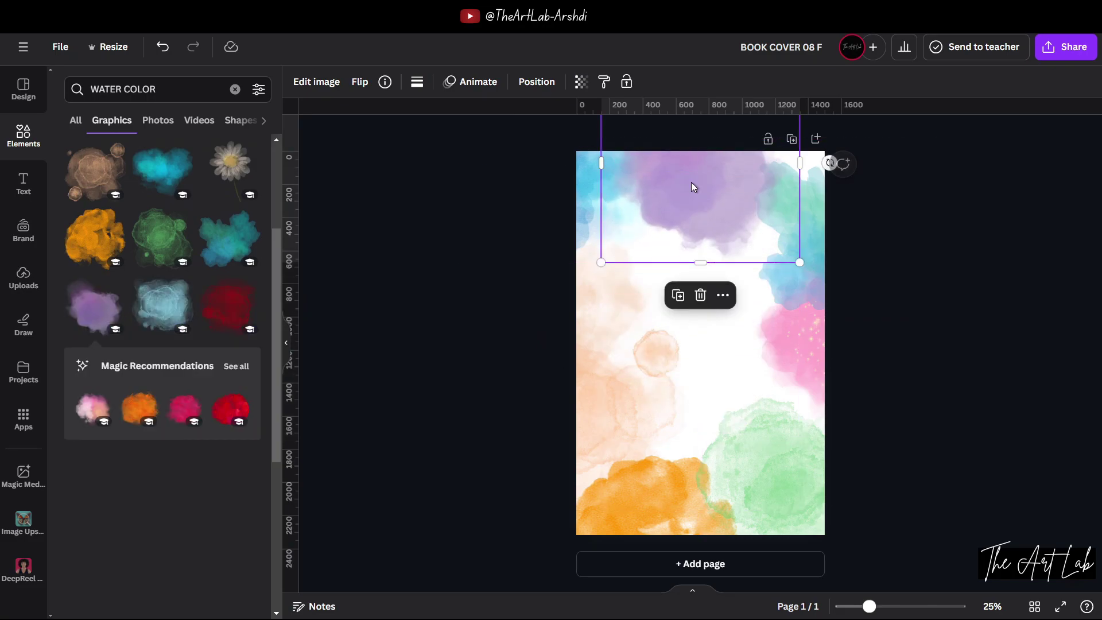
Shift the green and the glittery pink splashes further in from the page's right edge.
{"action": "left_click_drag", "start_coordinate": [789, 434], "coordinate": [750, 428]}
{"action": "left_click_drag", "start_coordinate": [809, 342], "coordinate": [785, 341]}
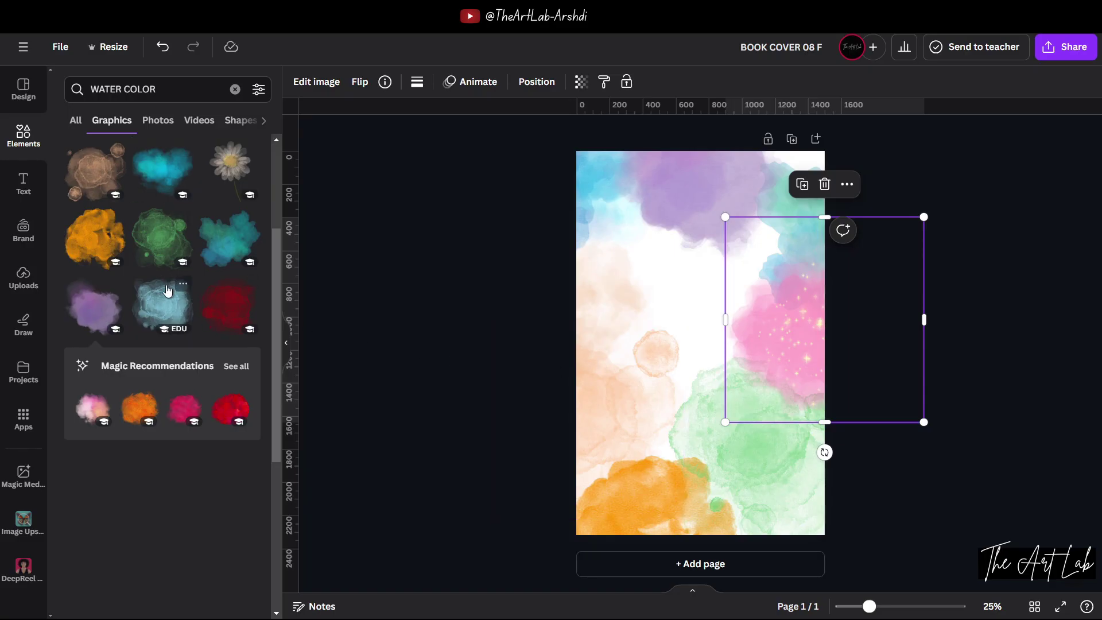
Add the pink long-stemmed flowers graphic, scale it down and fit it into the page's bottom-left corner.
{"action": "scroll", "coordinate": [165, 315], "scroll_direction": "down", "scroll_amount": 5}
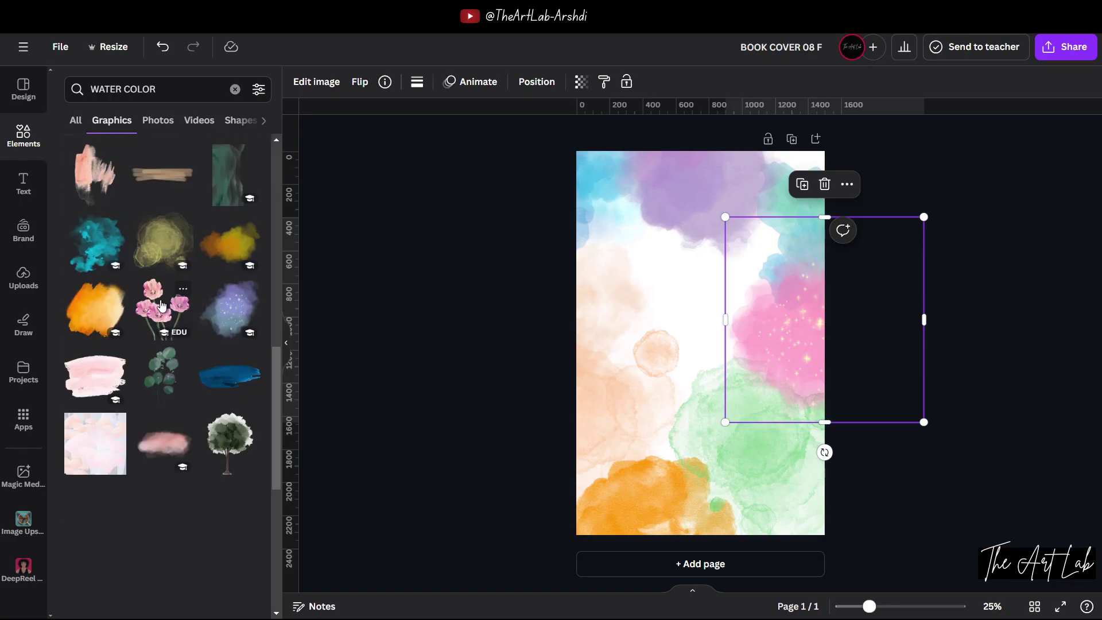
{"action": "left_click", "coordinate": [165, 301]}
{"action": "left_click_drag", "start_coordinate": [711, 388], "coordinate": [685, 472]}
{"action": "left_click_drag", "start_coordinate": [772, 313], "coordinate": [706, 394]}
{"action": "left_click_drag", "start_coordinate": [671, 444], "coordinate": [671, 441]}
{"action": "left_click_drag", "start_coordinate": [705, 387], "coordinate": [710, 381]}
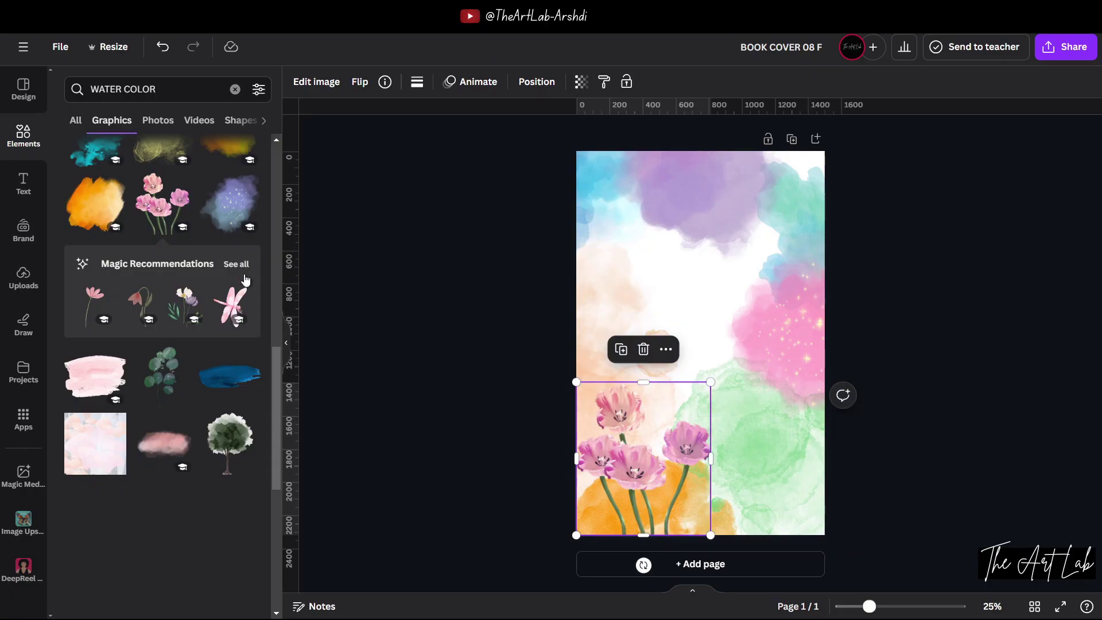
Find a large pink watercolor flower, show all Magic Recommendations for it and delete the added flower from the page.
{"action": "scroll", "coordinate": [187, 387], "scroll_direction": "down", "scroll_amount": 5}
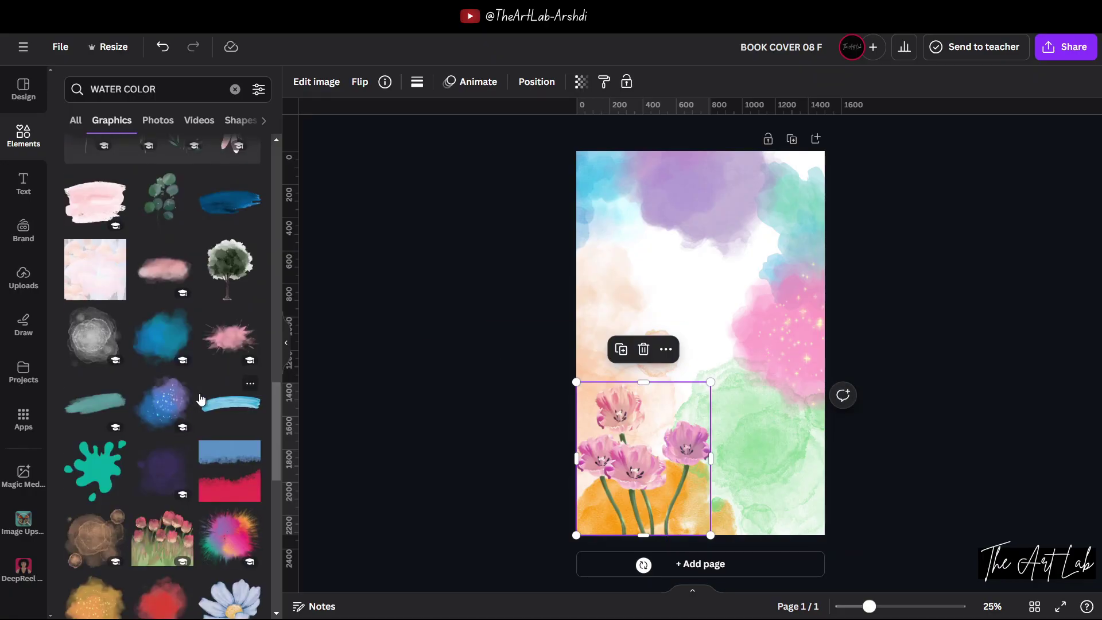
{"action": "scroll", "coordinate": [200, 421], "scroll_direction": "down", "scroll_amount": 6}
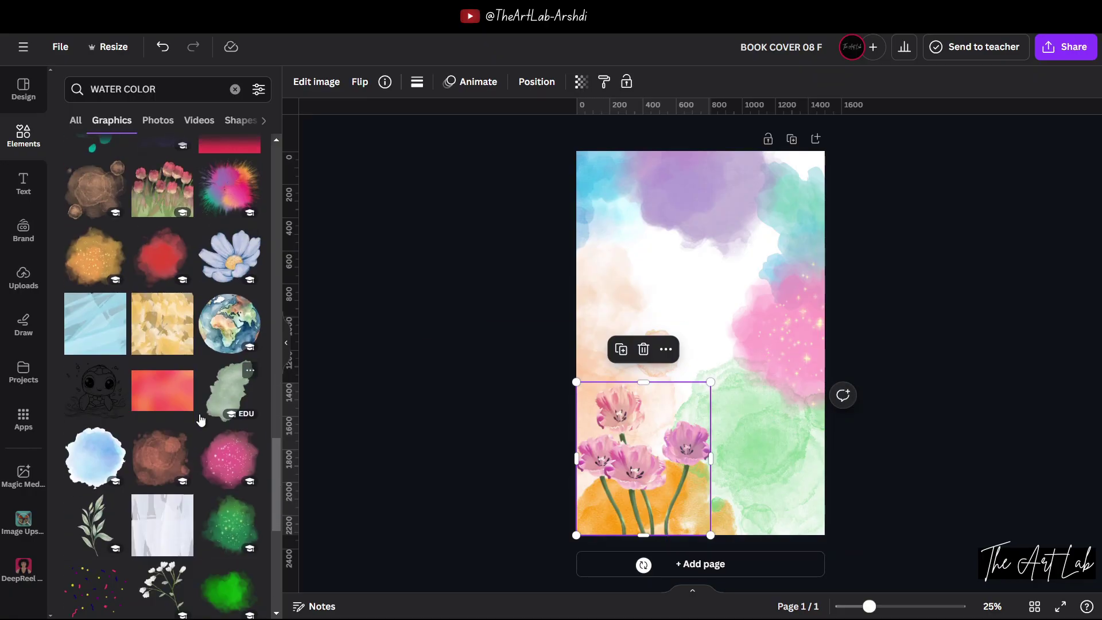
{"action": "scroll", "coordinate": [200, 421], "scroll_direction": "down", "scroll_amount": 6}
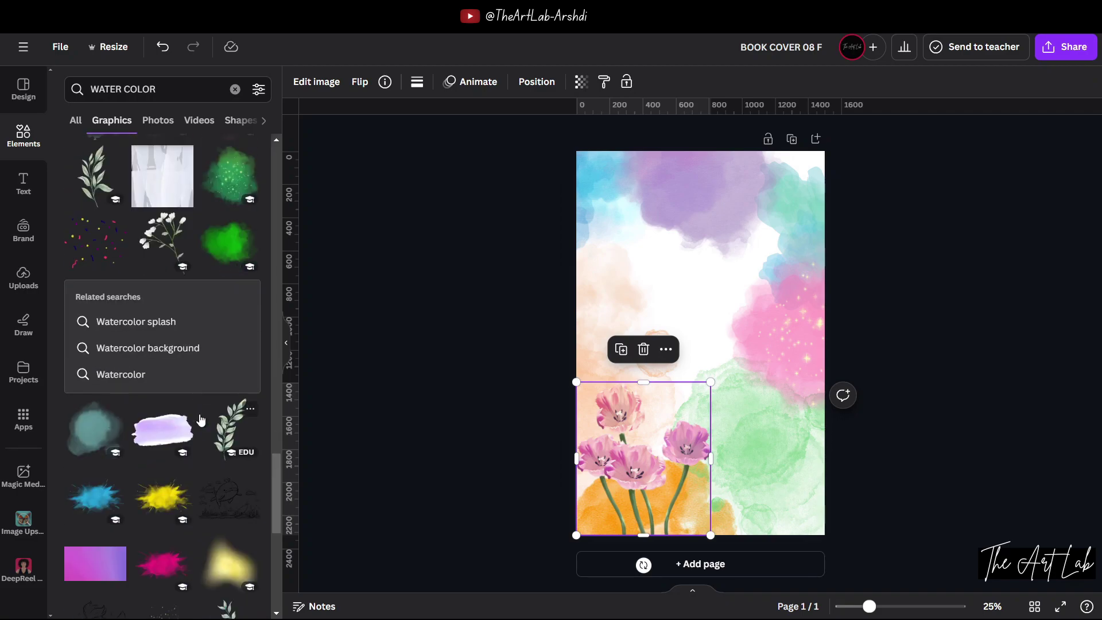
{"action": "scroll", "coordinate": [200, 420], "scroll_direction": "down", "scroll_amount": 2}
{"action": "scroll", "coordinate": [200, 420], "scroll_direction": "up", "scroll_amount": 8}
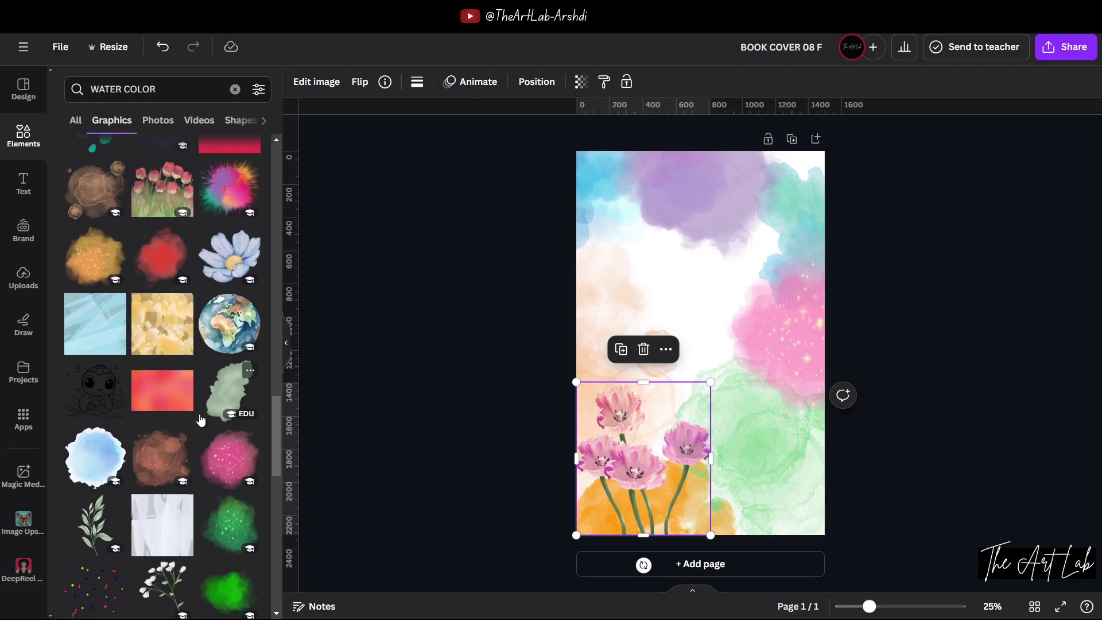
{"action": "scroll", "coordinate": [200, 421], "scroll_direction": "down", "scroll_amount": 10}
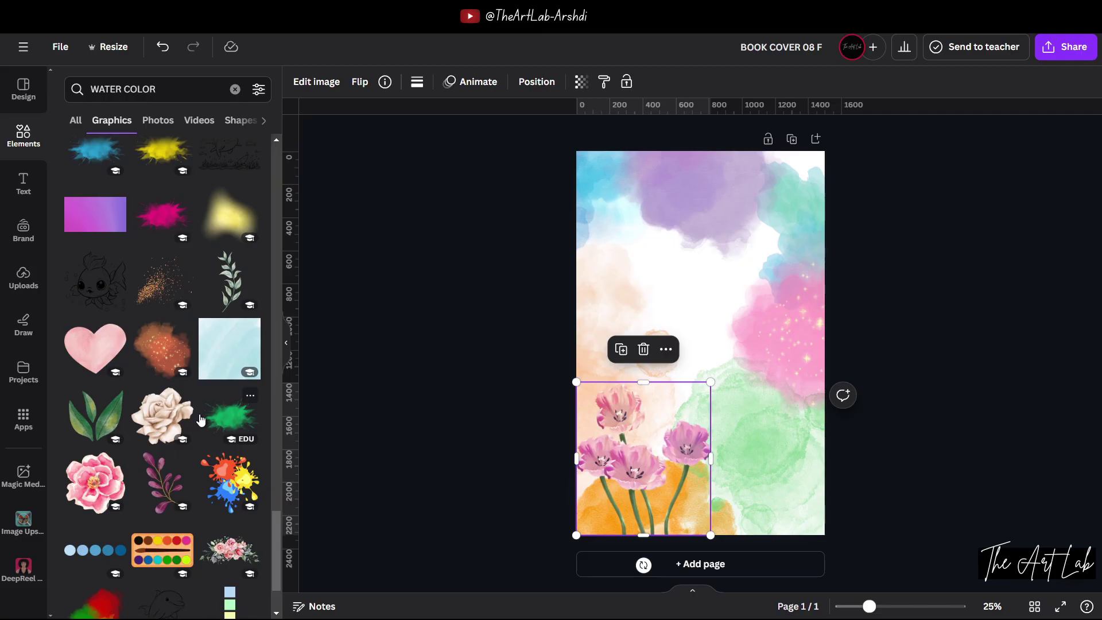
{"action": "scroll", "coordinate": [201, 421], "scroll_direction": "down", "scroll_amount": 2}
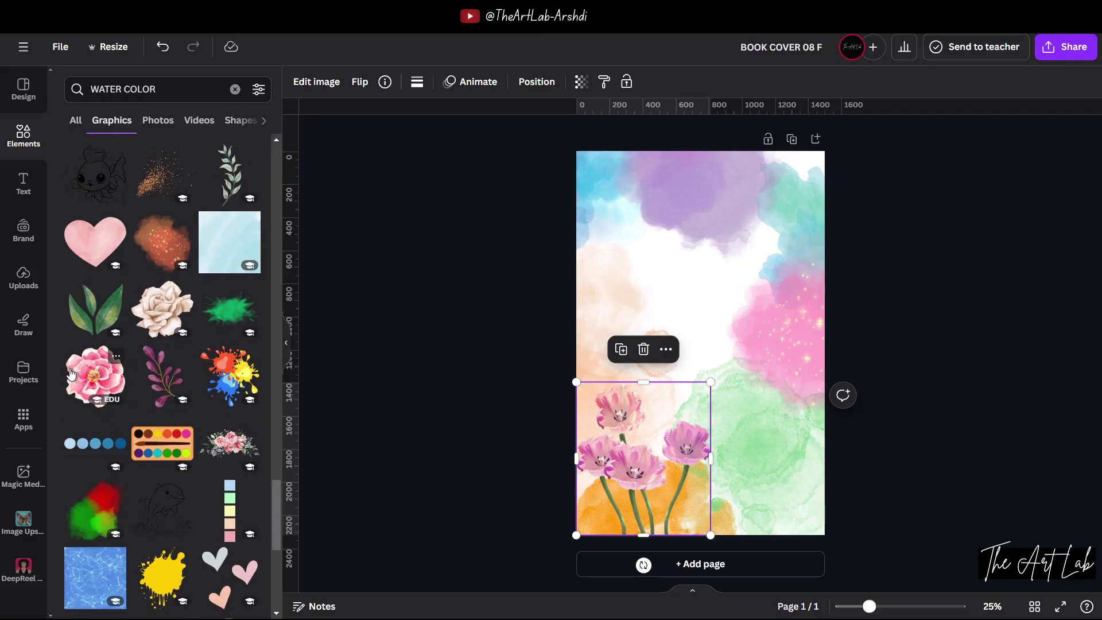
{"action": "left_click", "coordinate": [95, 376]}
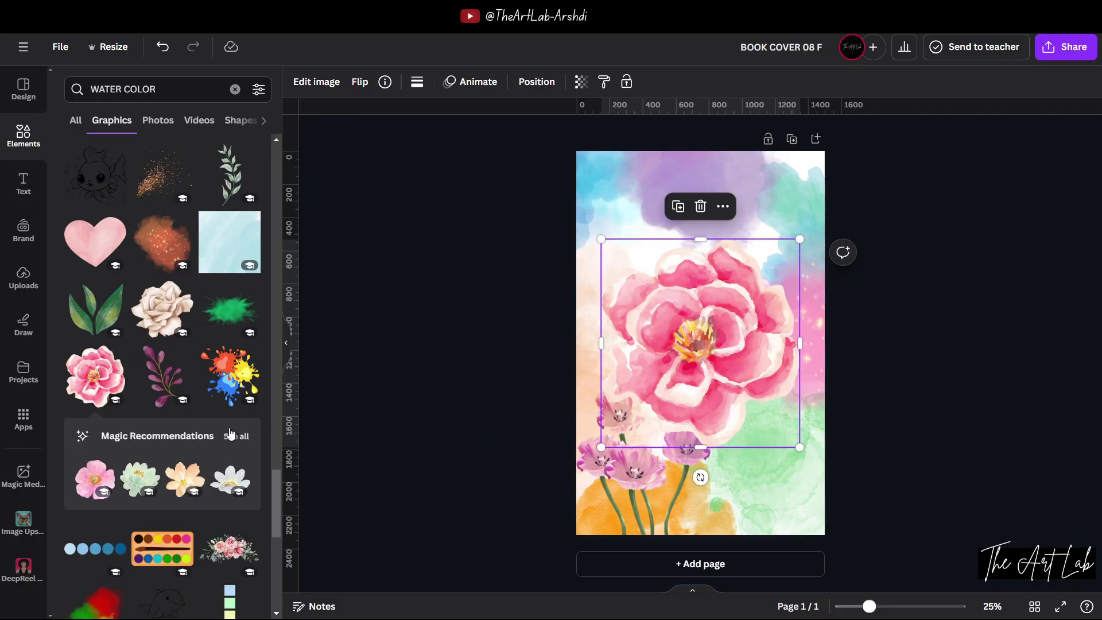
{"action": "left_click", "coordinate": [230, 434]}
{"action": "left_click", "coordinate": [700, 206]}
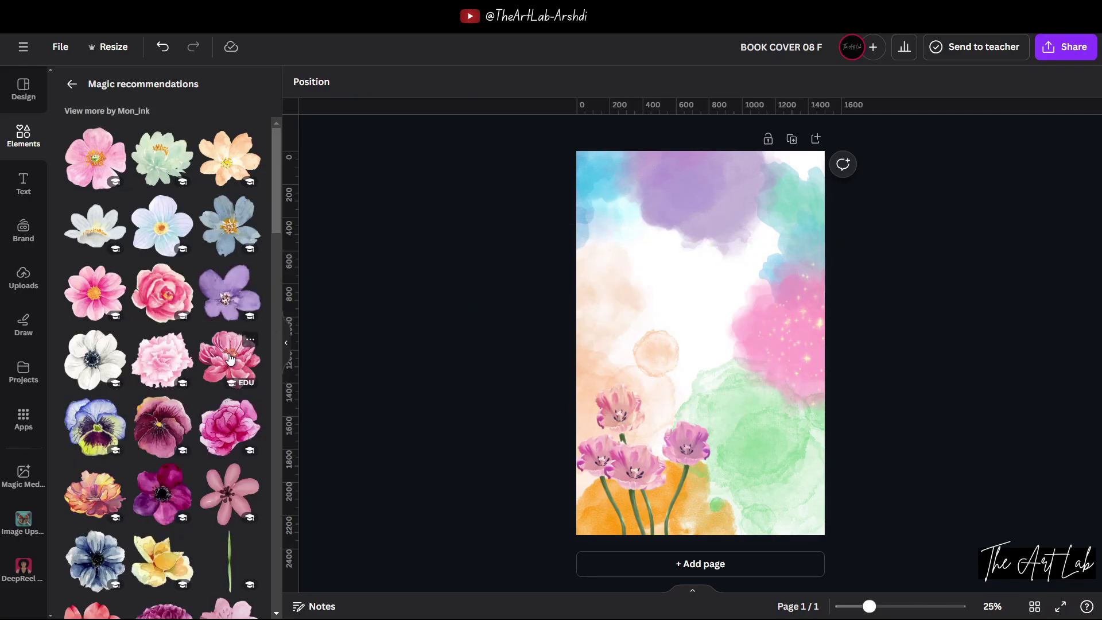
Add the dark pink peony from the recommendations and place it slightly above the page's centre.
{"action": "scroll", "coordinate": [230, 359], "scroll_direction": "down", "scroll_amount": 3}
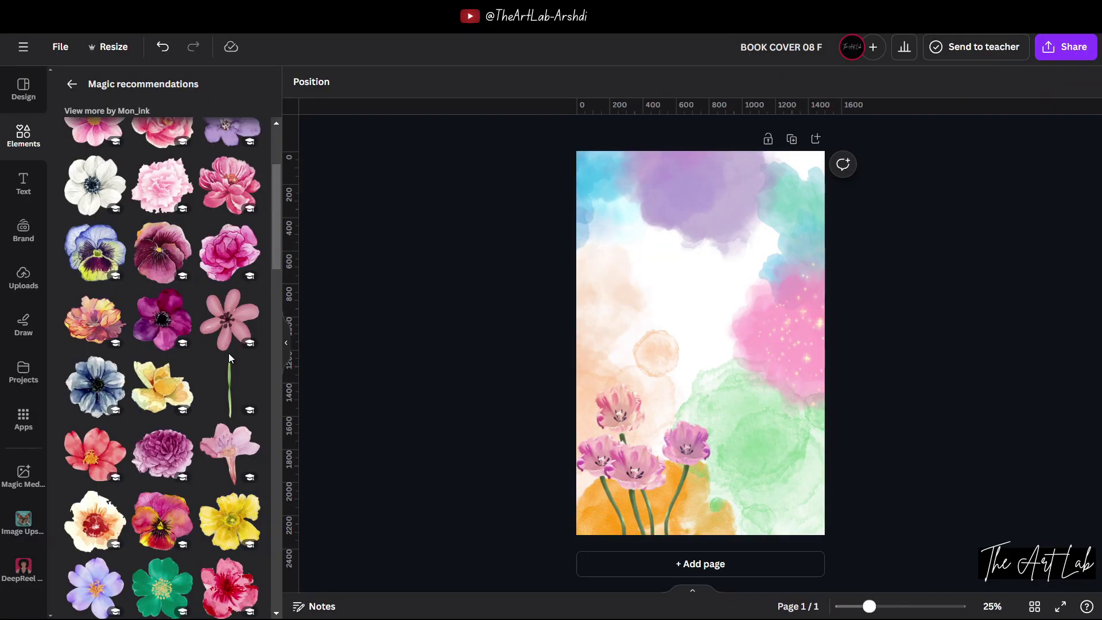
{"action": "left_click", "coordinate": [230, 190]}
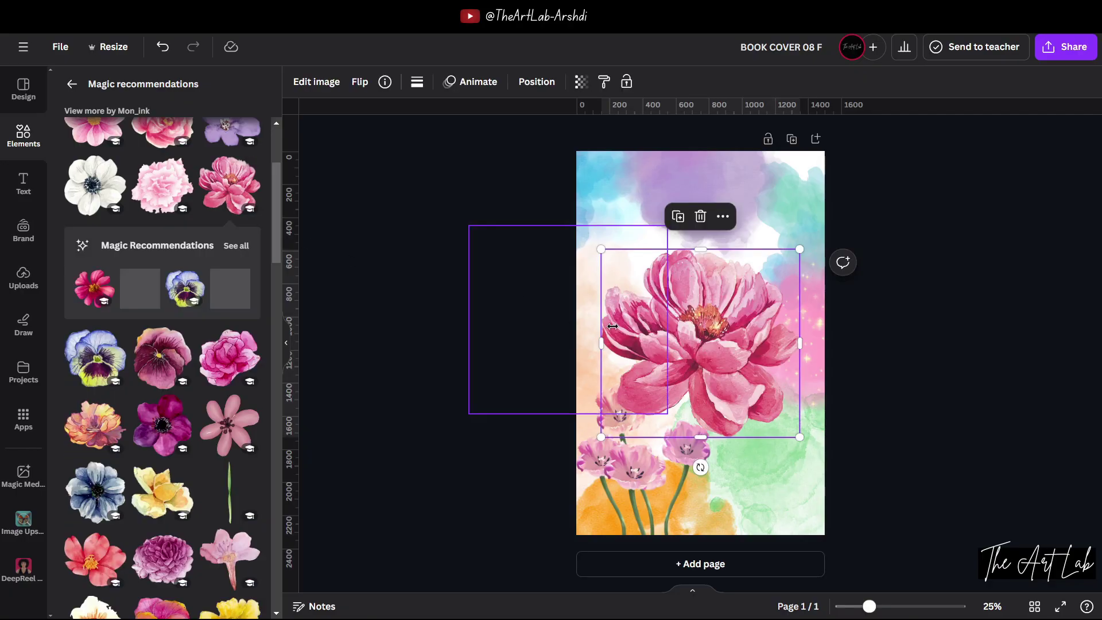
{"action": "left_click_drag", "start_coordinate": [706, 370], "coordinate": [708, 346]}
Add the pink flower bud with a long stem, shrink it and place it at the page's bottom-right corner.
{"action": "scroll", "coordinate": [192, 419], "scroll_direction": "down", "scroll_amount": 3}
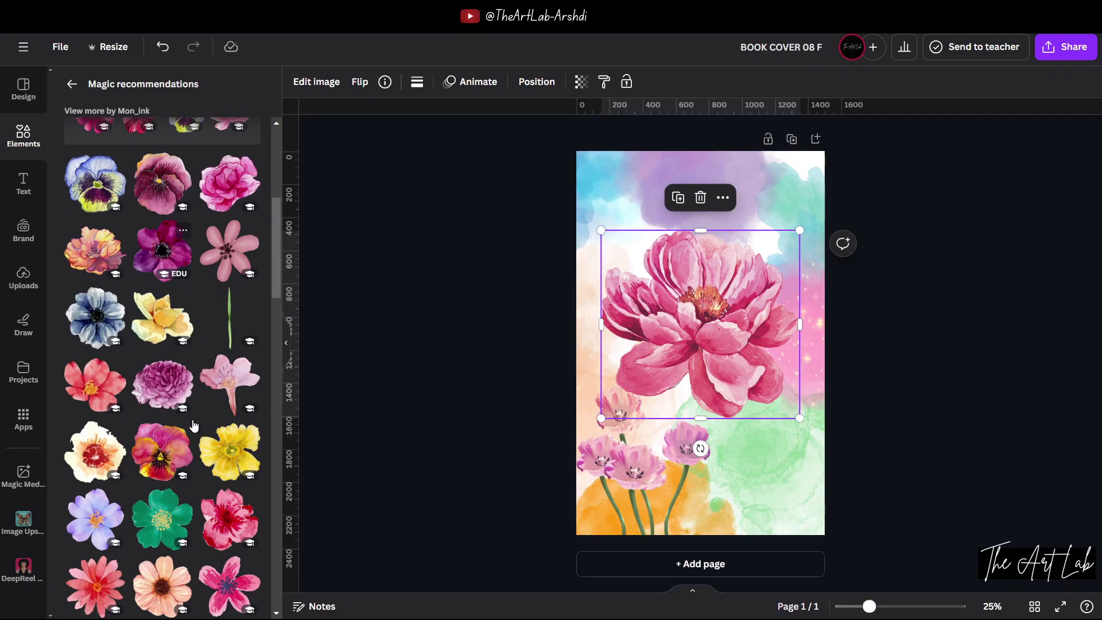
{"action": "scroll", "coordinate": [192, 419], "scroll_direction": "down", "scroll_amount": 3}
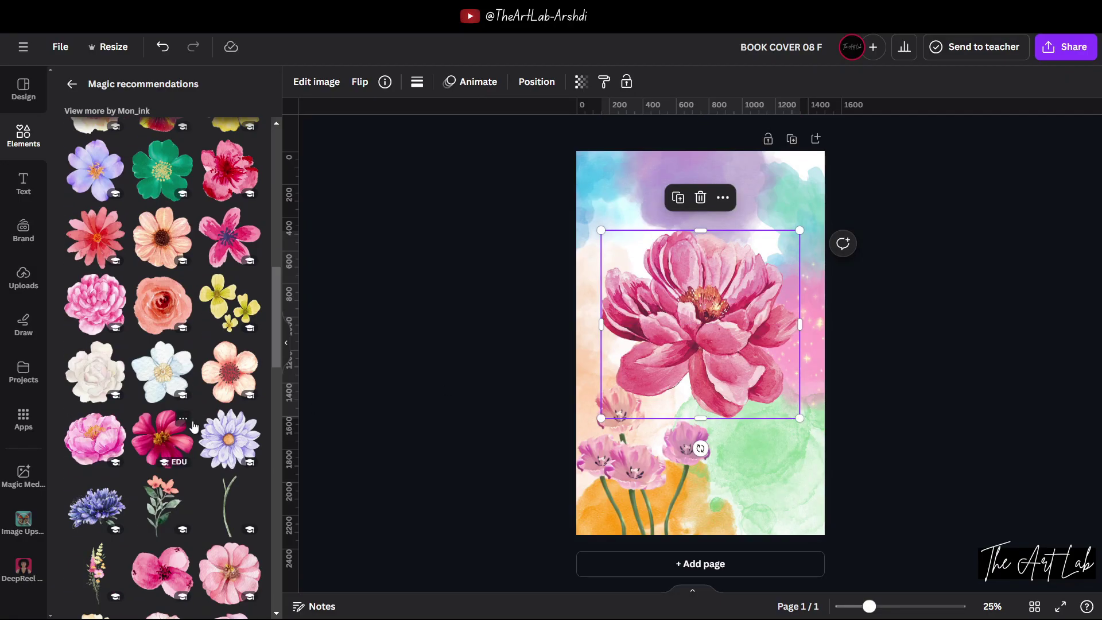
{"action": "scroll", "coordinate": [193, 428], "scroll_direction": "down", "scroll_amount": 3}
{"action": "scroll", "coordinate": [192, 429], "scroll_direction": "down", "scroll_amount": 3}
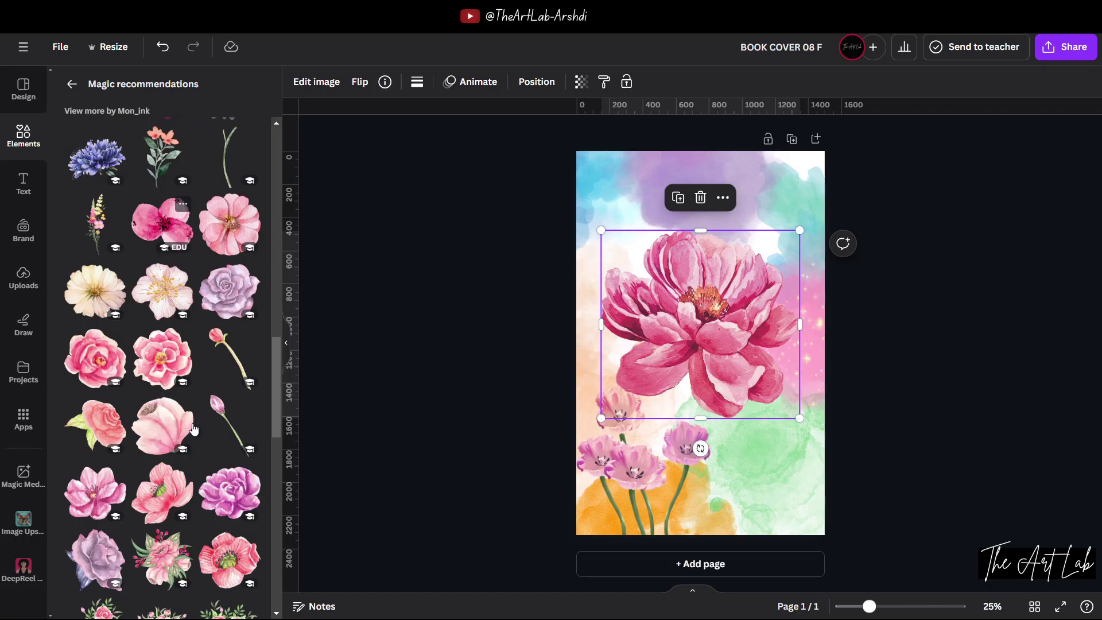
{"action": "left_click", "coordinate": [221, 366]}
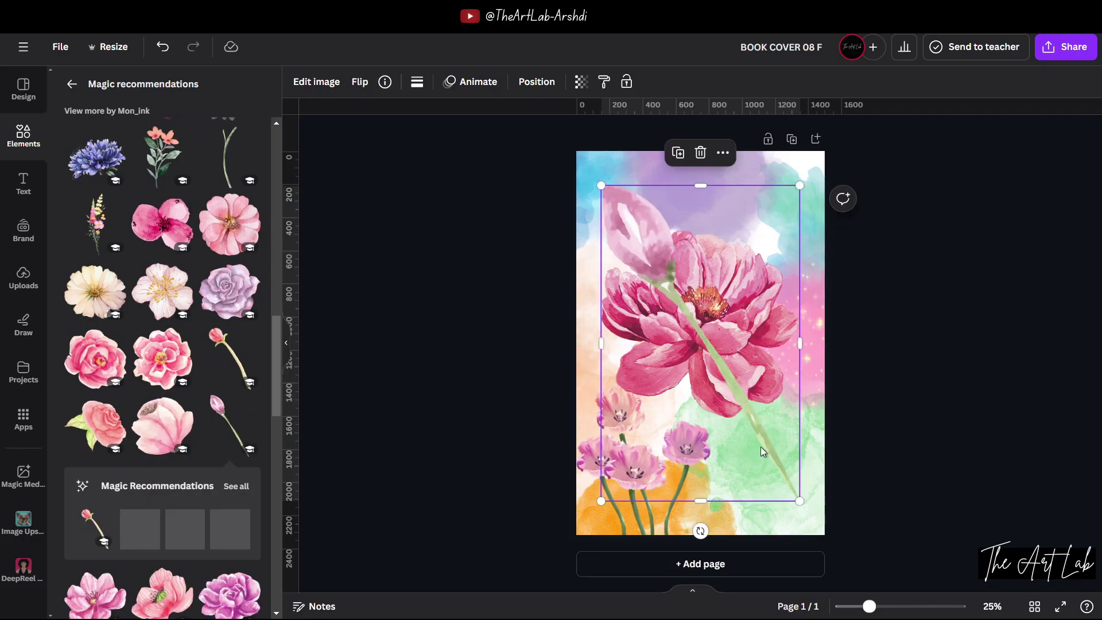
{"action": "left_click_drag", "start_coordinate": [738, 409], "coordinate": [861, 594]}
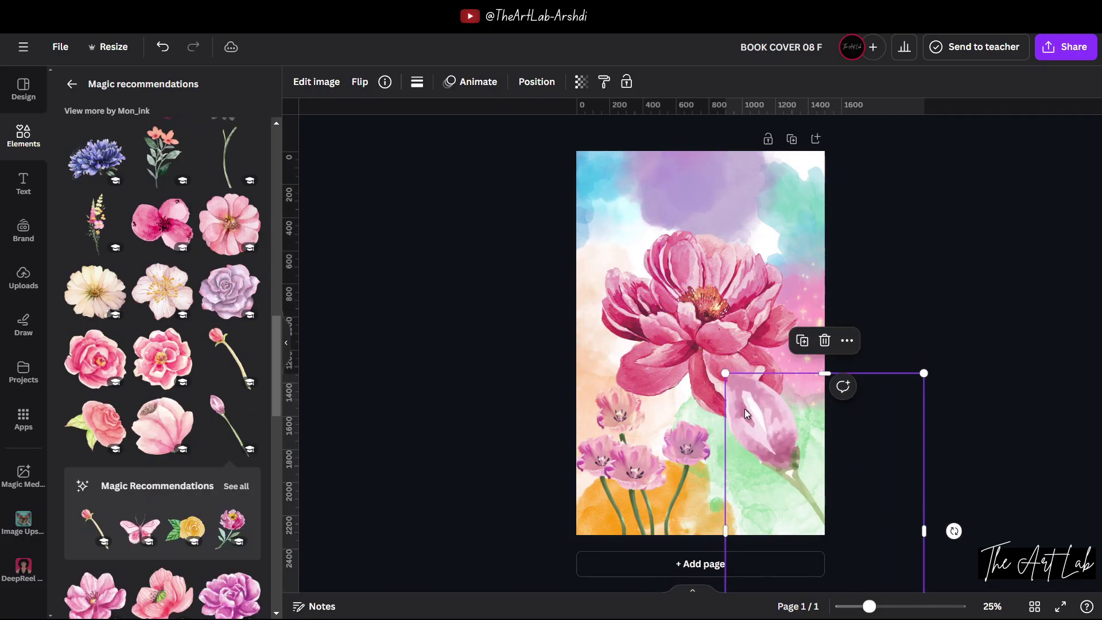
{"action": "left_click_drag", "start_coordinate": [725, 374], "coordinate": [770, 462]}
{"action": "left_click_drag", "start_coordinate": [797, 505], "coordinate": [793, 480]}
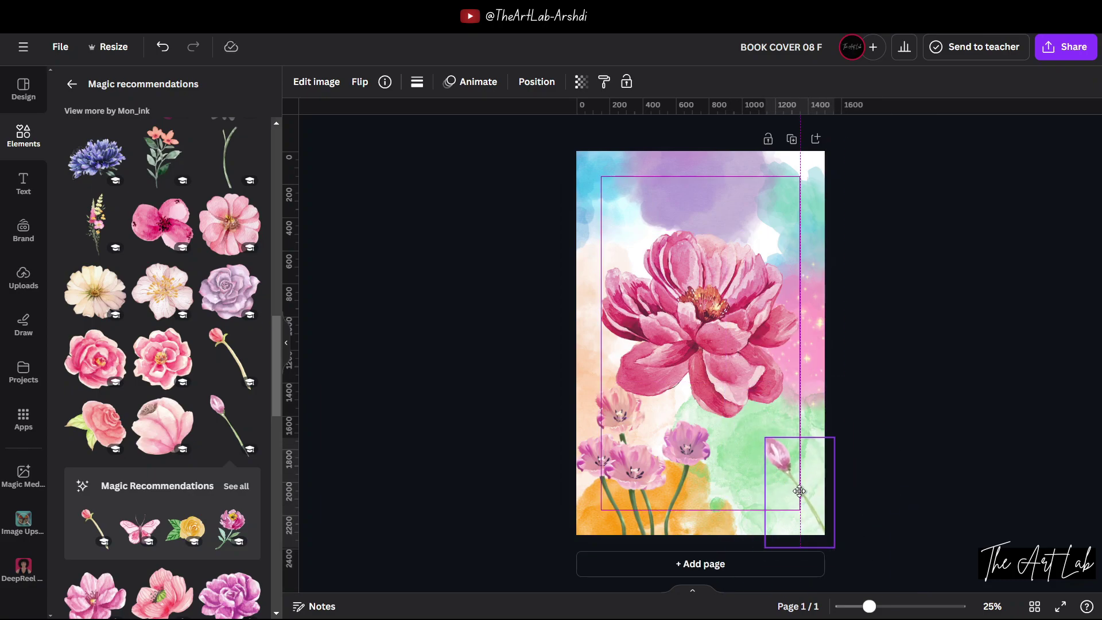
Duplicate the stemmed pink bud twice and rotate the copies so the three buds fan out at the page's bottom-right corner.
{"action": "left_click", "coordinate": [778, 406]}
{"action": "left_click_drag", "start_coordinate": [802, 579], "coordinate": [807, 549]}
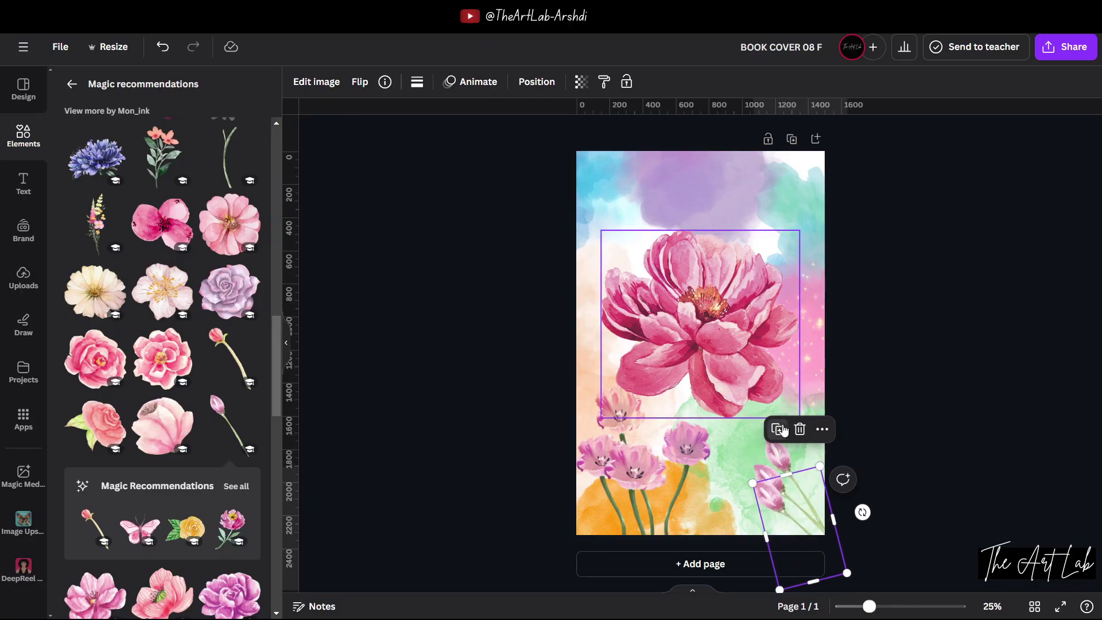
{"action": "left_click_drag", "start_coordinate": [860, 520], "coordinate": [838, 540]}
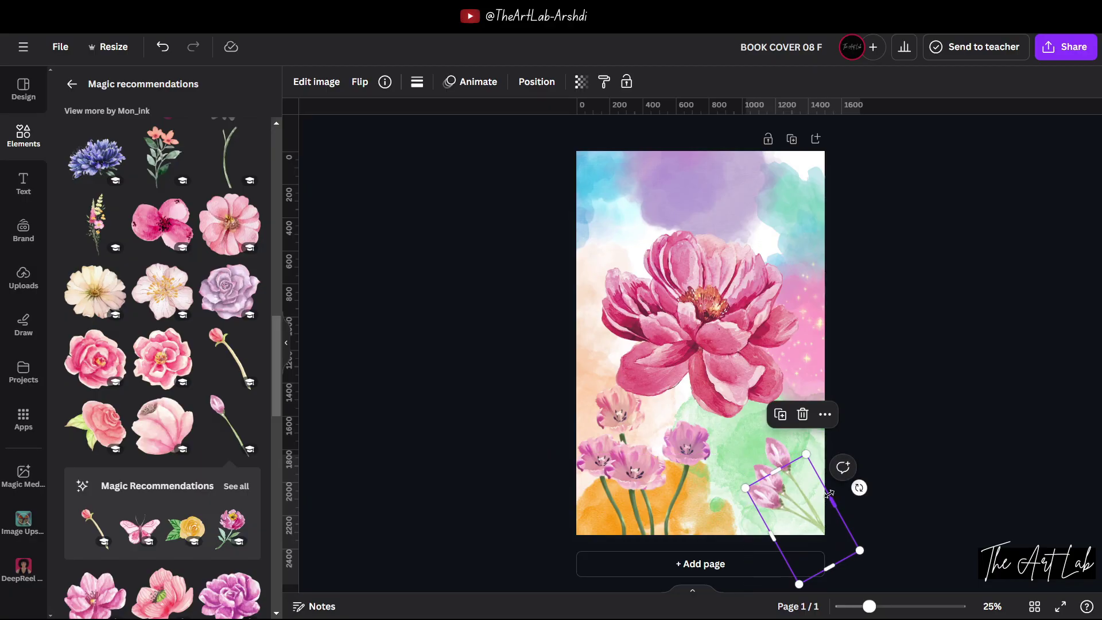
{"action": "left_click", "coordinate": [873, 406]}
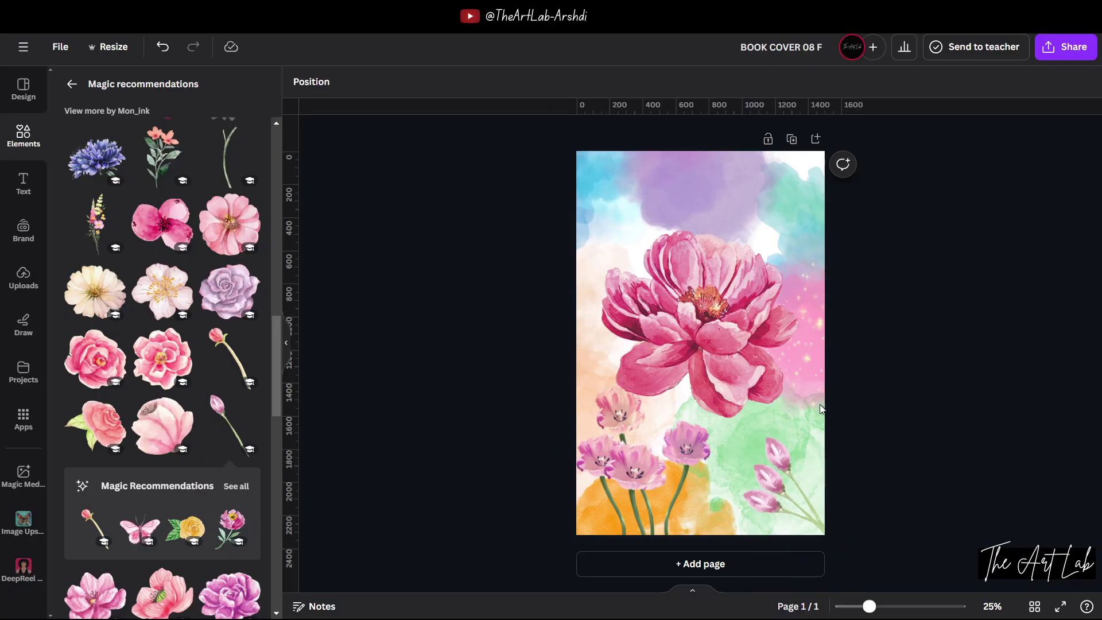
Open all Magic Recommendations for the stemmed bud and look through them for matching flower graphics.
{"action": "scroll", "coordinate": [189, 472], "scroll_direction": "down", "scroll_amount": 6}
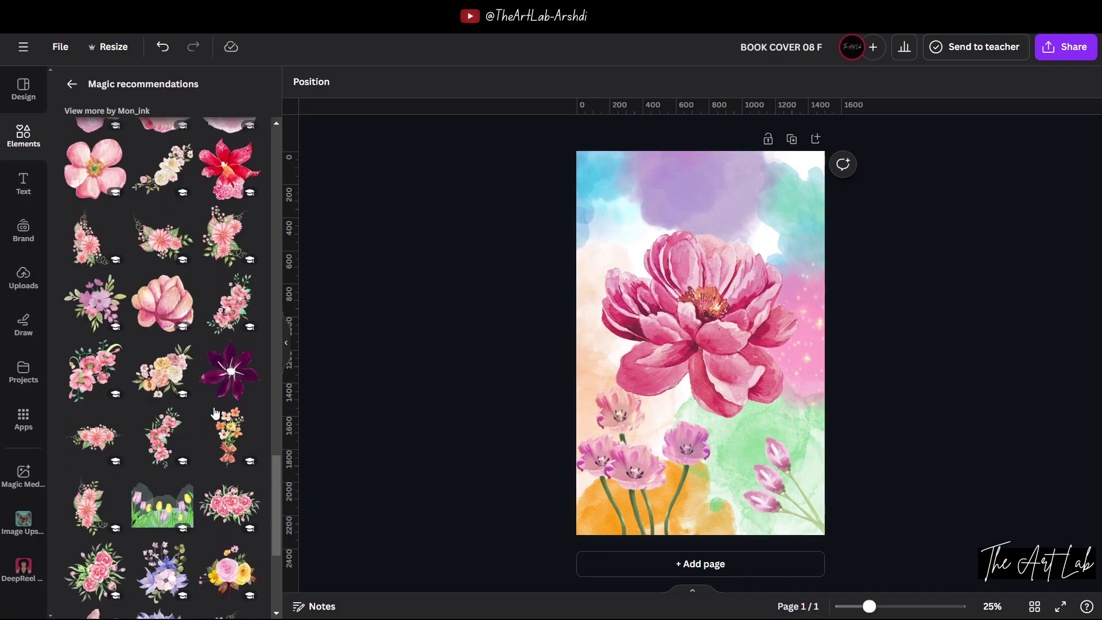
{"action": "scroll", "coordinate": [218, 416], "scroll_direction": "up", "scroll_amount": 6}
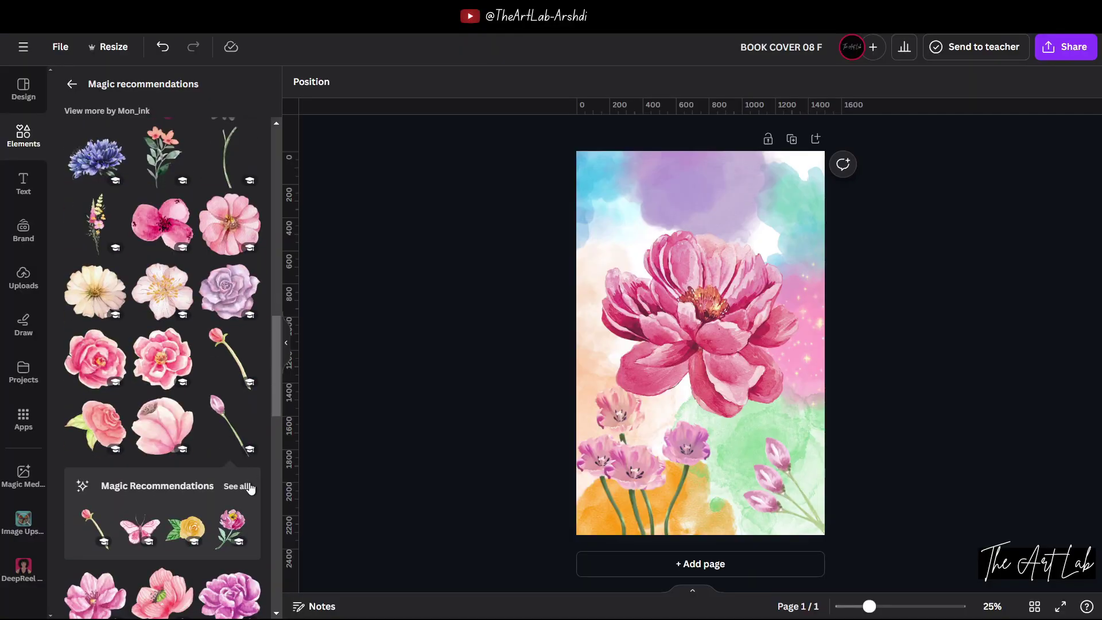
{"action": "left_click", "coordinate": [249, 487]}
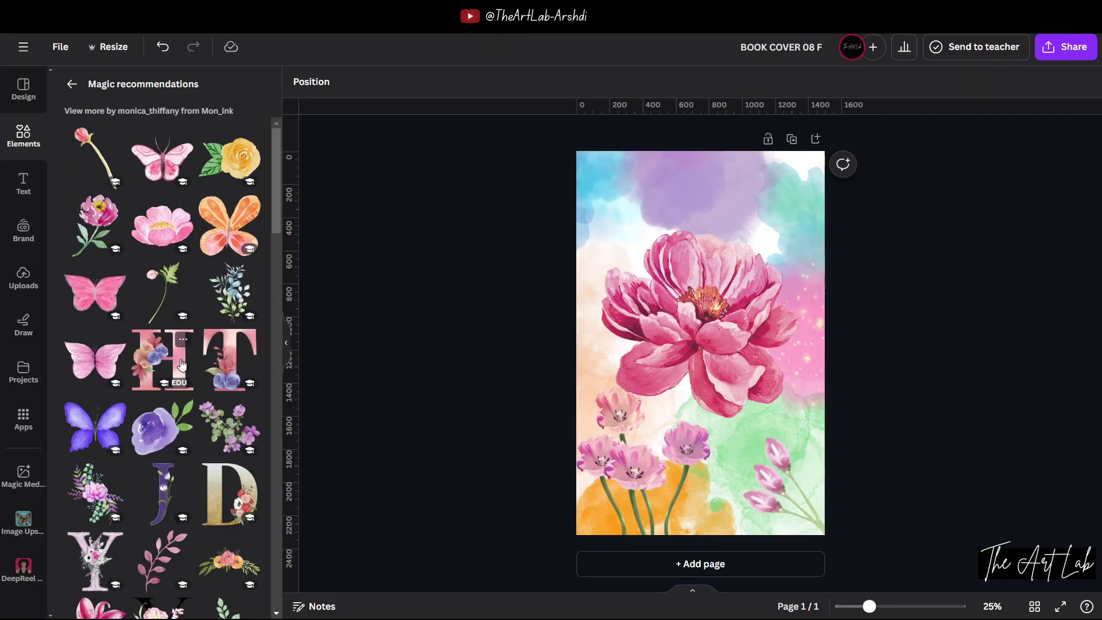
{"action": "scroll", "coordinate": [178, 345], "scroll_direction": "down", "scroll_amount": 6}
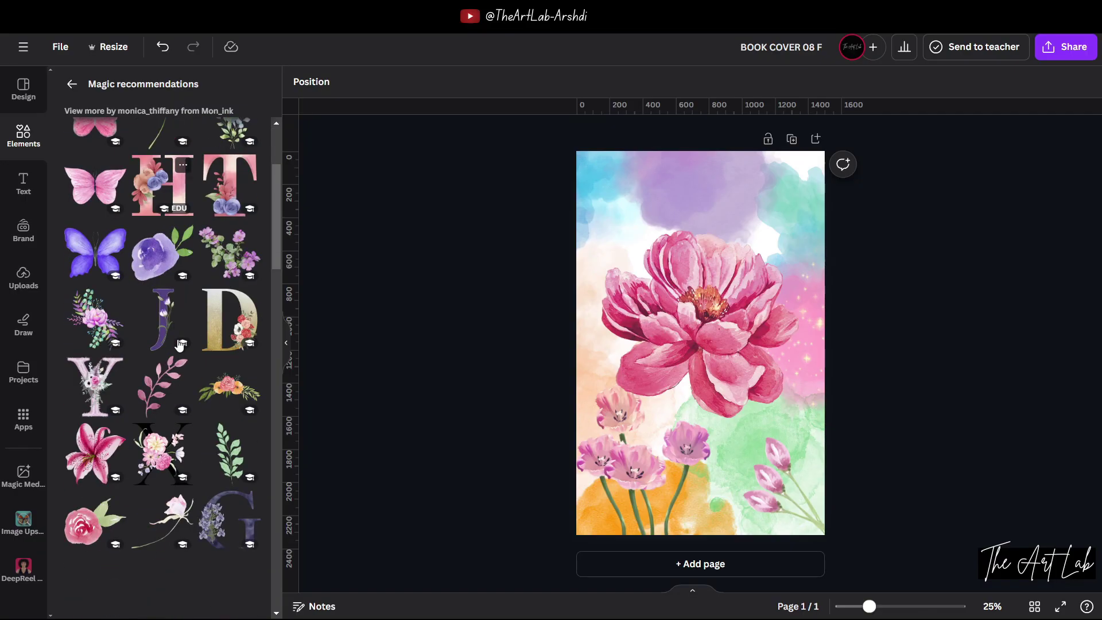
{"action": "scroll", "coordinate": [136, 382], "scroll_direction": "down", "scroll_amount": 12}
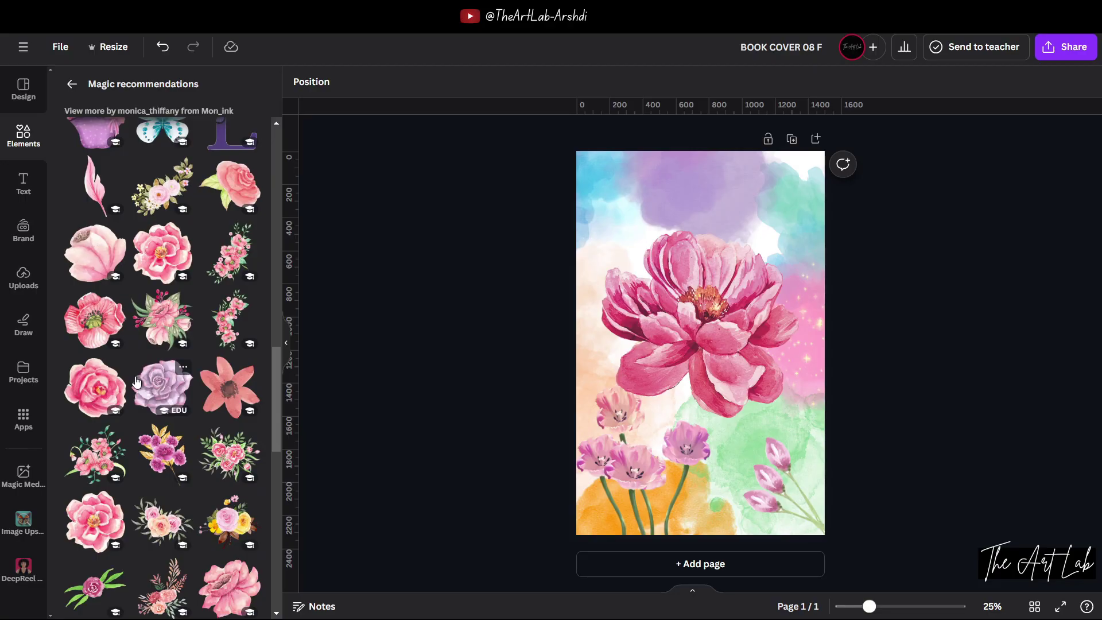
{"action": "scroll", "coordinate": [136, 382], "scroll_direction": "up", "scroll_amount": 15}
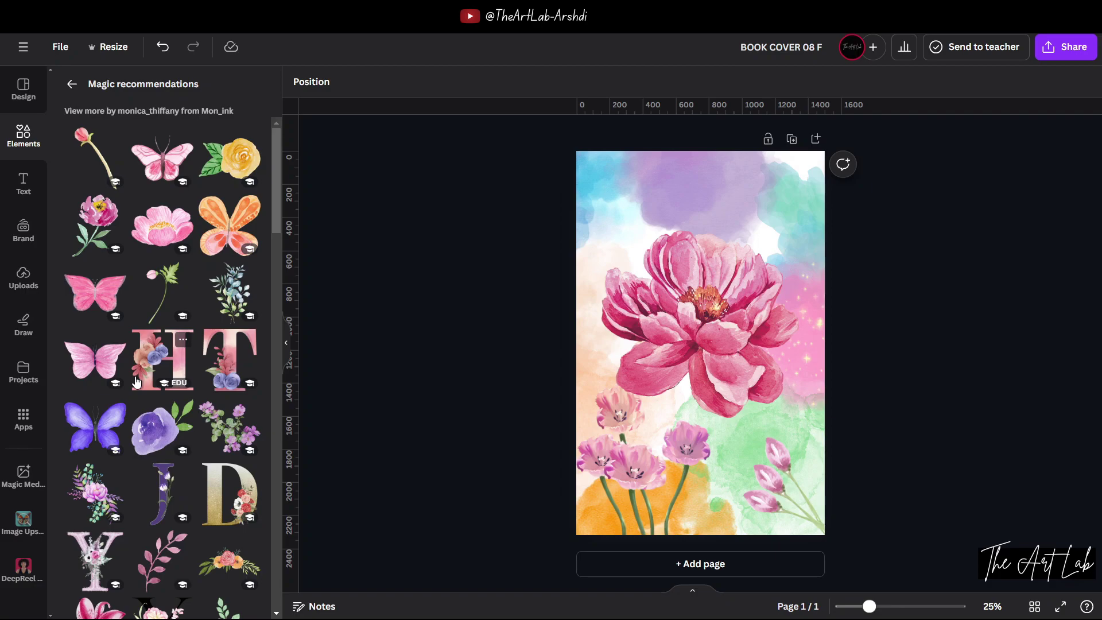
{"action": "scroll", "coordinate": [133, 291], "scroll_direction": "down", "scroll_amount": 10}
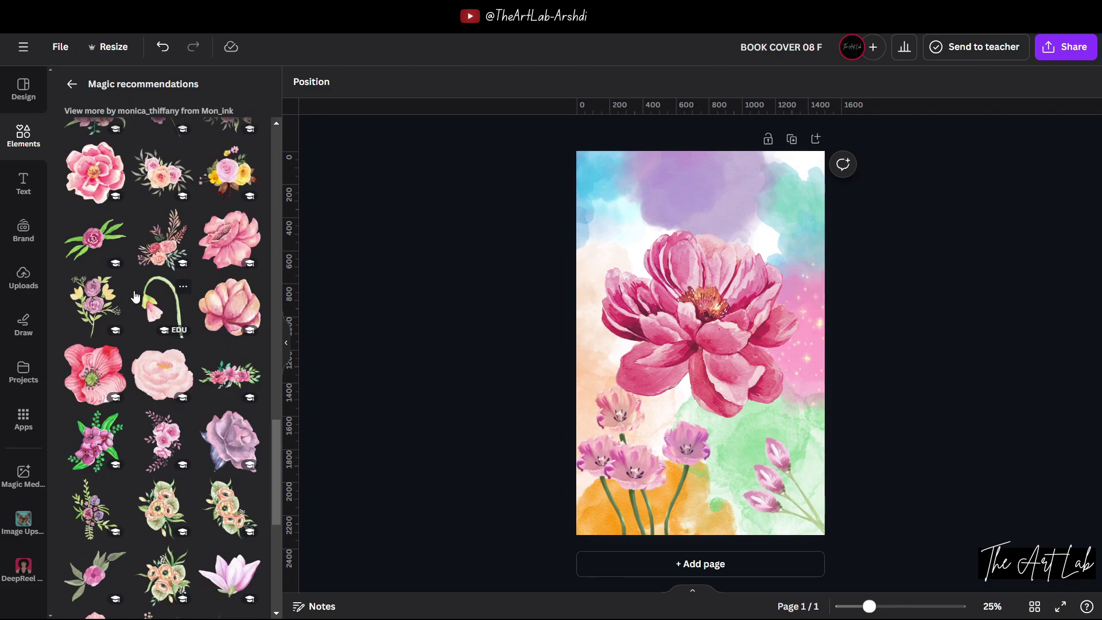
{"action": "scroll", "coordinate": [135, 296], "scroll_direction": "down", "scroll_amount": 5}
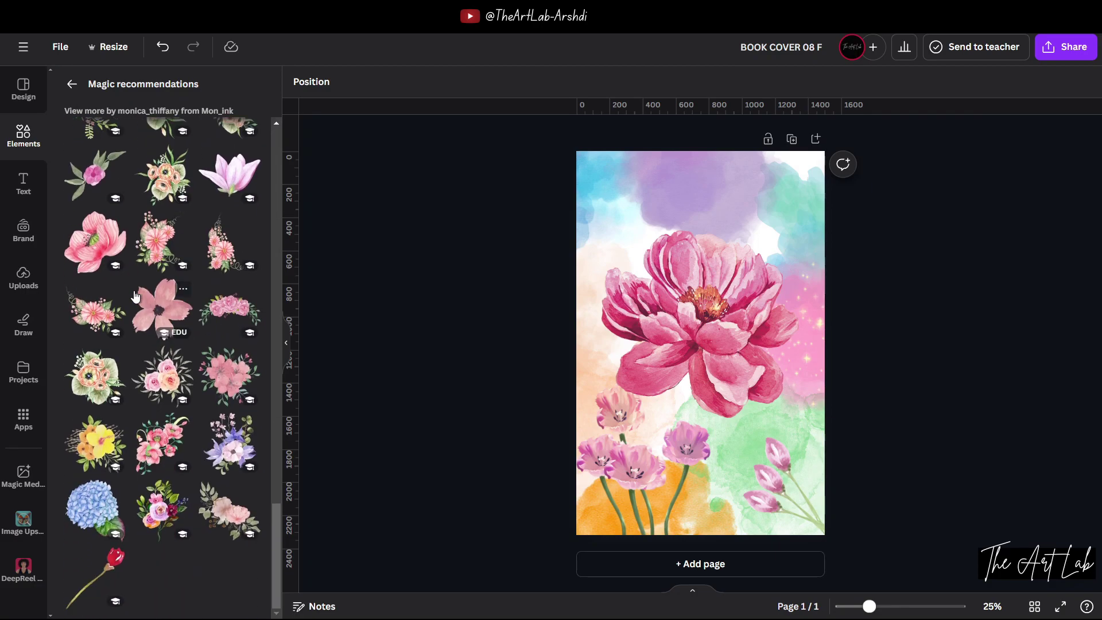
Leave the recommendations and search the graphics for FLOWER instead of WATER COLOR.
{"action": "left_click", "coordinate": [71, 85]}
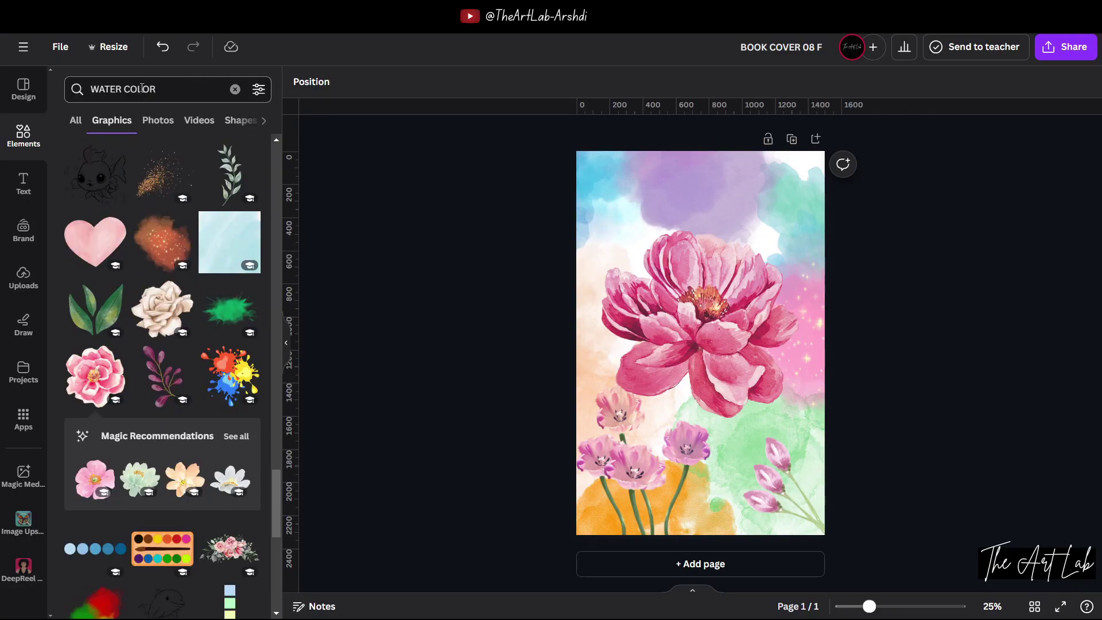
{"action": "key", "text": "BackSpace"}
{"action": "key", "text": "BackSpace"}
{"action": "key", "text": "BackSpace"}
{"action": "key", "text": "BackSpace"}
{"action": "key", "text": "BackSpace"}
{"action": "key", "text": "BackSpace"}
{"action": "key", "text": "BackSpace"}
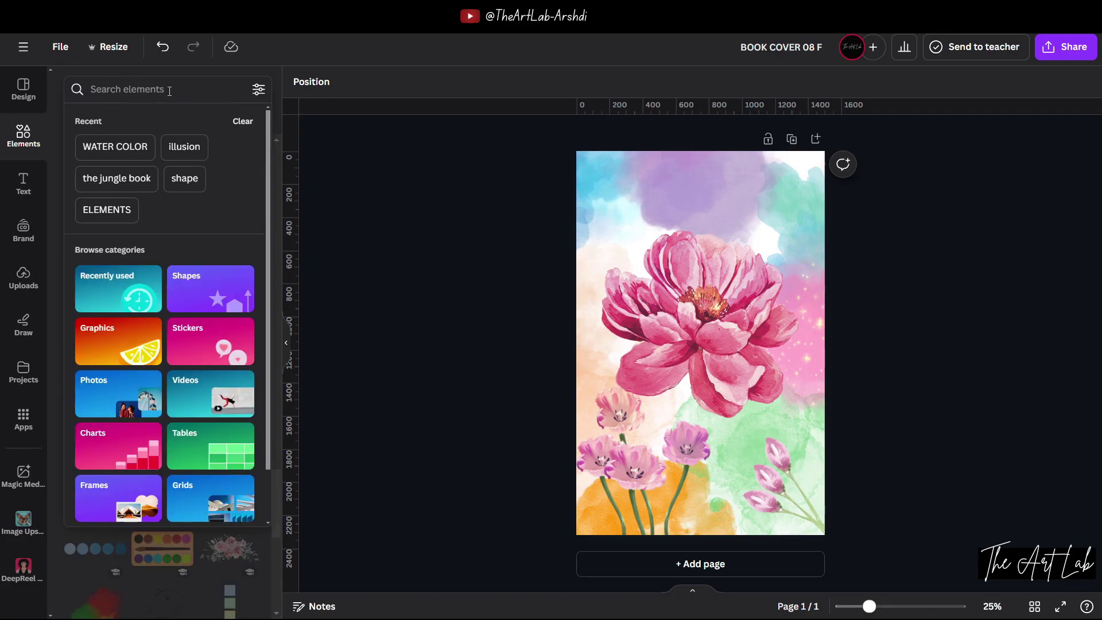
{"action": "type", "text": "FLOWER"}
{"action": "key", "text": "Return"}
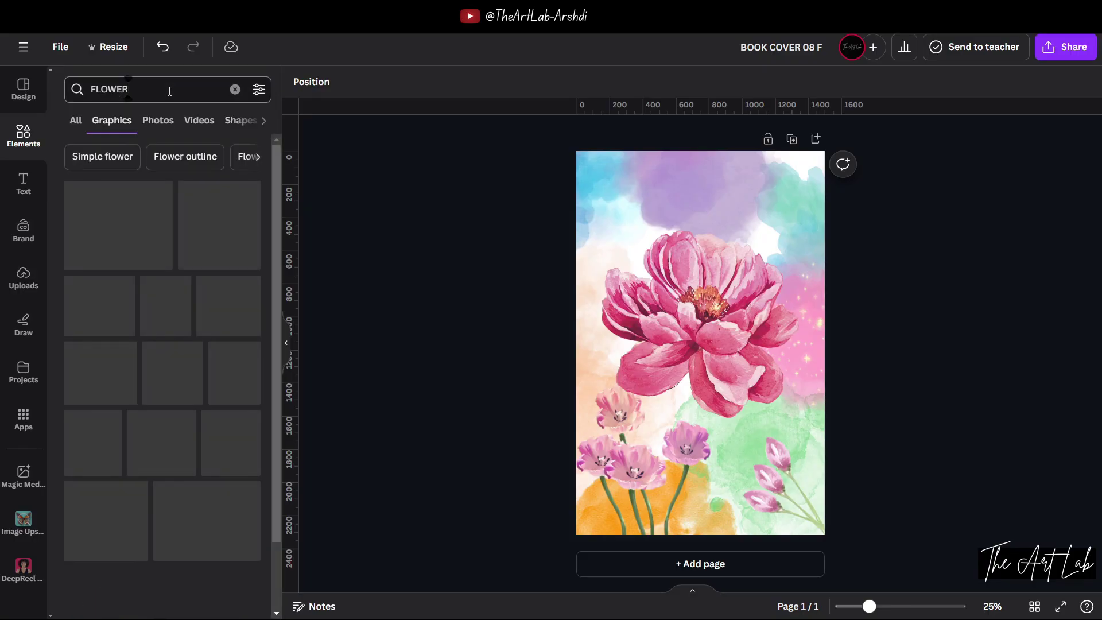
Try the translucent pink flower from the results at the page's bottom-right, remove it and look further through the flower graphics.
{"action": "scroll", "coordinate": [207, 270], "scroll_direction": "down", "scroll_amount": 10}
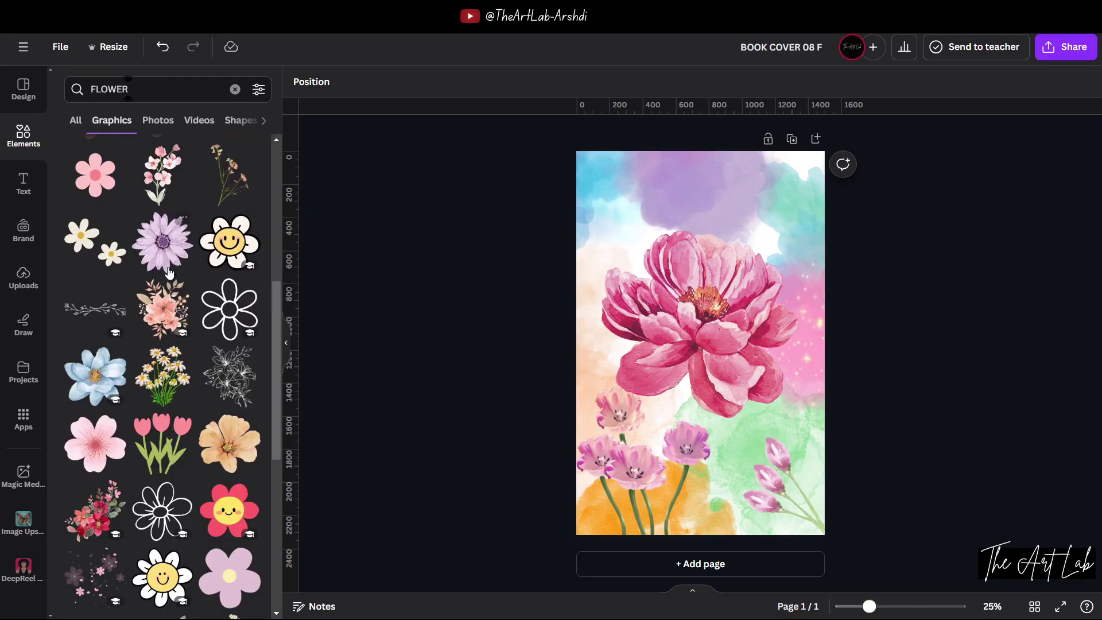
{"action": "scroll", "coordinate": [174, 320], "scroll_direction": "down", "scroll_amount": 6}
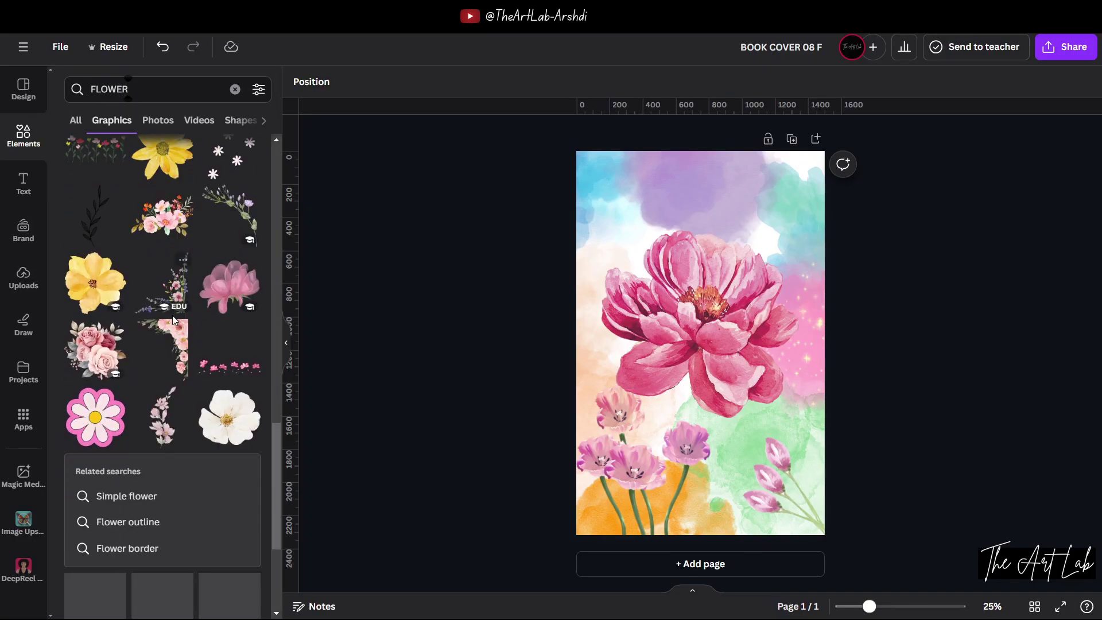
{"action": "left_click", "coordinate": [247, 290]}
{"action": "left_click_drag", "start_coordinate": [637, 329], "coordinate": [925, 521]}
{"action": "scroll", "coordinate": [241, 368], "scroll_direction": "down", "scroll_amount": 3}
{"action": "scroll", "coordinate": [240, 368], "scroll_direction": "down", "scroll_amount": 5}
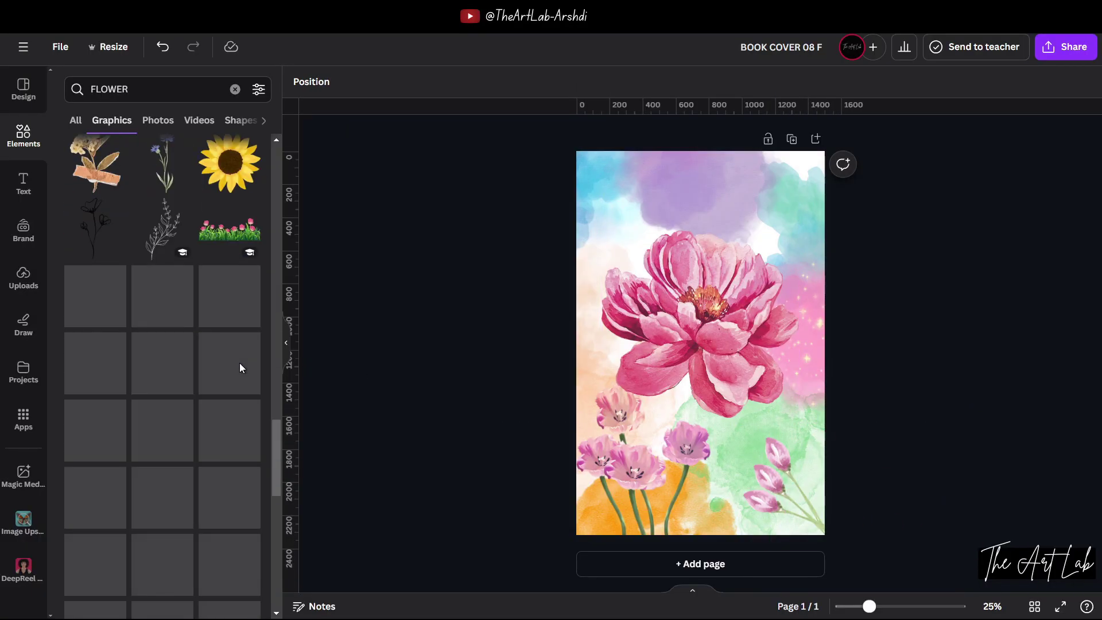
{"action": "scroll", "coordinate": [240, 368], "scroll_direction": "down", "scroll_amount": 5}
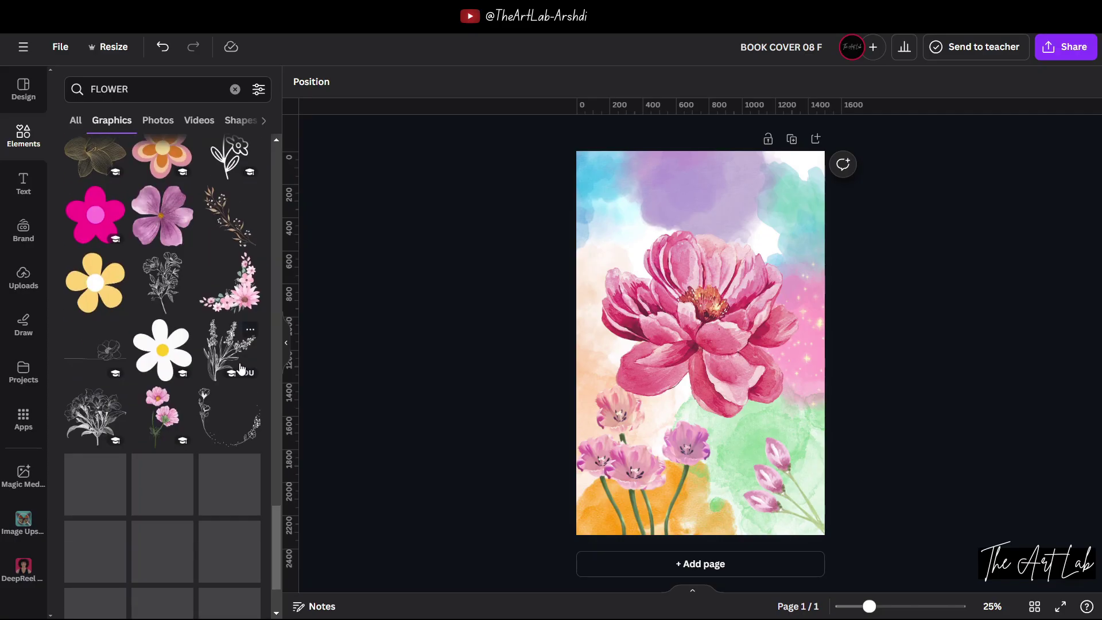
{"action": "scroll", "coordinate": [241, 368], "scroll_direction": "down", "scroll_amount": 2}
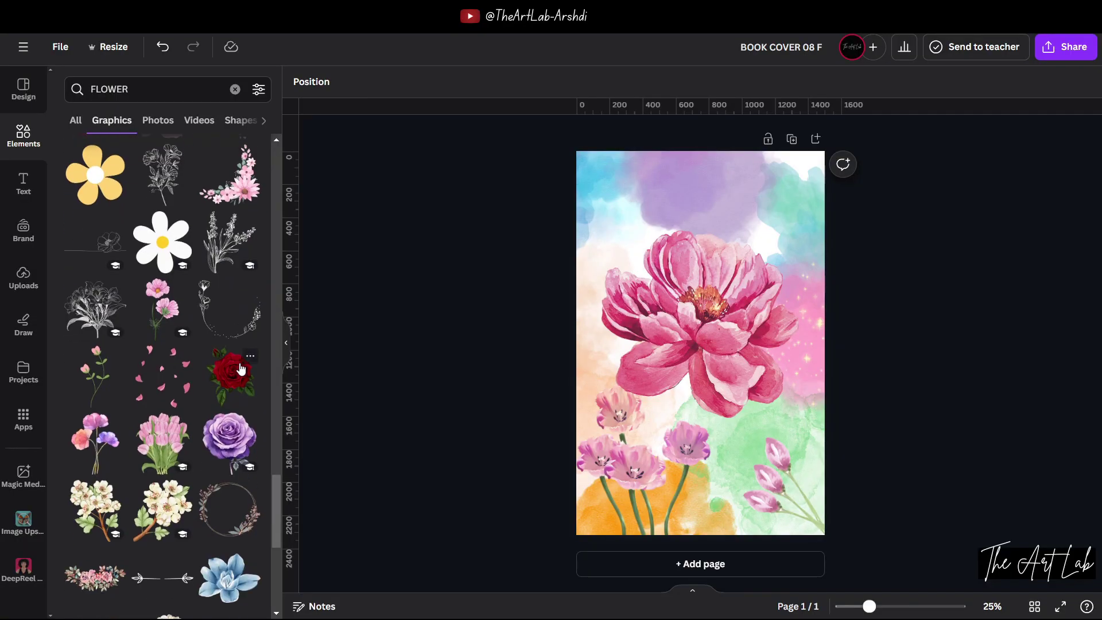
Remove the three stemmed pink buds from the page's bottom-right corner.
{"action": "left_click", "coordinate": [842, 490]}
{"action": "left_click_drag", "start_coordinate": [842, 490], "coordinate": [964, 502]}
{"action": "left_click", "coordinate": [459, 471]}
Look further through the flower graphics and extend the search to FLOWER WATER COLOR.
{"action": "scroll", "coordinate": [94, 425], "scroll_direction": "down", "scroll_amount": 5}
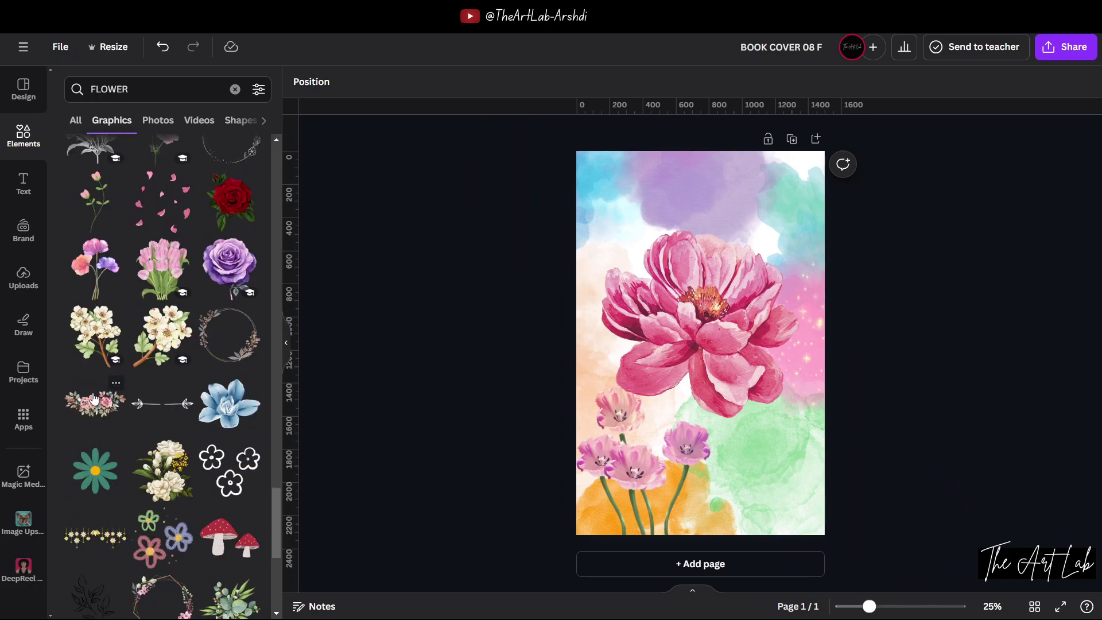
{"action": "scroll", "coordinate": [91, 398], "scroll_direction": "down", "scroll_amount": 5}
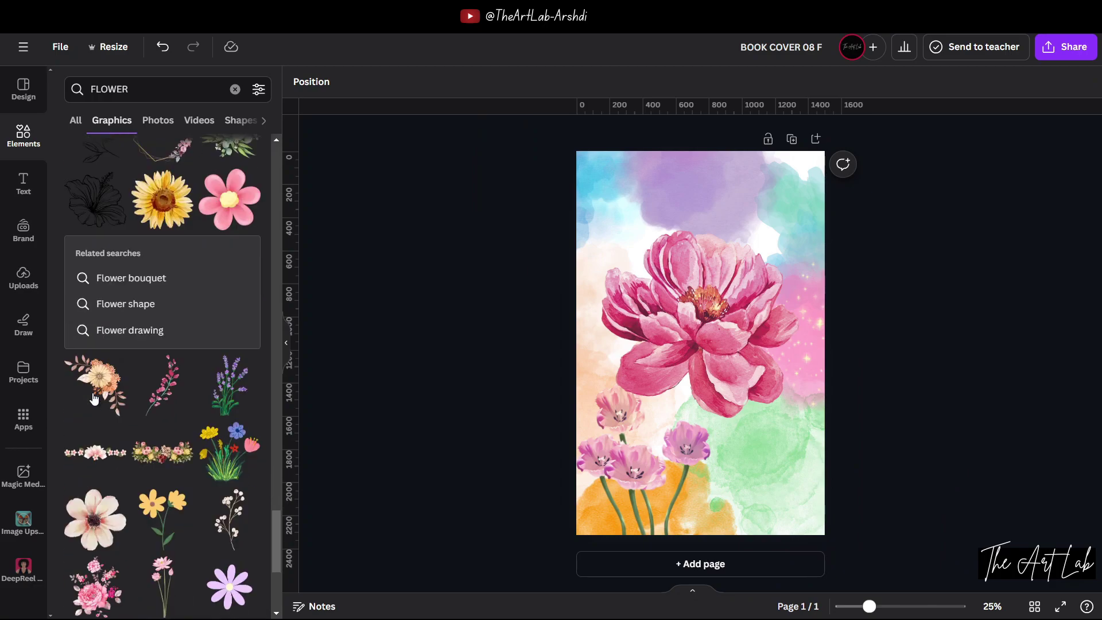
{"action": "left_click", "coordinate": [157, 87]}
{"action": "type", "text": "WATER COLOR"}
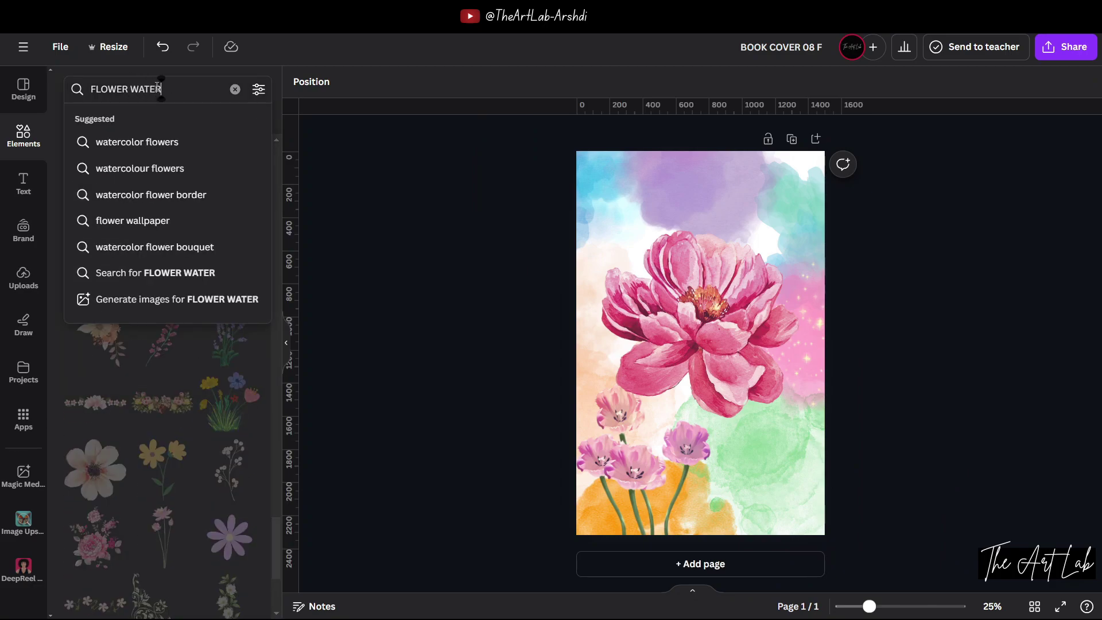
{"action": "key", "text": "Return"}
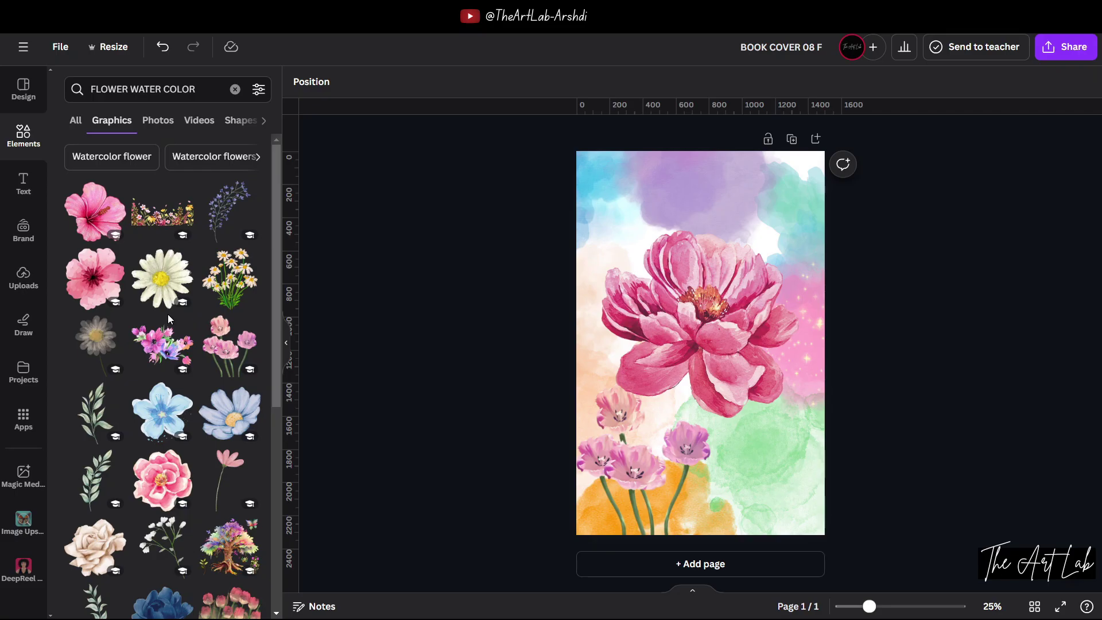
Try the orange flower bouquet with dark blue thistles at the page's bottom-right corner and delete it.
{"action": "scroll", "coordinate": [144, 342], "scroll_direction": "down", "scroll_amount": 6}
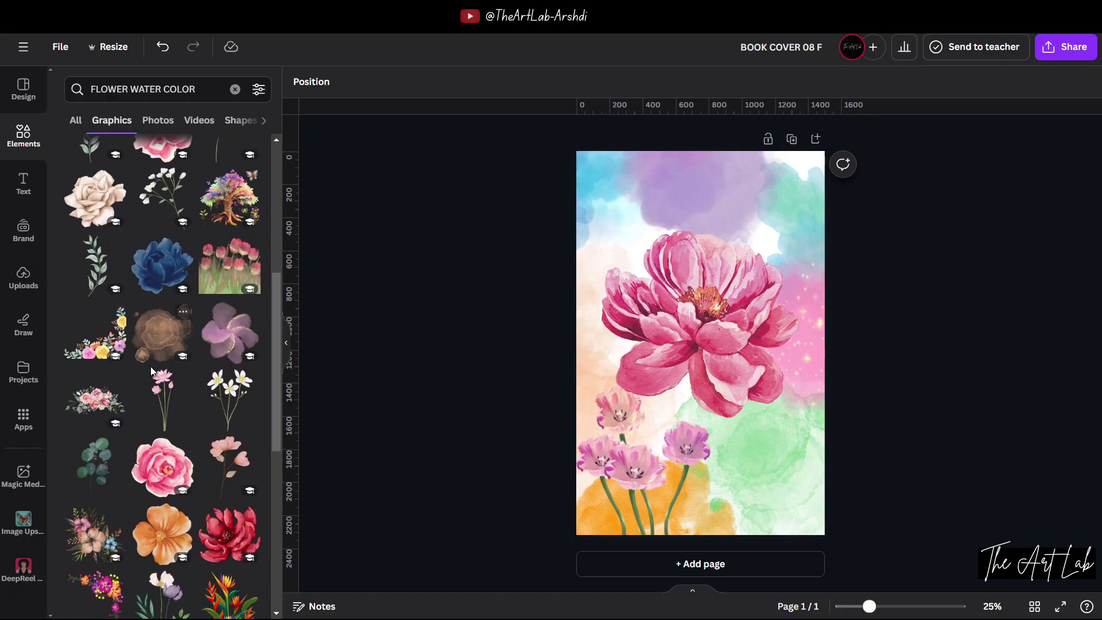
{"action": "scroll", "coordinate": [131, 425], "scroll_direction": "down", "scroll_amount": 7}
{"action": "scroll", "coordinate": [130, 425], "scroll_direction": "down", "scroll_amount": 10}
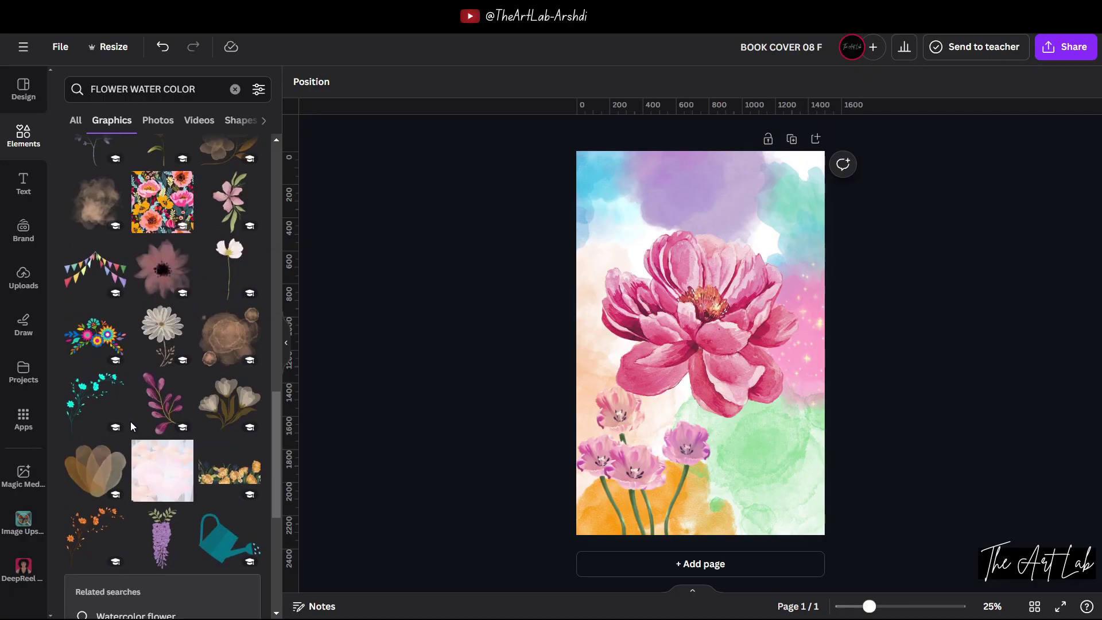
{"action": "scroll", "coordinate": [132, 426], "scroll_direction": "down", "scroll_amount": 4}
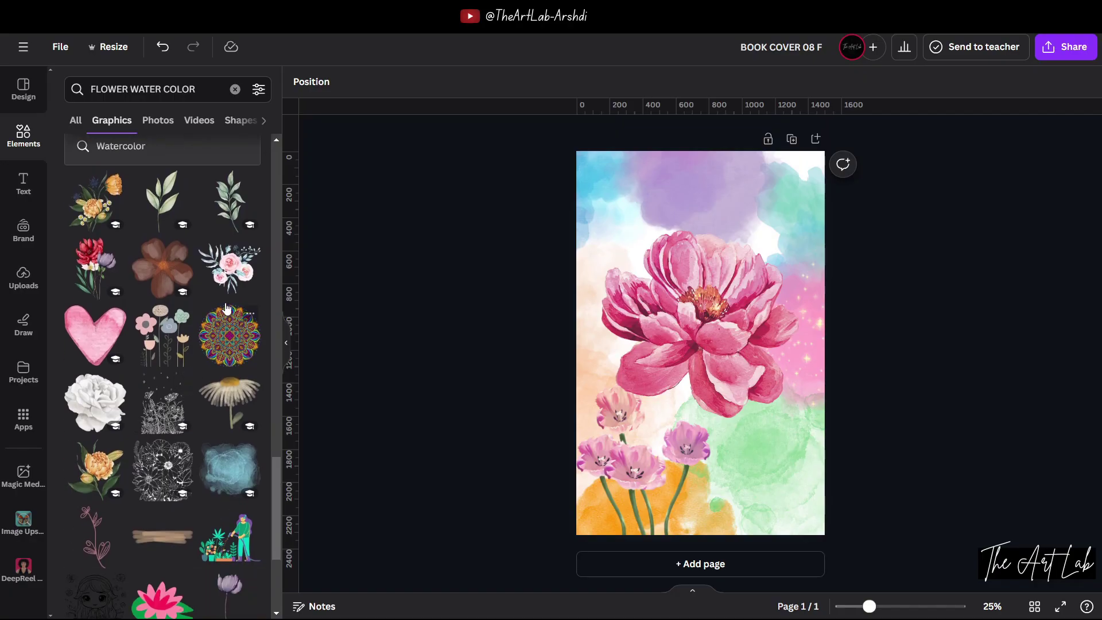
{"action": "left_click", "coordinate": [95, 200]}
{"action": "left_click_drag", "start_coordinate": [662, 400], "coordinate": [746, 542]}
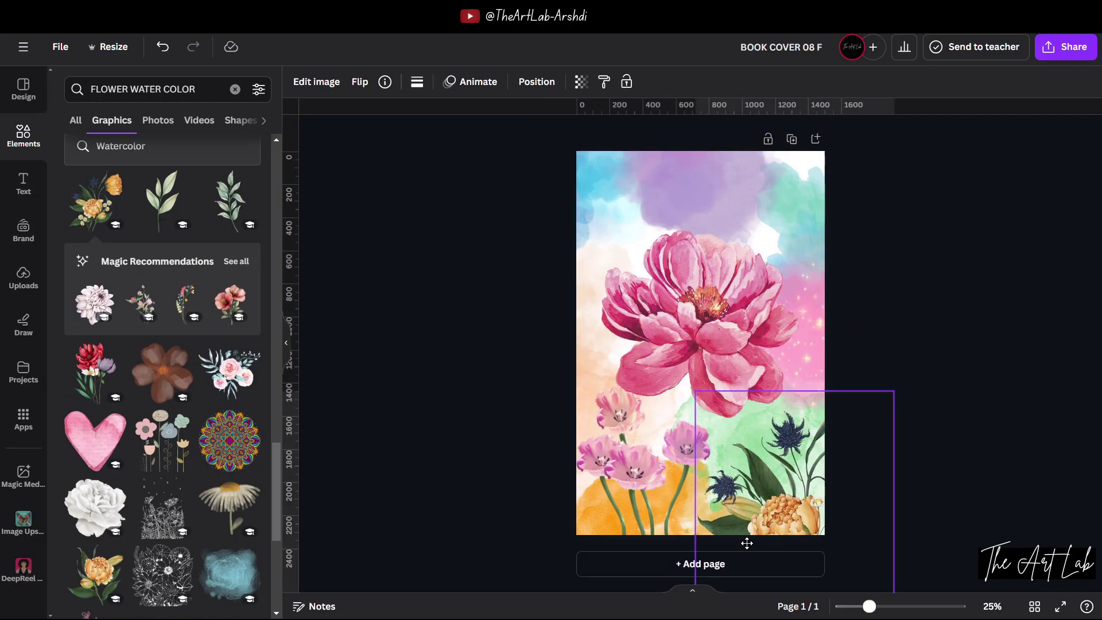
{"action": "key", "text": "Delete"}
Try the translucent white flower with brown leaves at the page's bottom-right corner and delete it.
{"action": "scroll", "coordinate": [152, 424], "scroll_direction": "down", "scroll_amount": 3}
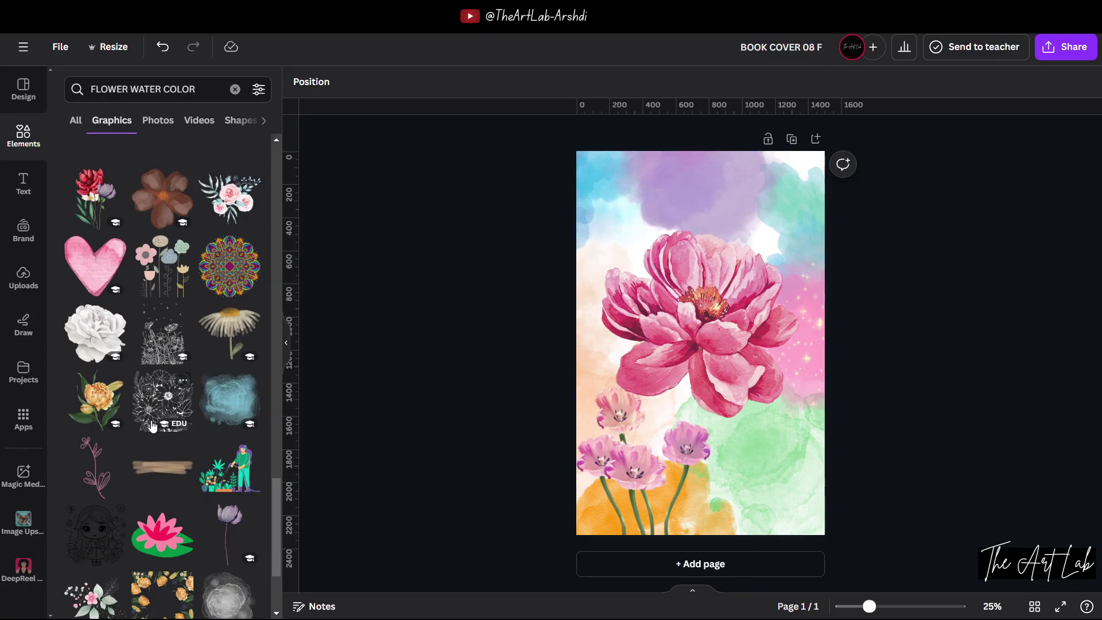
{"action": "scroll", "coordinate": [152, 425], "scroll_direction": "down", "scroll_amount": 6}
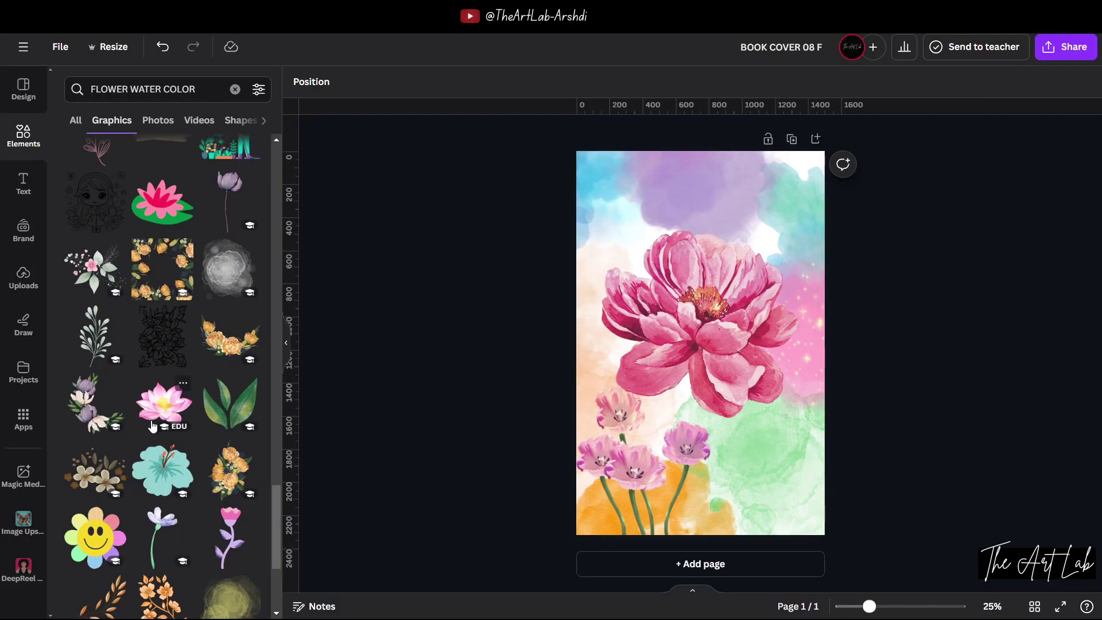
{"action": "scroll", "coordinate": [152, 425], "scroll_direction": "down", "scroll_amount": 3}
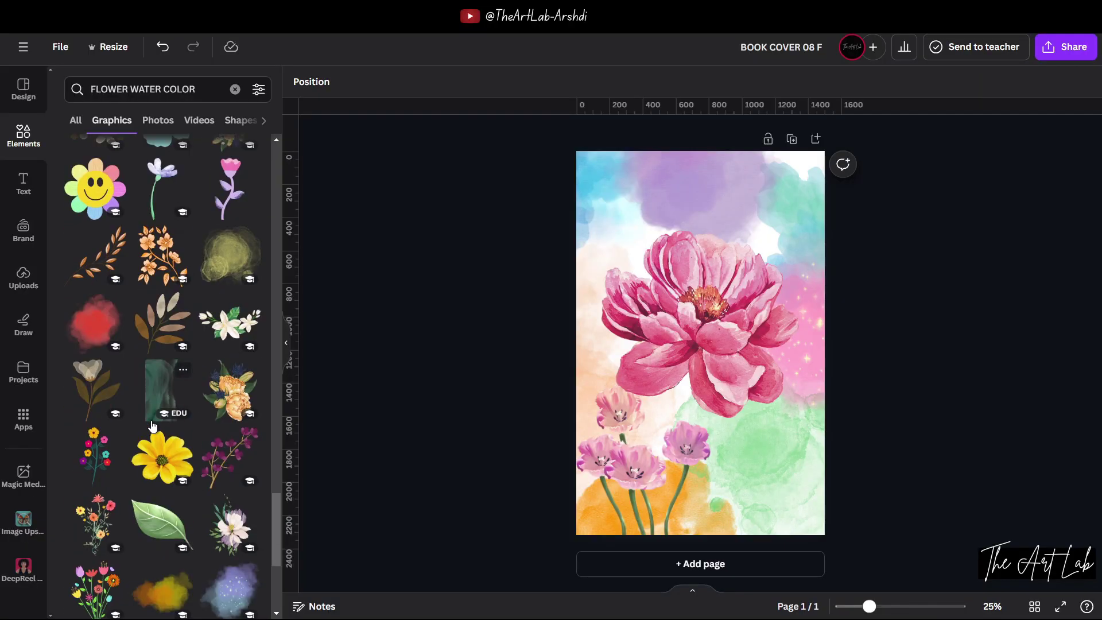
{"action": "scroll", "coordinate": [152, 425], "scroll_direction": "down", "scroll_amount": 3}
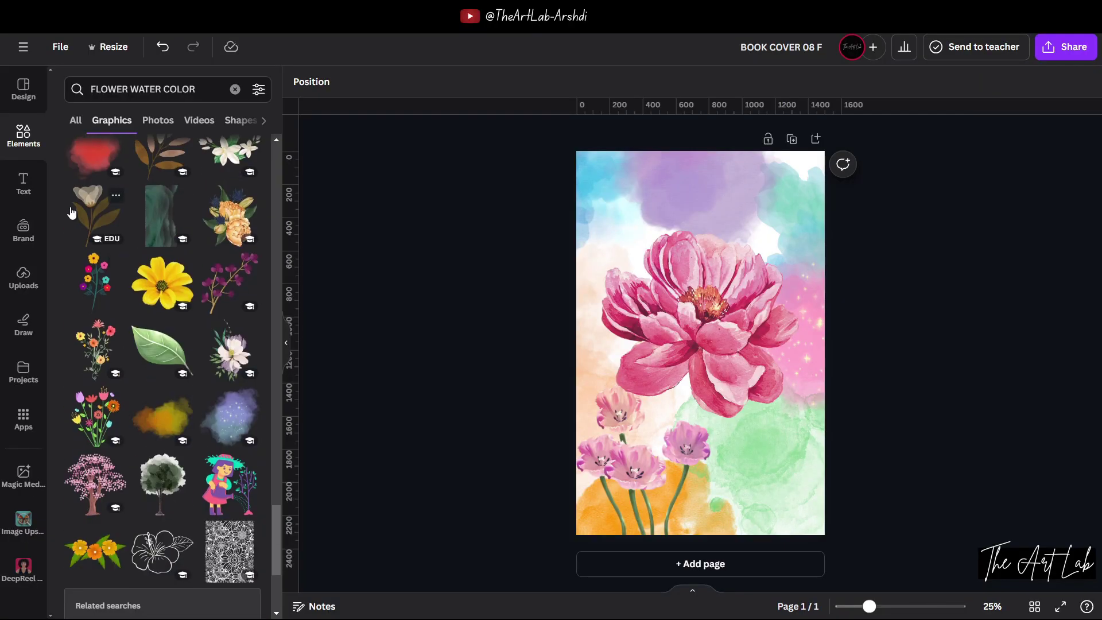
{"action": "left_click", "coordinate": [71, 213]}
{"action": "left_click_drag", "start_coordinate": [683, 363], "coordinate": [800, 572]}
{"action": "key", "text": "Delete"}
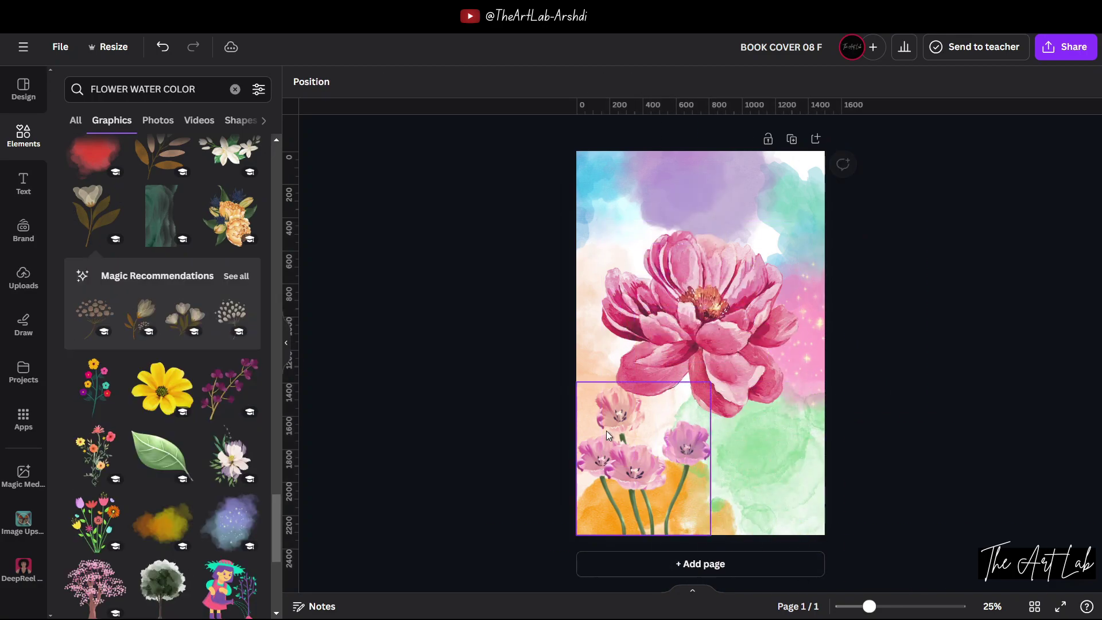
Check the remaining flower results, search the elements for WATER COLOR and show all matching graphics.
{"action": "scroll", "coordinate": [232, 417], "scroll_direction": "down", "scroll_amount": 9}
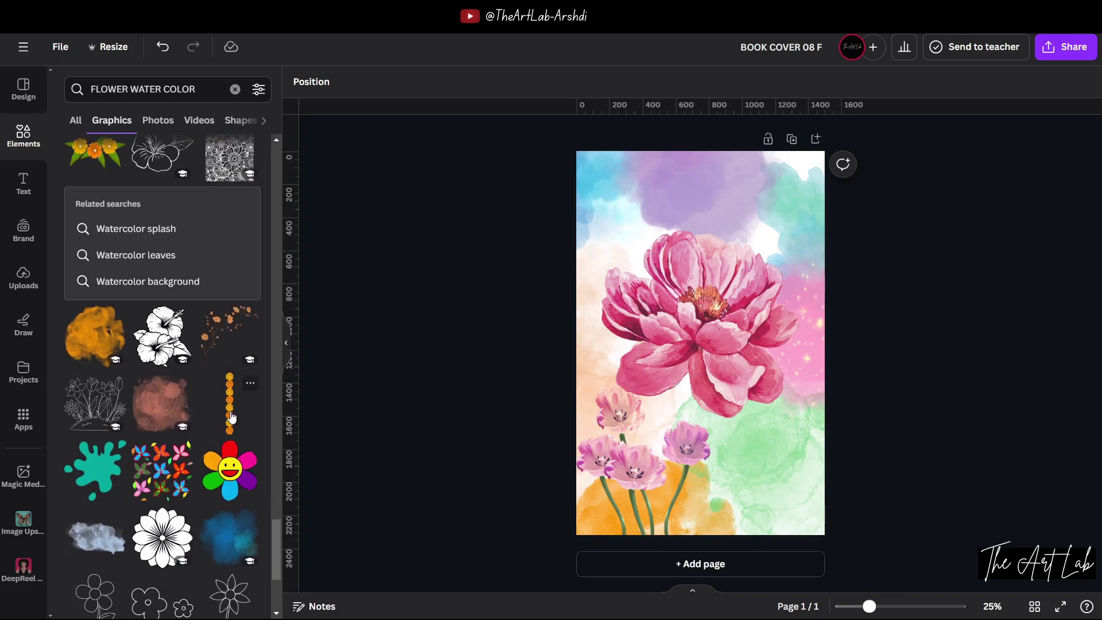
{"action": "scroll", "coordinate": [231, 417], "scroll_direction": "down", "scroll_amount": 4}
{"action": "left_click", "coordinate": [234, 89]}
{"action": "type", "text": "WATER COLOR"}
{"action": "key", "text": "Return"}
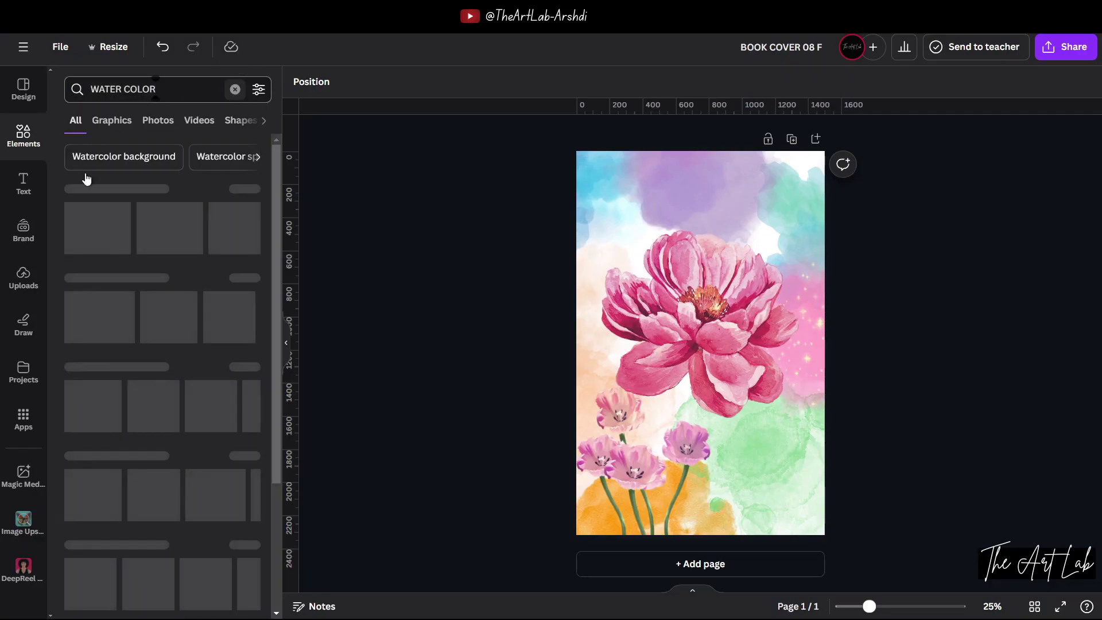
{"action": "left_click", "coordinate": [236, 186]}
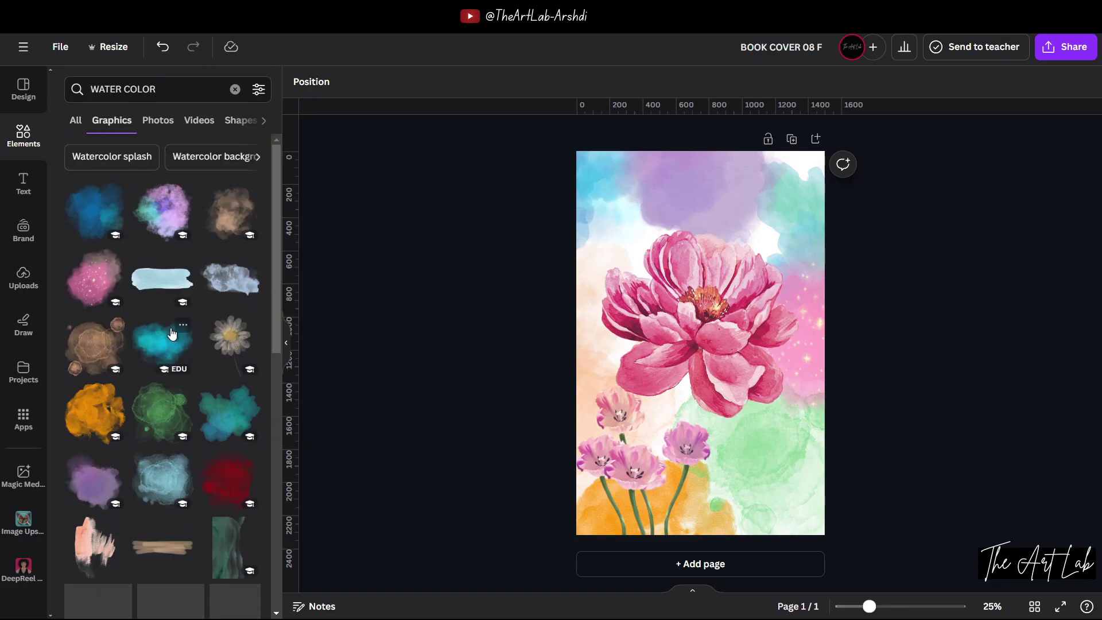
Try a second copy of the pink tulip cluster, delete it and look through all its magic recommendations.
{"action": "scroll", "coordinate": [171, 333], "scroll_direction": "down", "scroll_amount": 5}
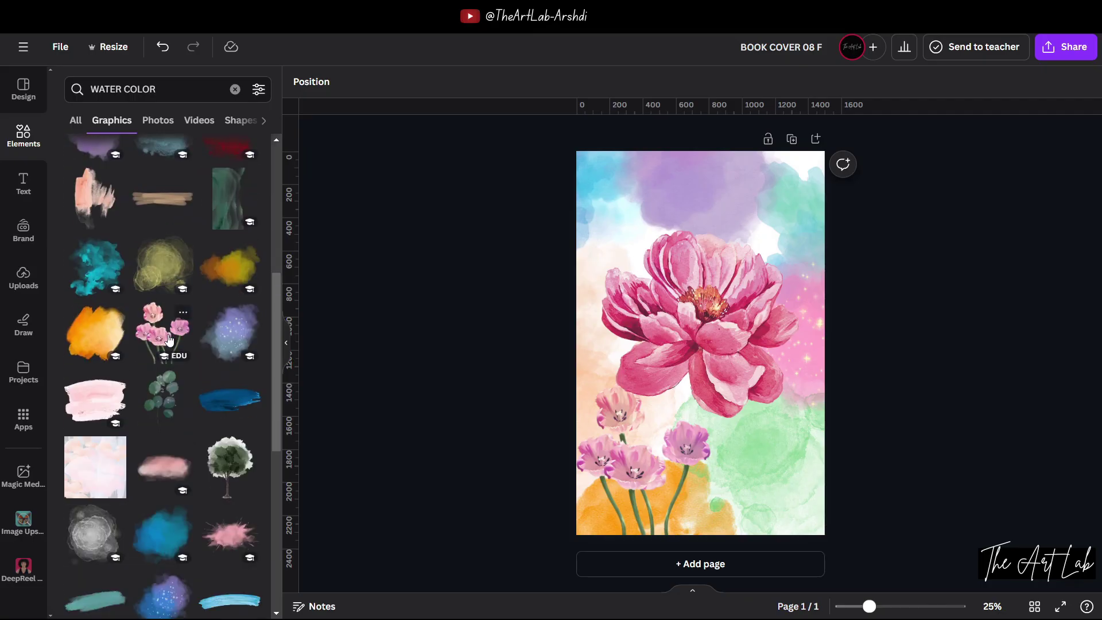
{"action": "left_click", "coordinate": [190, 315]}
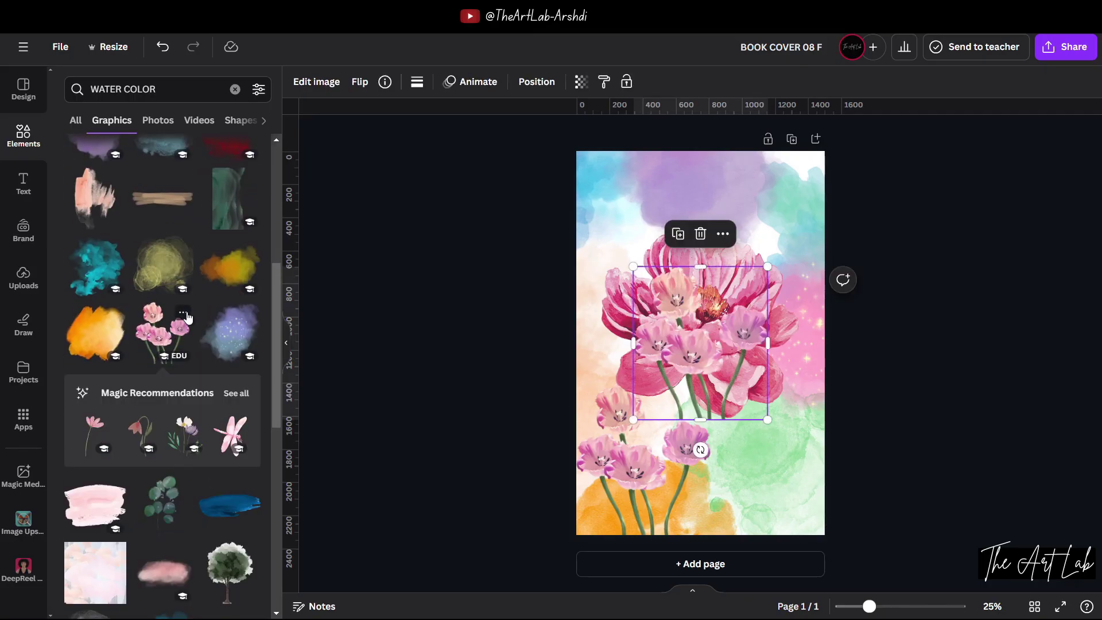
{"action": "left_click", "coordinate": [235, 394]}
{"action": "key", "text": "Delete"}
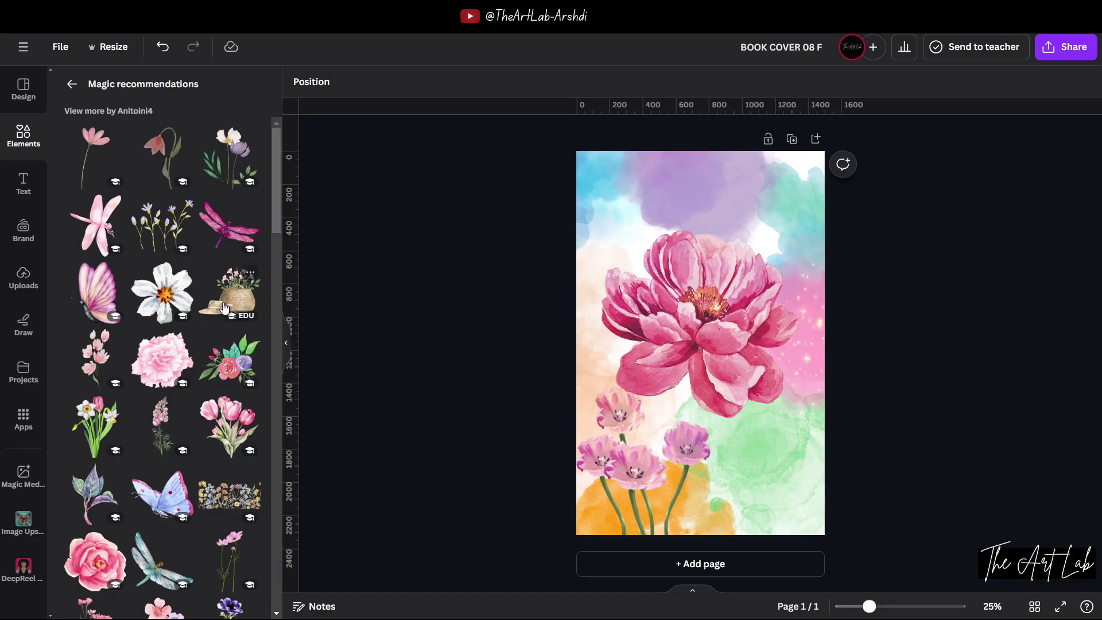
{"action": "scroll", "coordinate": [224, 307], "scroll_direction": "down", "scroll_amount": 6}
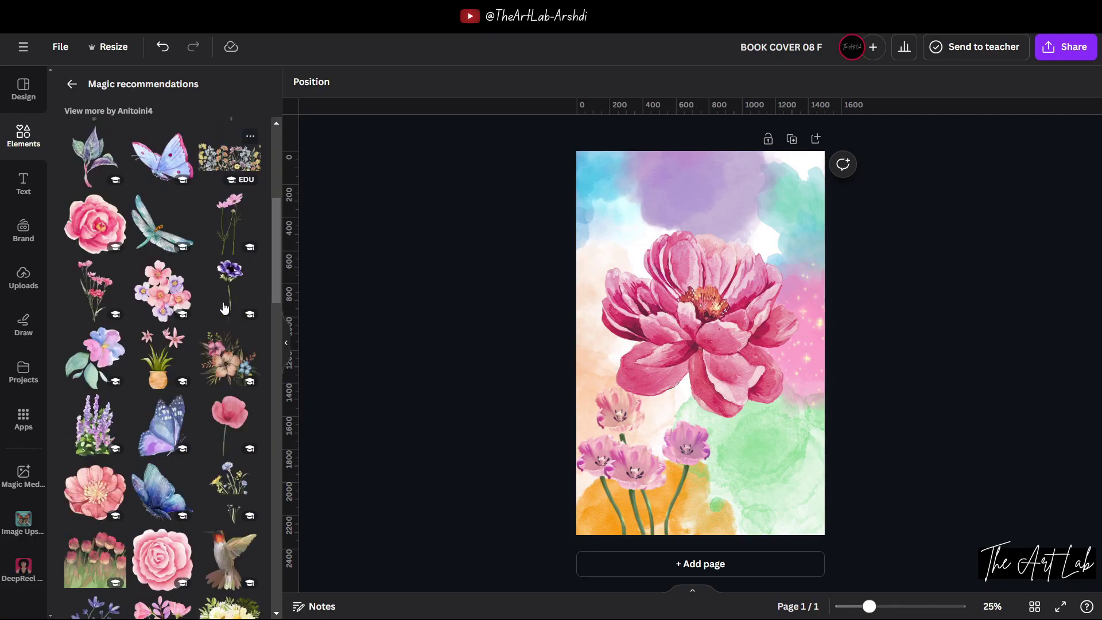
{"action": "scroll", "coordinate": [223, 302], "scroll_direction": "down", "scroll_amount": 10}
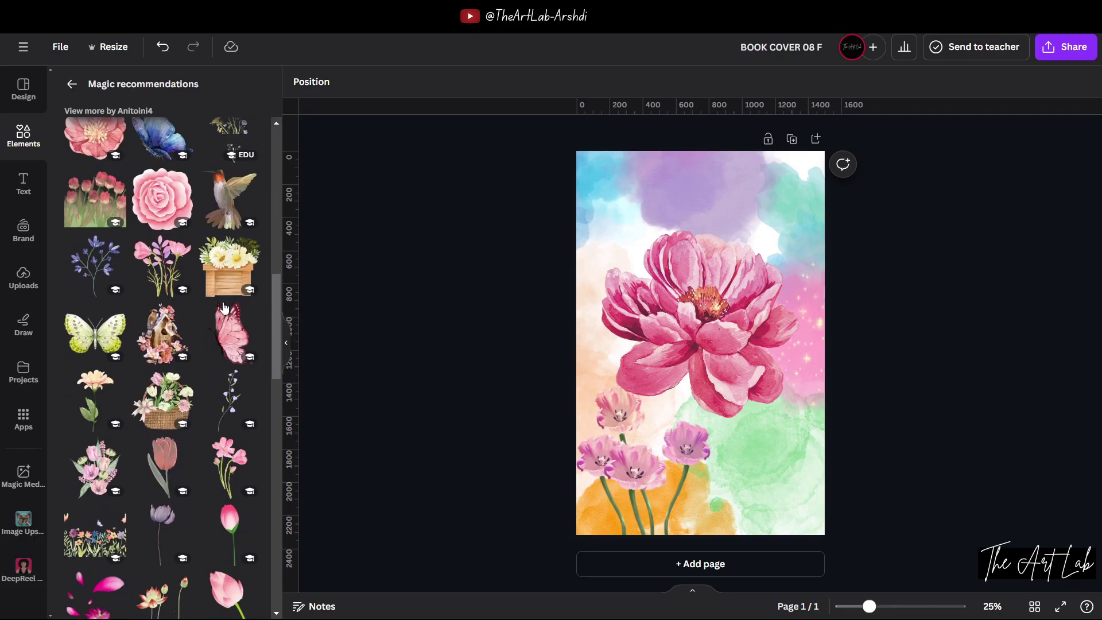
{"action": "scroll", "coordinate": [223, 307], "scroll_direction": "down", "scroll_amount": 12}
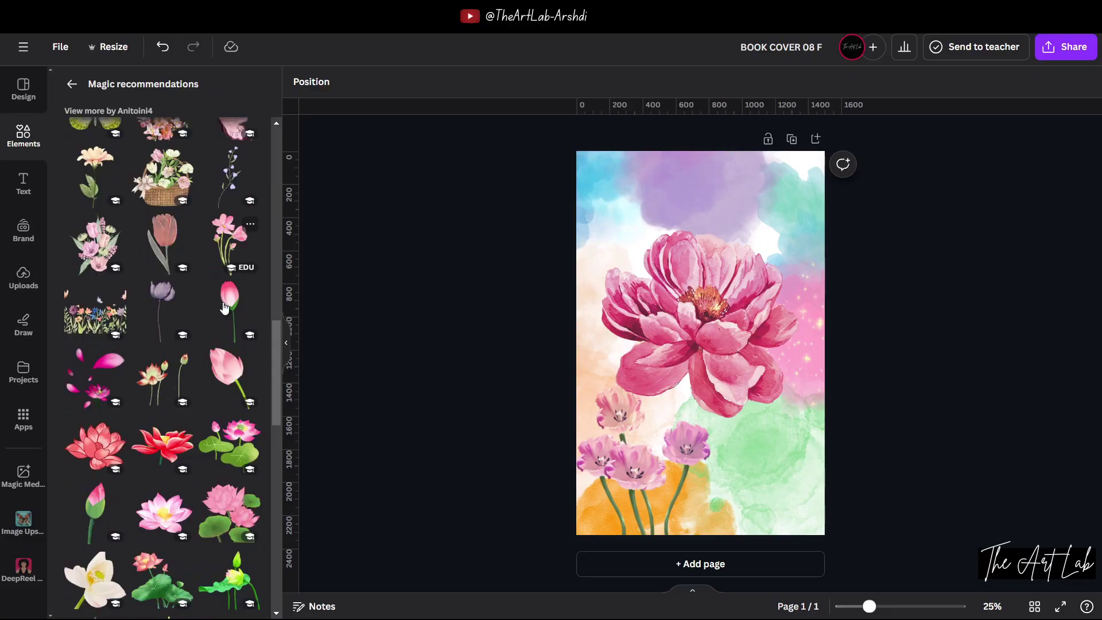
{"action": "scroll", "coordinate": [224, 307], "scroll_direction": "down", "scroll_amount": 8}
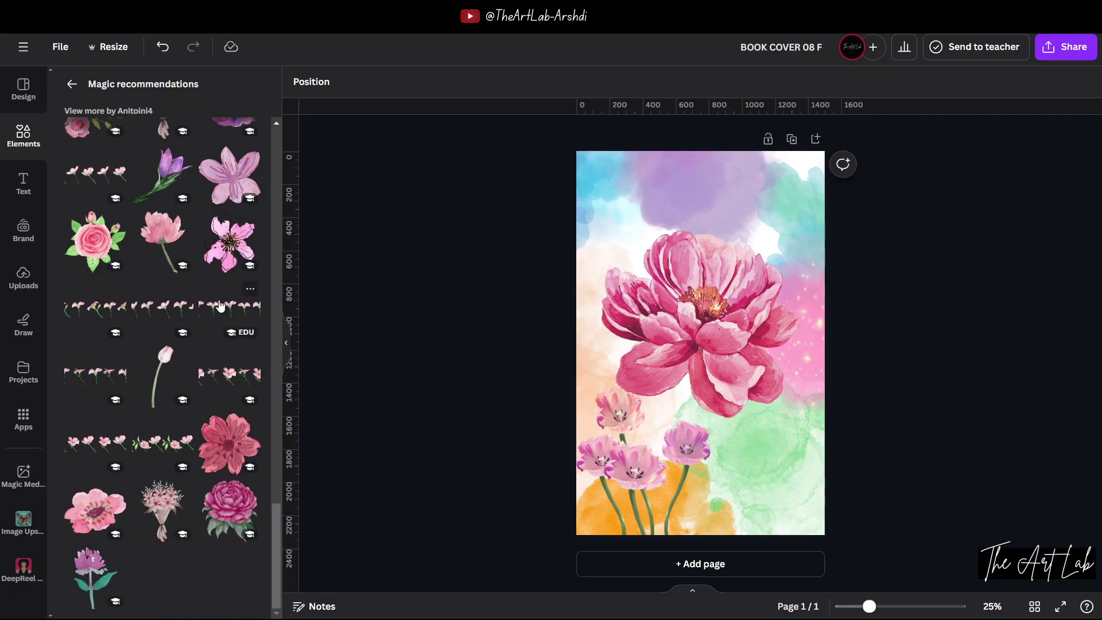
{"action": "left_click", "coordinate": [71, 86]}
Try the red tulip field graphic, delete it and look through all its magic recommendations.
{"action": "scroll", "coordinate": [149, 370], "scroll_direction": "down", "scroll_amount": 5}
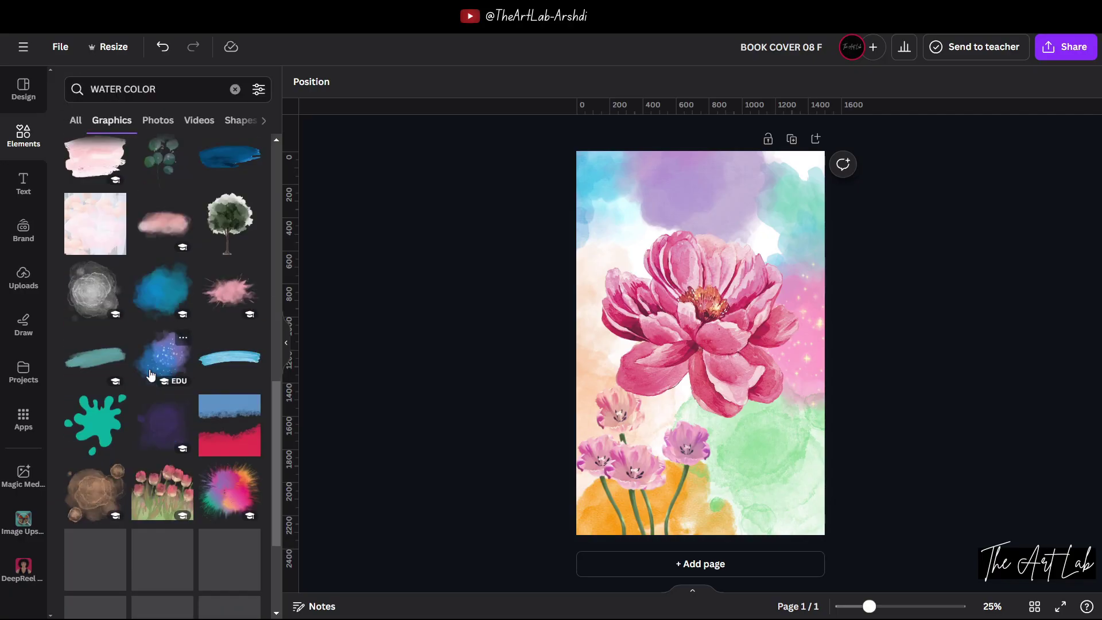
{"action": "left_click", "coordinate": [176, 307]}
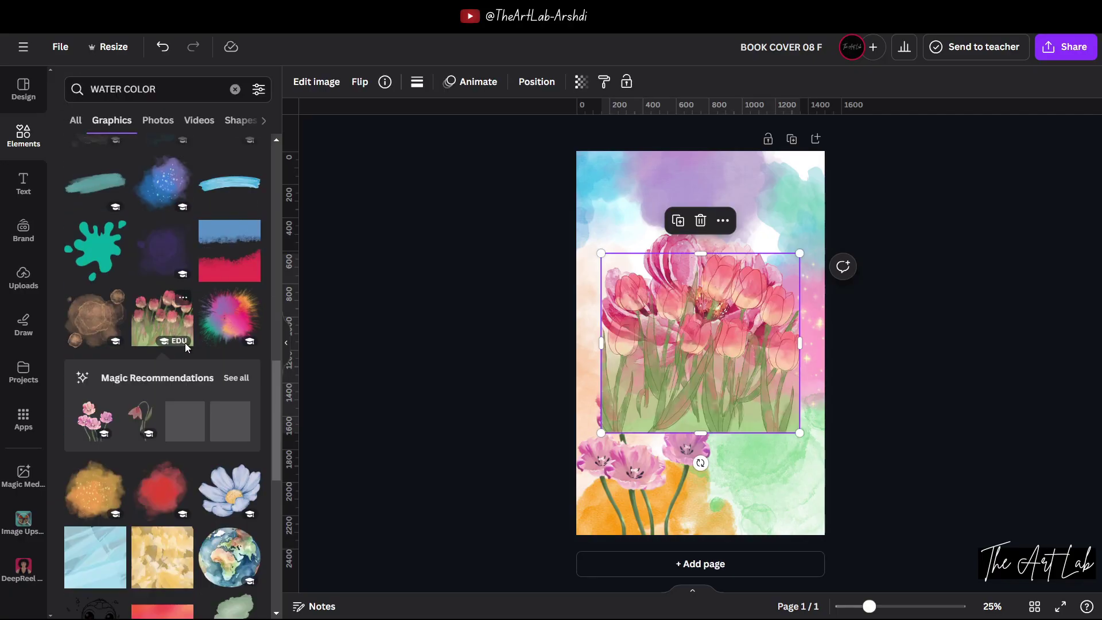
{"action": "left_click", "coordinate": [250, 377]}
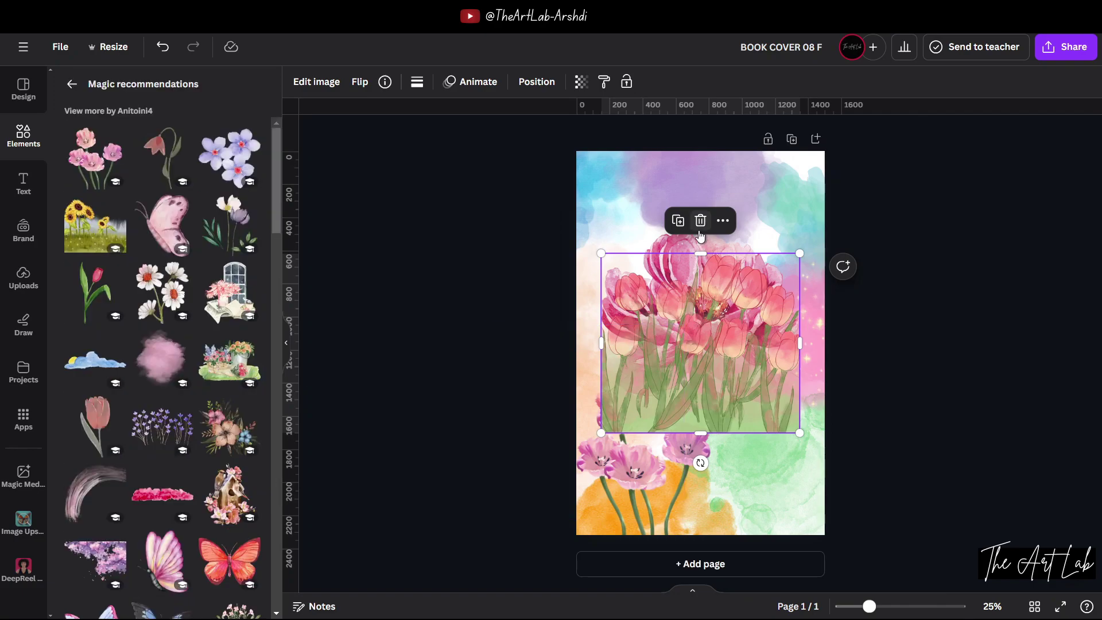
{"action": "key", "text": "Delete"}
{"action": "scroll", "coordinate": [112, 373], "scroll_direction": "down", "scroll_amount": 10}
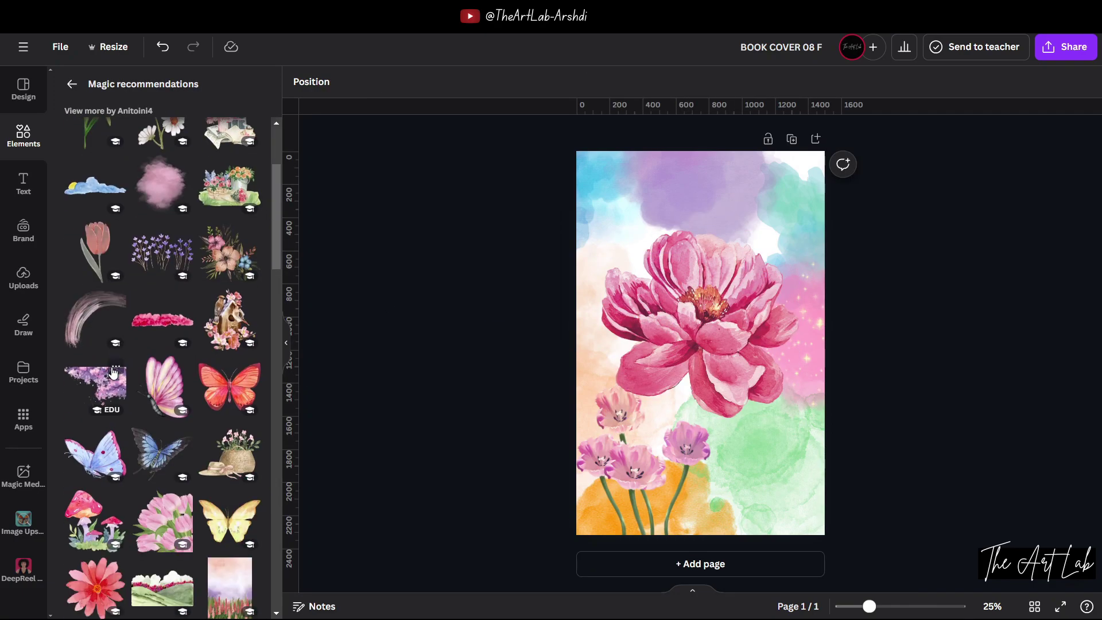
{"action": "scroll", "coordinate": [112, 373], "scroll_direction": "down", "scroll_amount": 9}
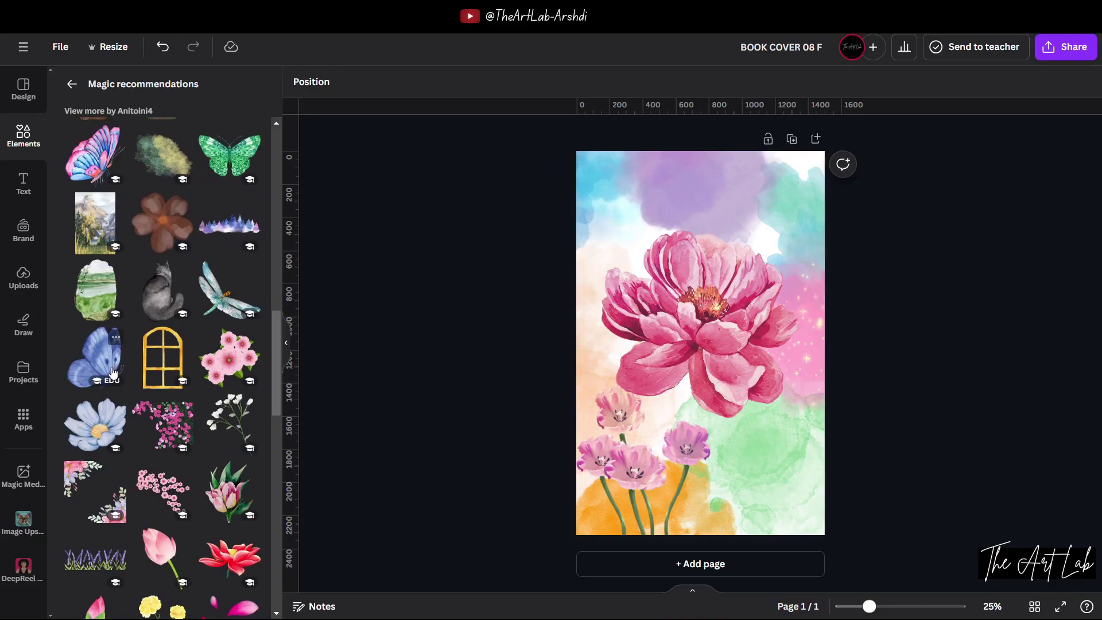
{"action": "scroll", "coordinate": [114, 373], "scroll_direction": "down", "scroll_amount": 10}
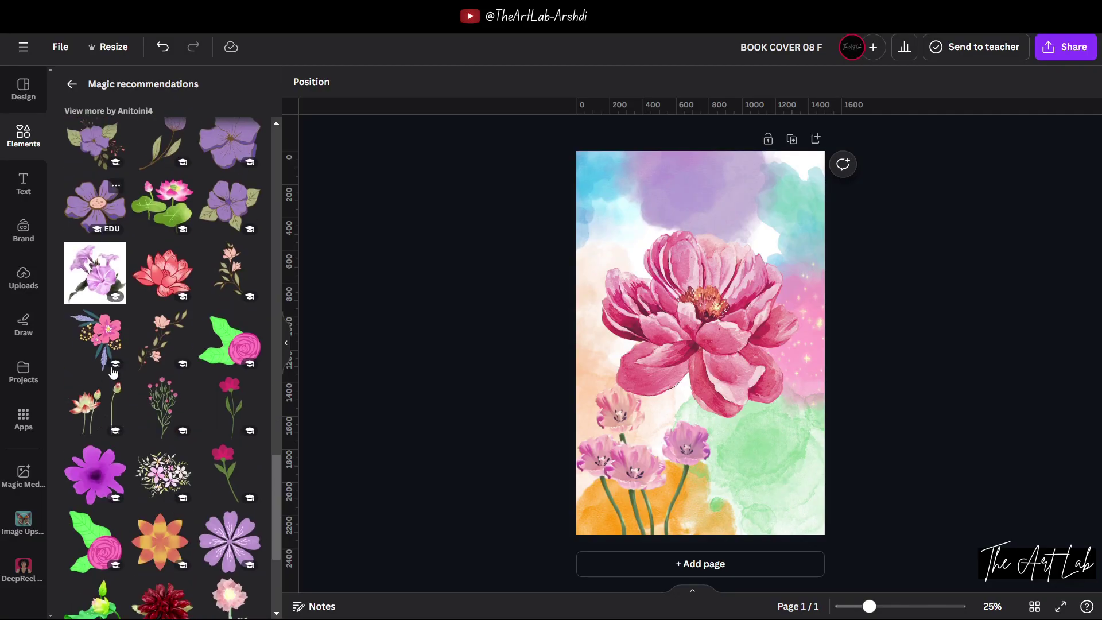
{"action": "scroll", "coordinate": [113, 373], "scroll_direction": "down", "scroll_amount": 1}
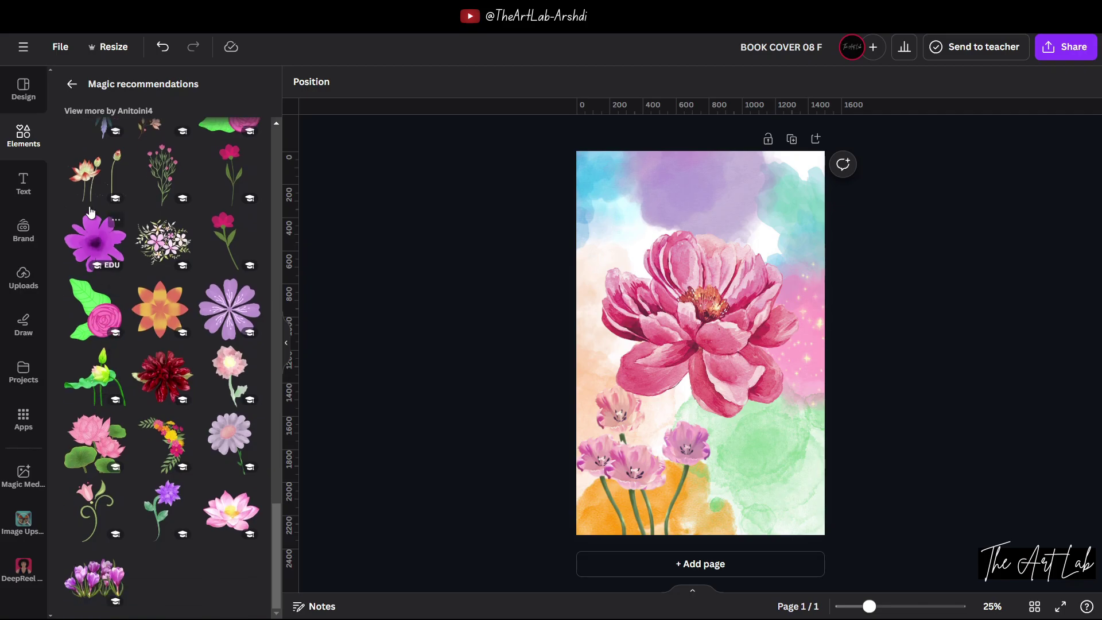
{"action": "left_click", "coordinate": [69, 85]}
Add the white flower branch graphic, place it at the page's bottom-right corner and show all its magic recommendations.
{"action": "scroll", "coordinate": [122, 327], "scroll_direction": "down", "scroll_amount": 5}
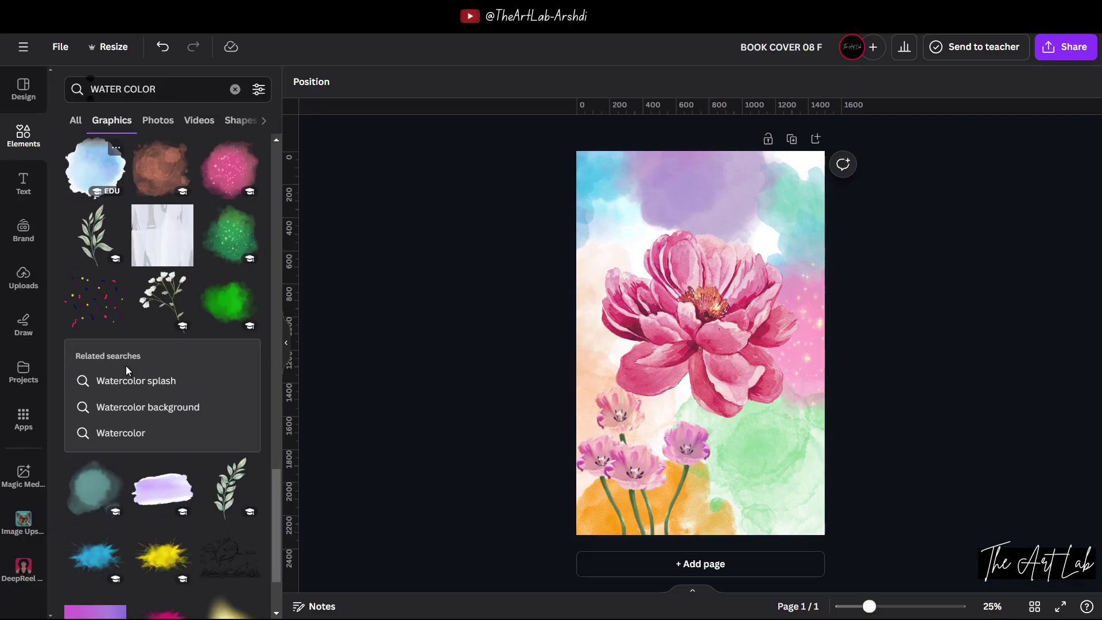
{"action": "left_click", "coordinate": [133, 315]}
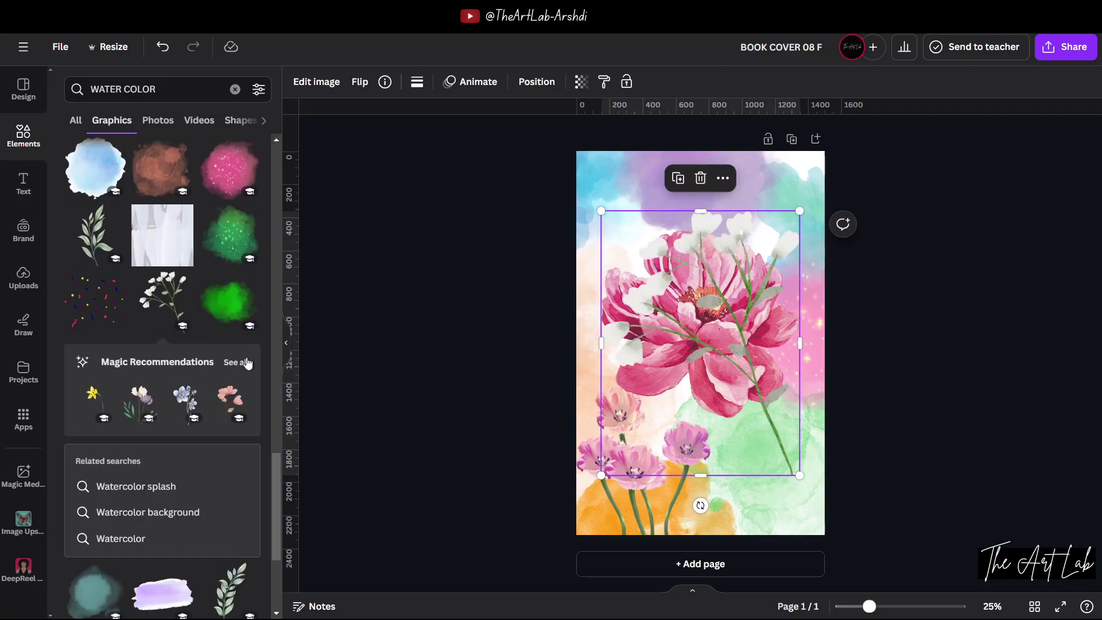
{"action": "left_click_drag", "start_coordinate": [704, 270], "coordinate": [787, 500]}
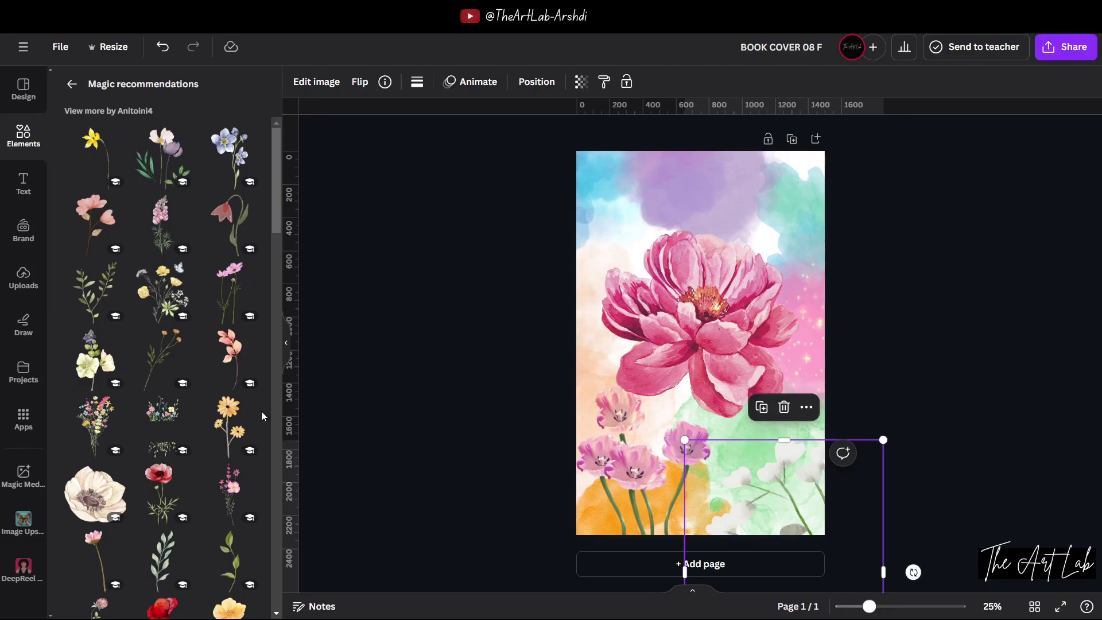
Add the white and purple flower graphic at the page's bottom-right corner and flip it horizontally.
{"action": "left_click", "coordinate": [147, 145]}
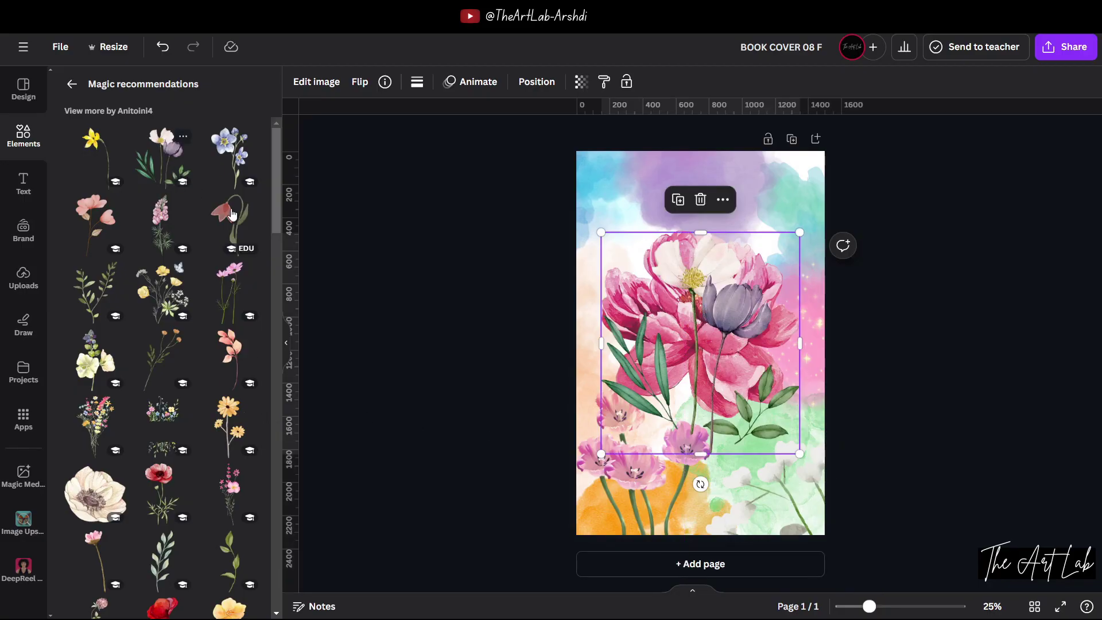
{"action": "left_click_drag", "start_coordinate": [728, 371], "coordinate": [780, 500]}
{"action": "left_click", "coordinate": [360, 82]}
{"action": "left_click", "coordinate": [373, 115]}
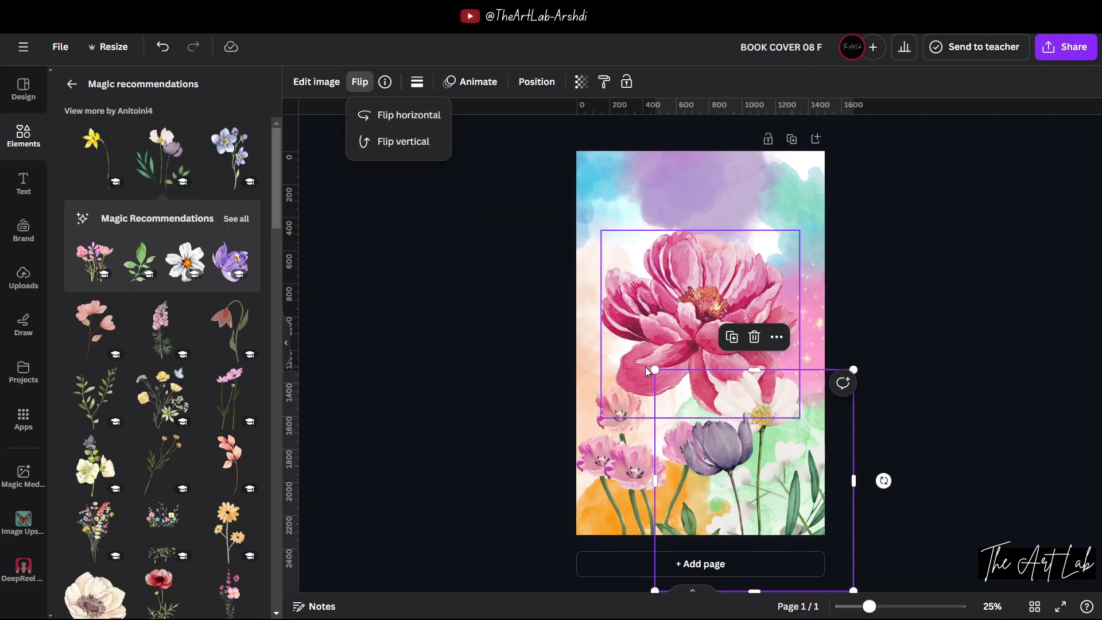
Shrink the white and purple flowers and fit them into the page's bottom-right corner over the white branch.
{"action": "left_click_drag", "start_coordinate": [655, 370], "coordinate": [750, 473]}
{"action": "left_click_drag", "start_coordinate": [788, 530], "coordinate": [763, 454]}
{"action": "left_click_drag", "start_coordinate": [827, 509], "coordinate": [893, 585]}
{"action": "left_click_drag", "start_coordinate": [838, 541], "coordinate": [826, 509]}
{"action": "left_click_drag", "start_coordinate": [701, 363], "coordinate": [735, 401]}
{"action": "mouse_move", "coordinate": [746, 488]}
{"action": "left_mouse_down"}
{"action": "mouse_move", "coordinate": [739, 476]}
{"action": "mouse_move", "coordinate": [741, 486]}
{"action": "left_mouse_up"}
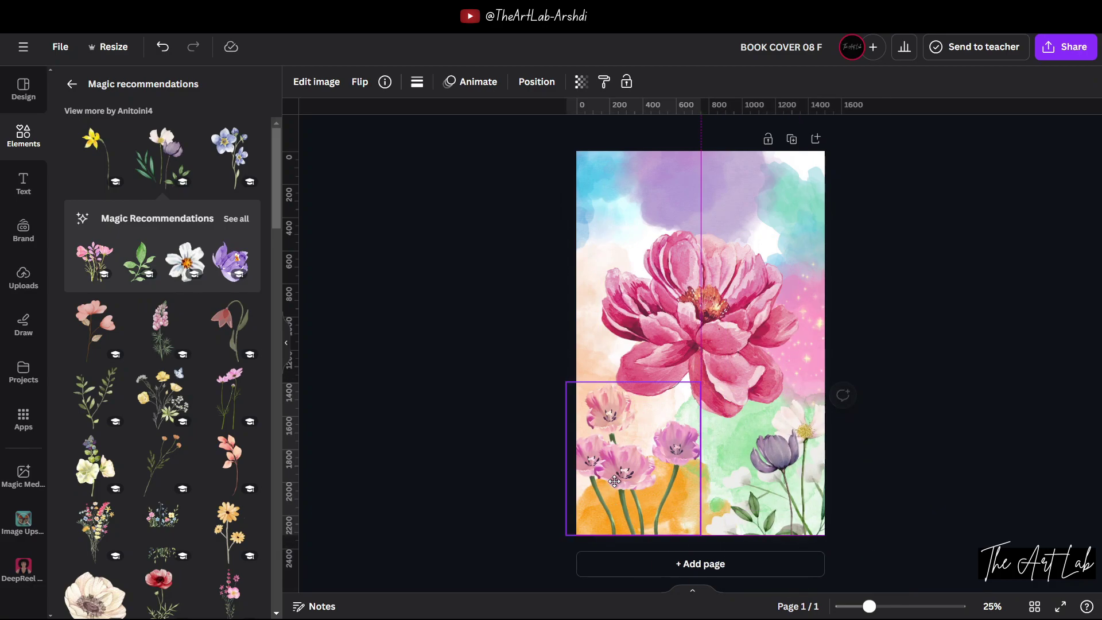
Shift the pink tulip cluster further toward the page's left edge and slightly shrink the large central peony.
{"action": "left_click", "coordinate": [632, 459]}
{"action": "left_click_drag", "start_coordinate": [688, 356], "coordinate": [671, 356]}
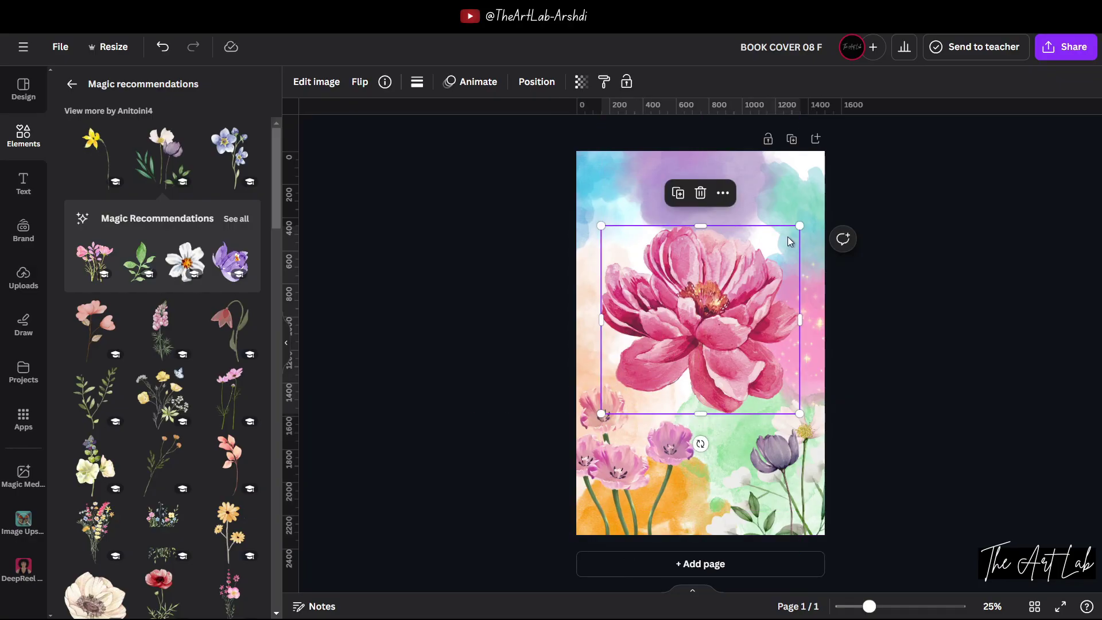
{"action": "left_click_drag", "start_coordinate": [798, 226], "coordinate": [799, 232]}
{"action": "scroll", "coordinate": [159, 347], "scroll_direction": "down", "scroll_amount": 6}
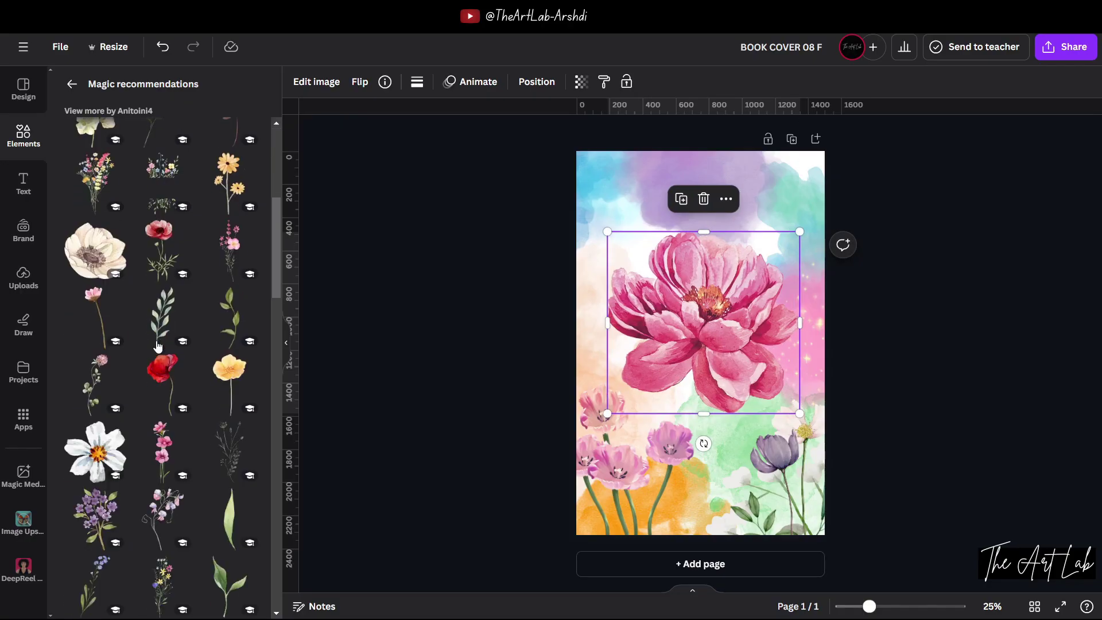
{"action": "scroll", "coordinate": [159, 347], "scroll_direction": "down", "scroll_amount": 3}
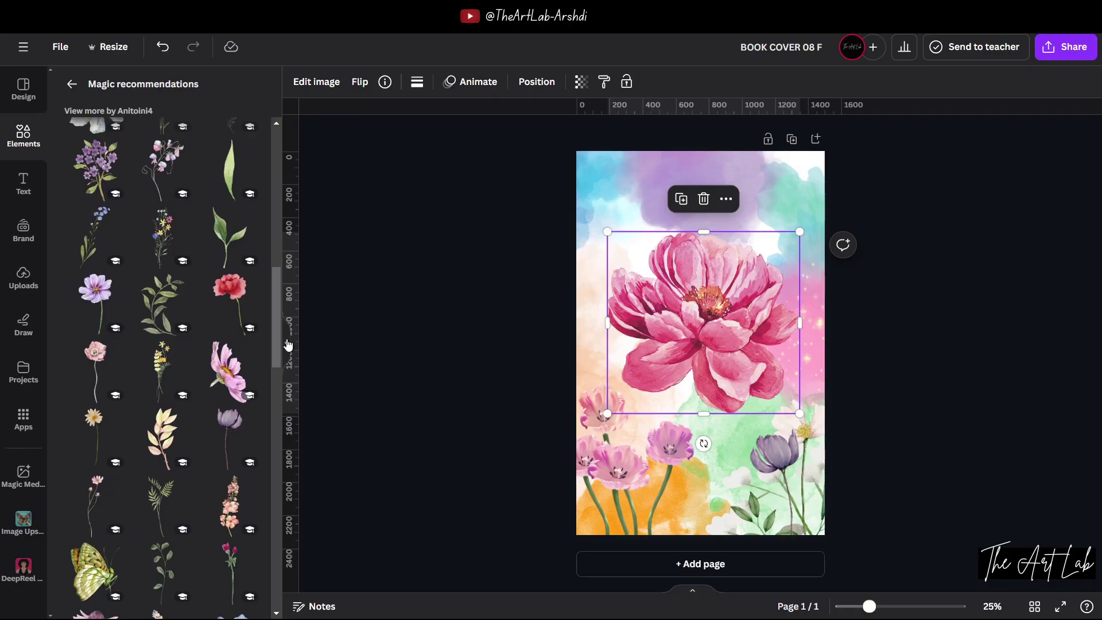
{"action": "left_click", "coordinate": [315, 330]}
Add a heading reading VIEW to the cover page.
{"action": "left_click", "coordinate": [23, 182]}
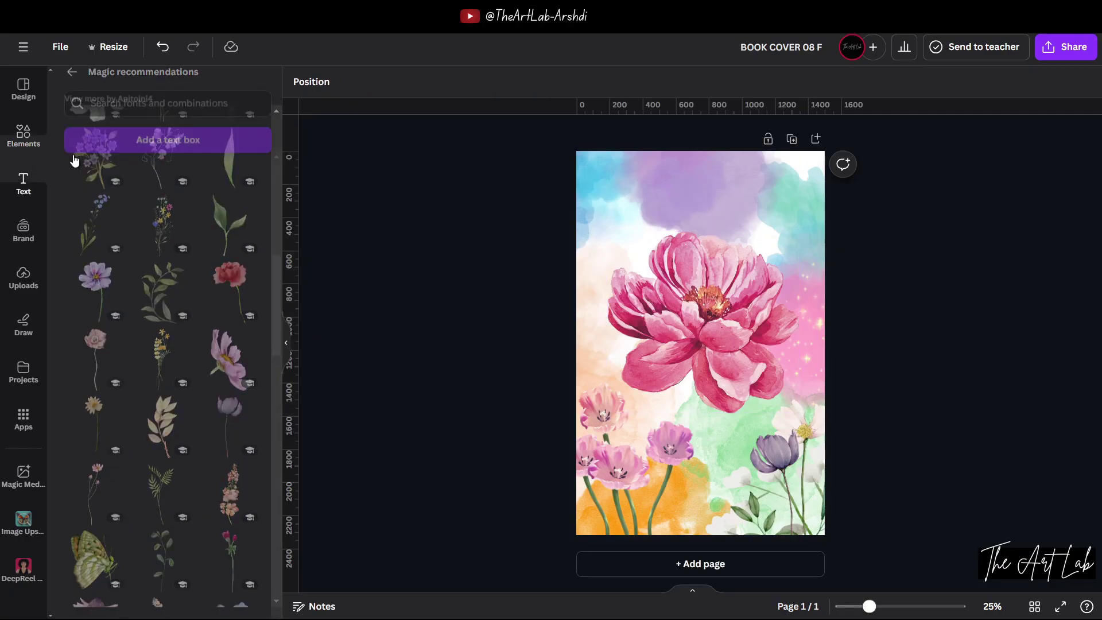
{"action": "left_click", "coordinate": [163, 221]}
{"action": "type", "text": "V"}
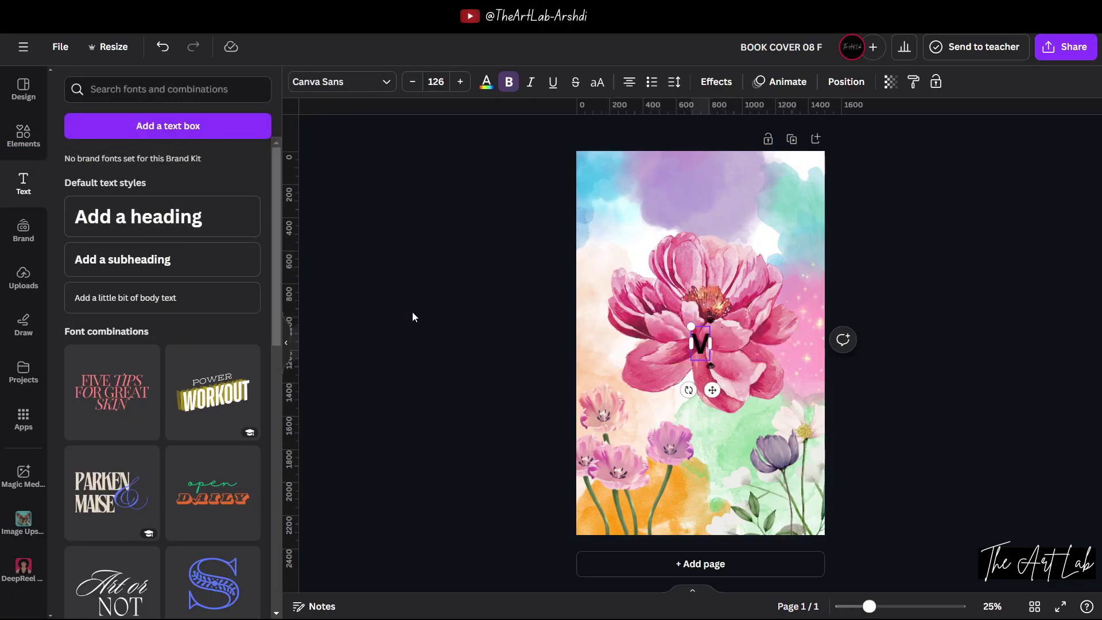
{"action": "type", "text": "IEW"}
Search the fonts for WATER and set the VIEW heading in Waterlily.
{"action": "left_click", "coordinate": [313, 85]}
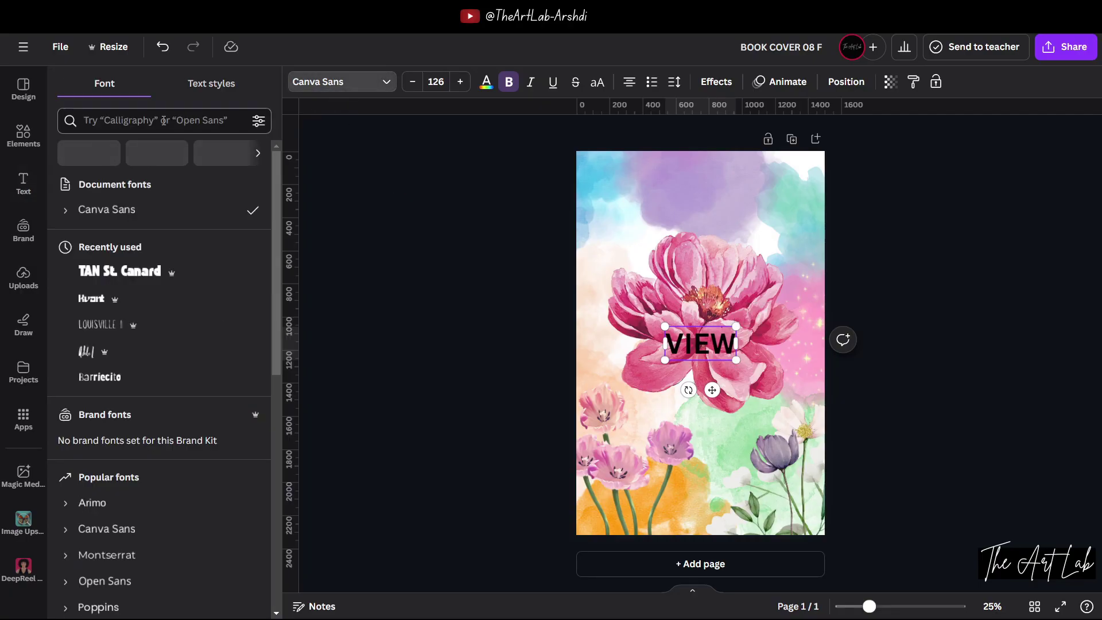
{"action": "left_click", "coordinate": [164, 120]}
{"action": "type", "text": "WATER"}
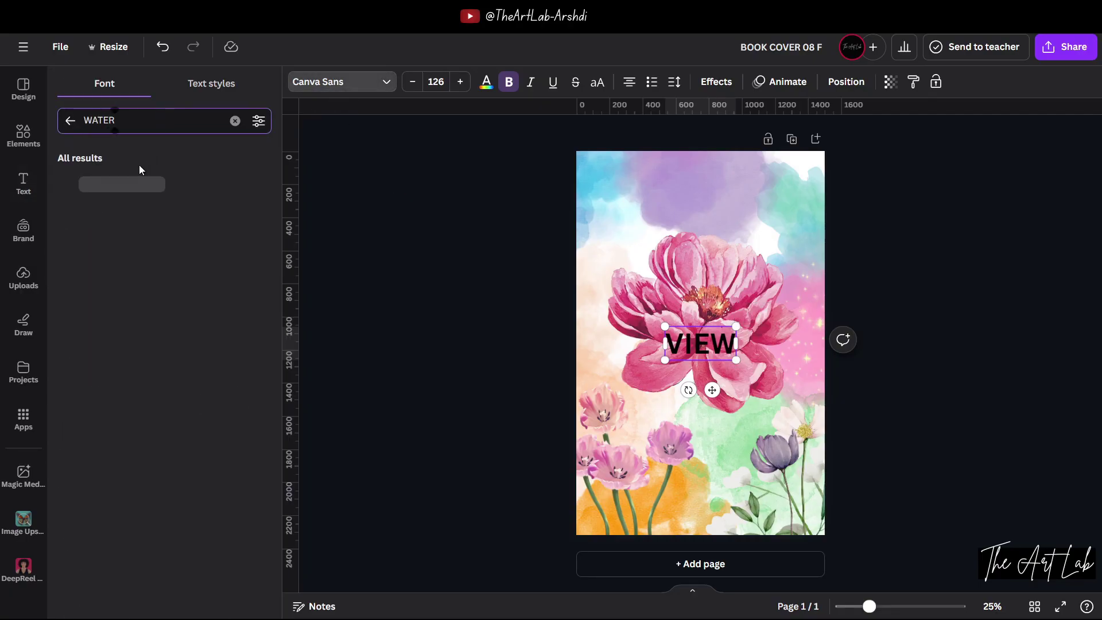
{"action": "left_click", "coordinate": [117, 185]}
Move the VIEW title above the large peony and enlarge it to font size 236.
{"action": "left_click_drag", "start_coordinate": [712, 390], "coordinate": [743, 222]}
{"action": "left_click_drag", "start_coordinate": [654, 221], "coordinate": [646, 227]}
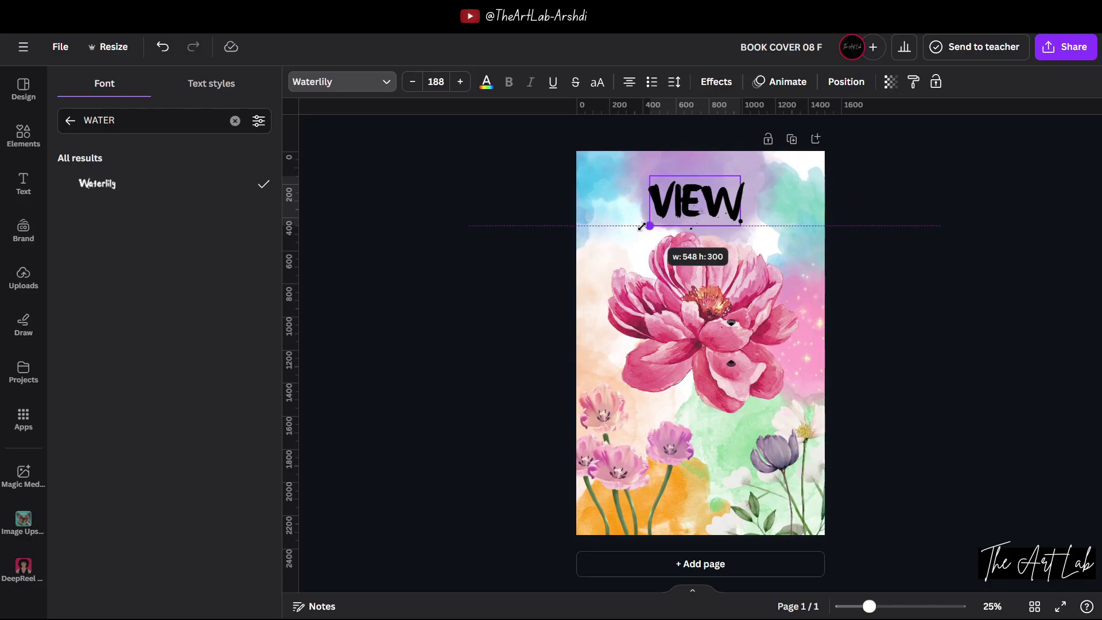
{"action": "left_click", "coordinate": [713, 204]}
{"action": "mouse_move", "coordinate": [713, 204]}
{"action": "left_mouse_down"}
{"action": "mouse_move", "coordinate": [714, 192]}
{"action": "mouse_move", "coordinate": [735, 221]}
{"action": "mouse_move", "coordinate": [716, 222]}
{"action": "mouse_move", "coordinate": [739, 235]}
{"action": "mouse_move", "coordinate": [713, 210]}
{"action": "mouse_move", "coordinate": [722, 210]}
{"action": "left_mouse_up"}
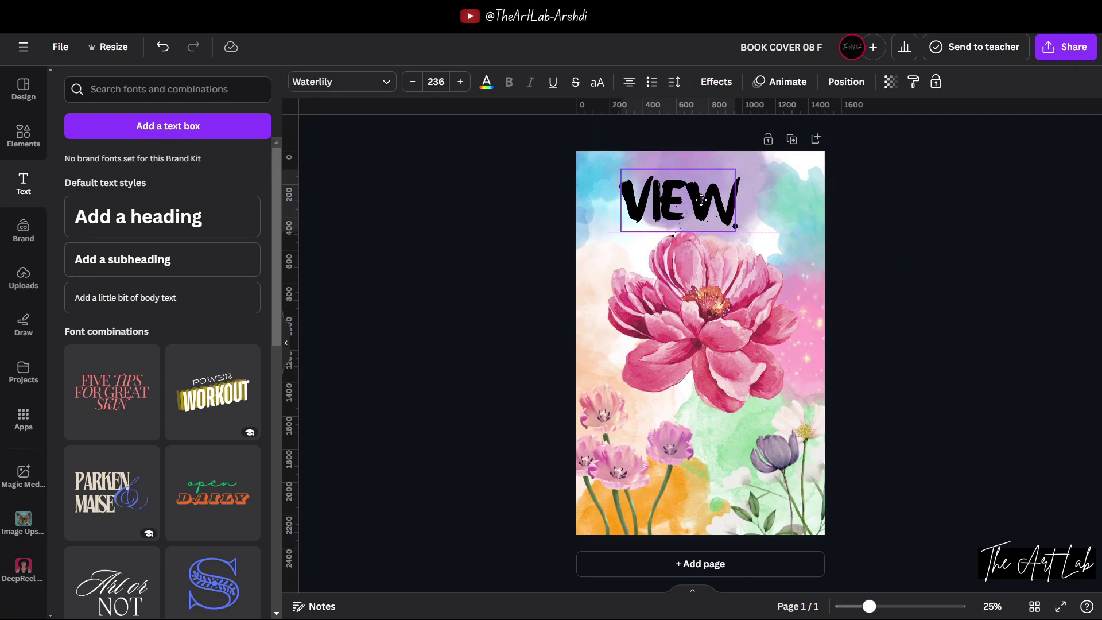
{"action": "left_click", "coordinate": [920, 283]}
Duplicate the VIEW title into the lower part of the page and replace its text with DESIGNED BY and the designer's name.
{"action": "left_click", "coordinate": [699, 200]}
{"action": "left_click", "coordinate": [655, 136]}
{"action": "left_click_drag", "start_coordinate": [673, 205], "coordinate": [699, 437]}
{"action": "double_click", "coordinate": [698, 436]}
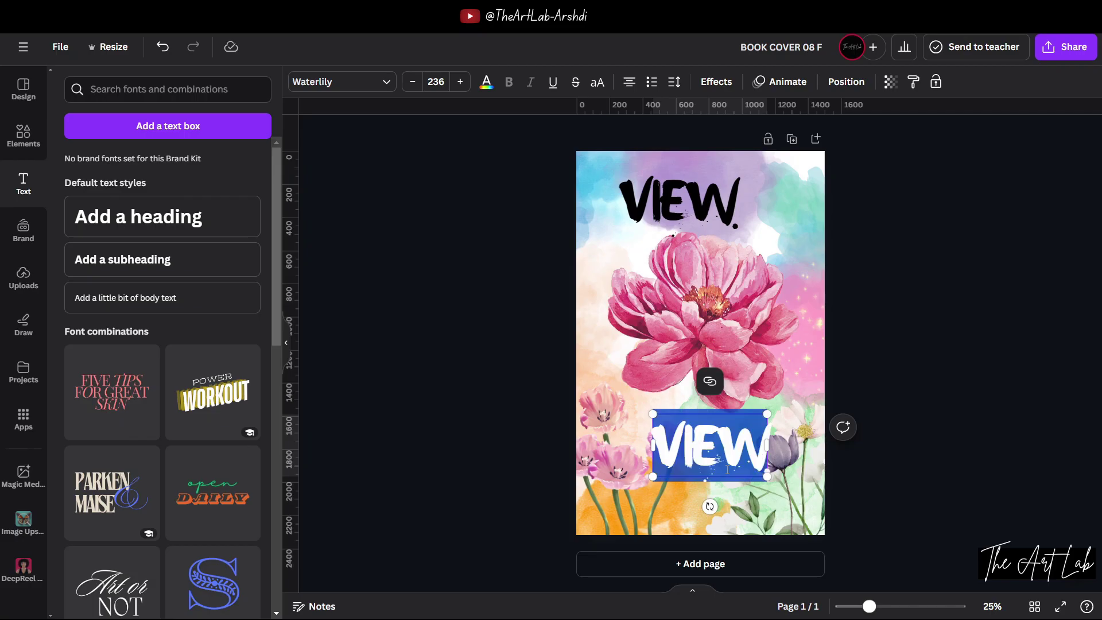
{"action": "type", "text": "DESIGNED BY"}
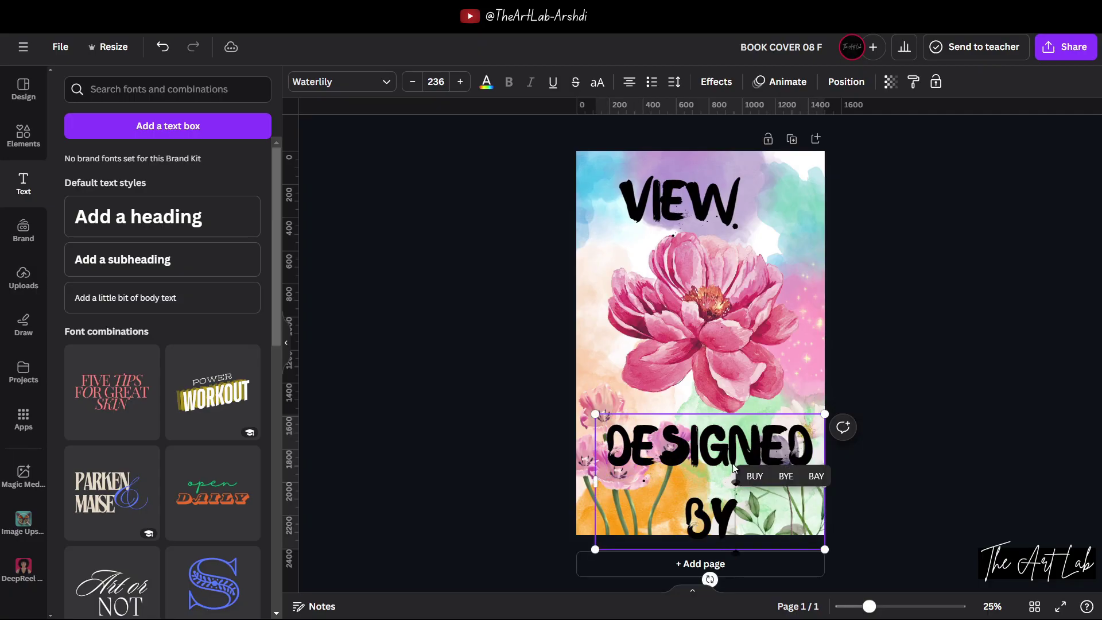
{"action": "key", "text": "Return"}
{"action": "type", "text": "ARSHAD"}
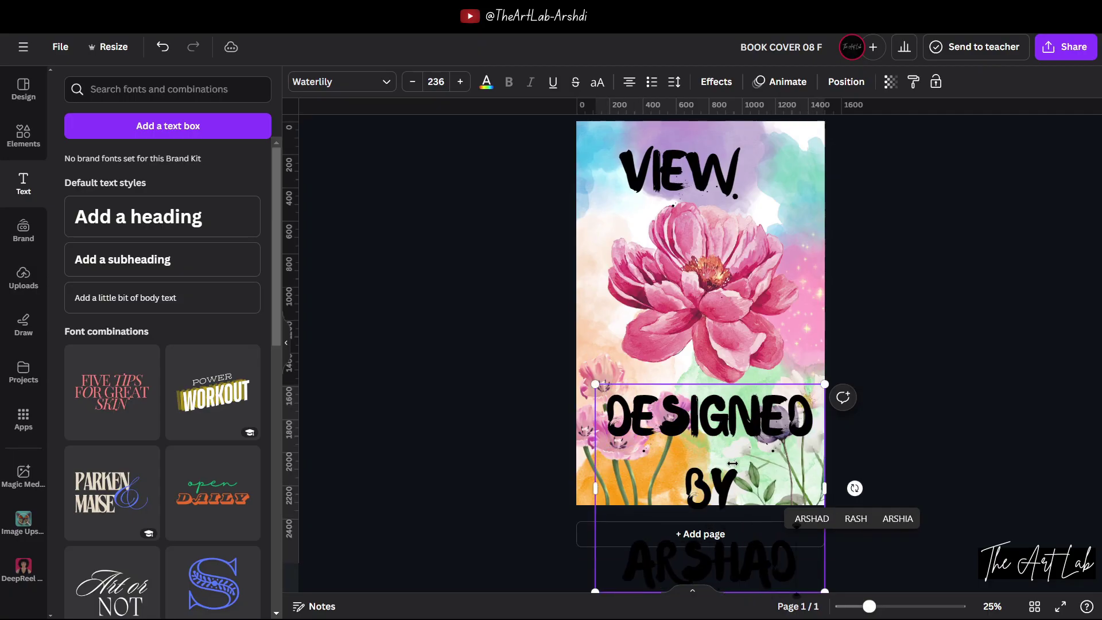
Shrink the designer credit to font size 45.1, arrange it in two lines and centre it near the page's bottom edge.
{"action": "left_click_drag", "start_coordinate": [824, 591], "coordinate": [663, 445]}
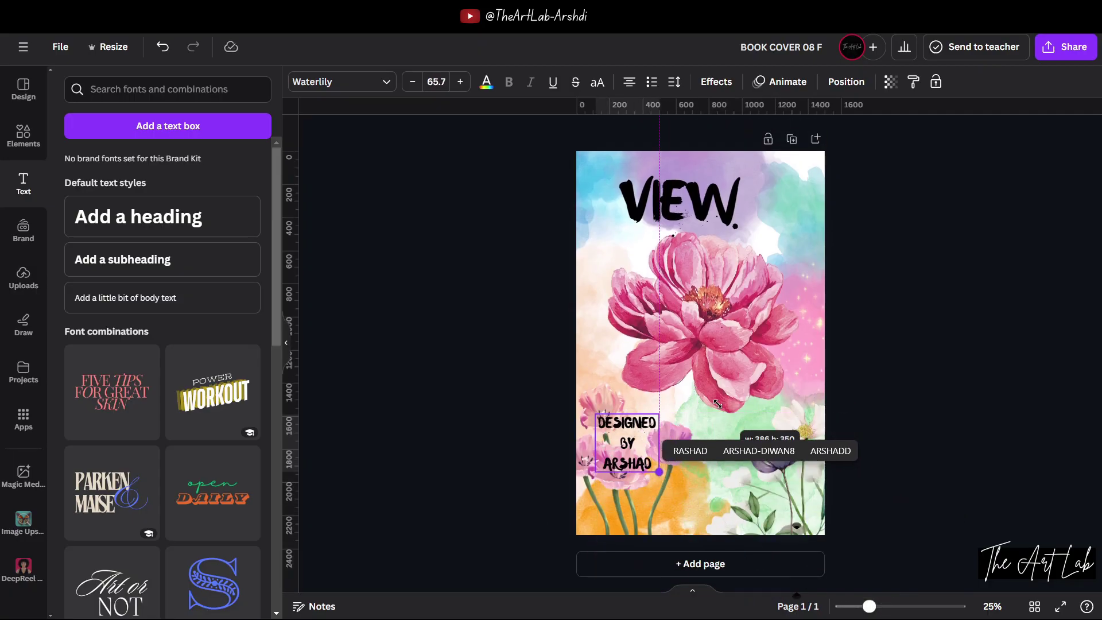
{"action": "key", "text": "Escape"}
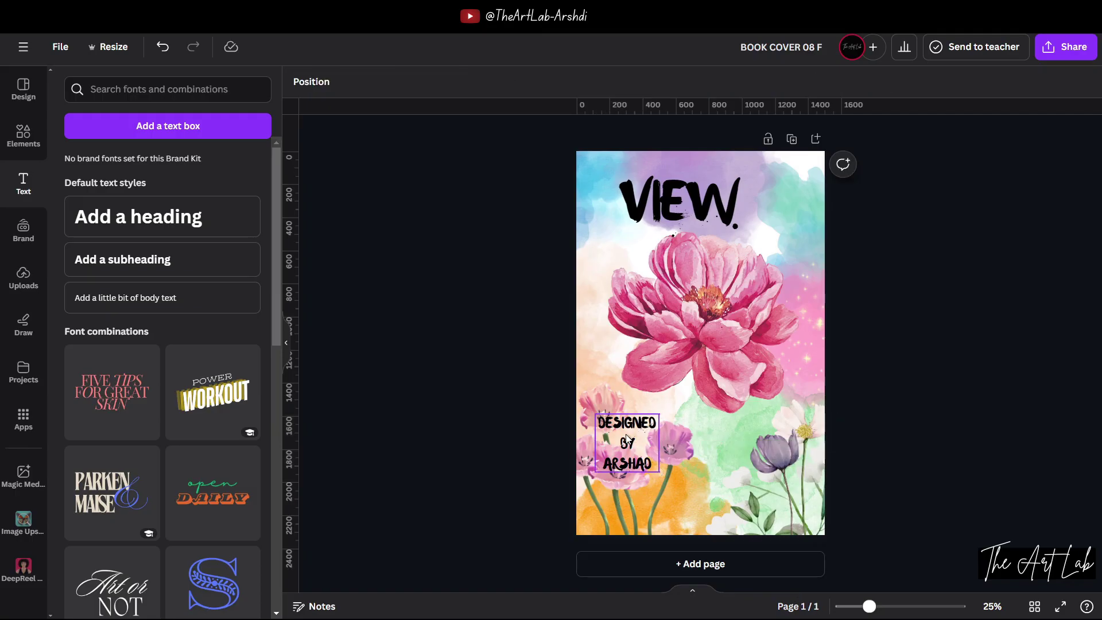
{"action": "left_click_drag", "start_coordinate": [660, 446], "coordinate": [715, 532]}
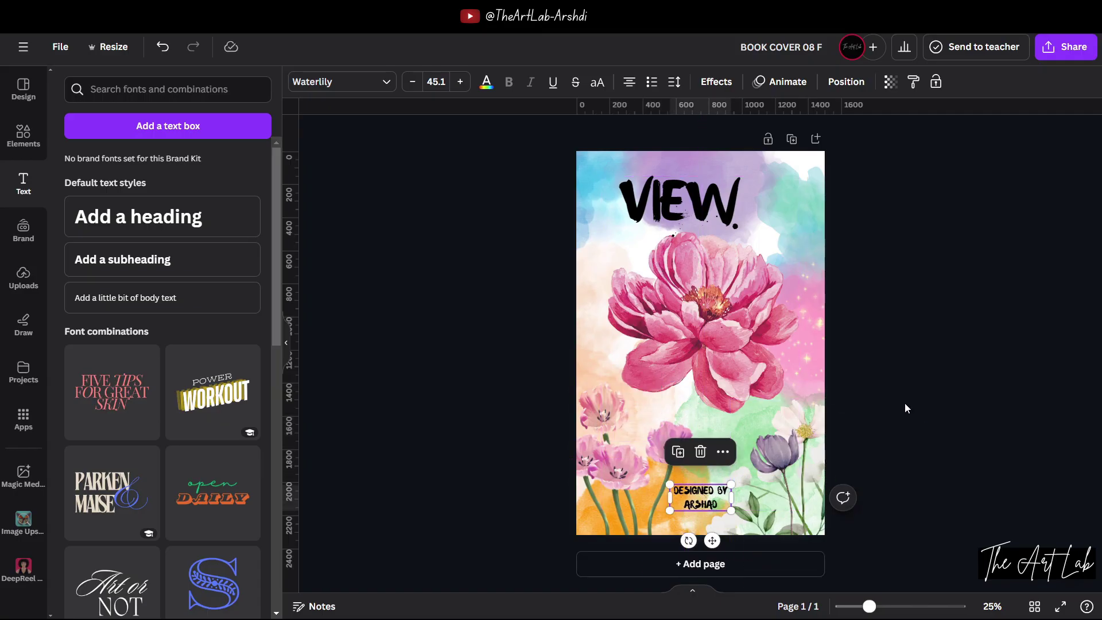
Group all watercolor splash and flower layers of the front cover, leaving out the VIEW title and the designer credit.
{"action": "left_click", "coordinate": [930, 396]}
{"action": "scroll", "coordinate": [930, 396], "scroll_direction": "down", "scroll_amount": 3}
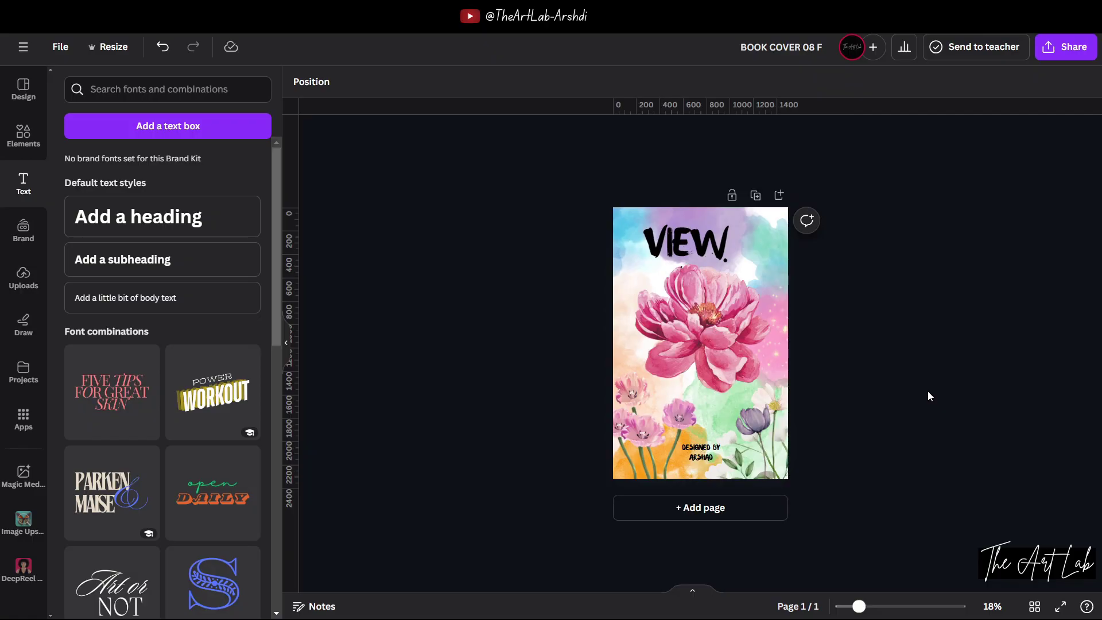
{"action": "left_click", "coordinate": [295, 92]}
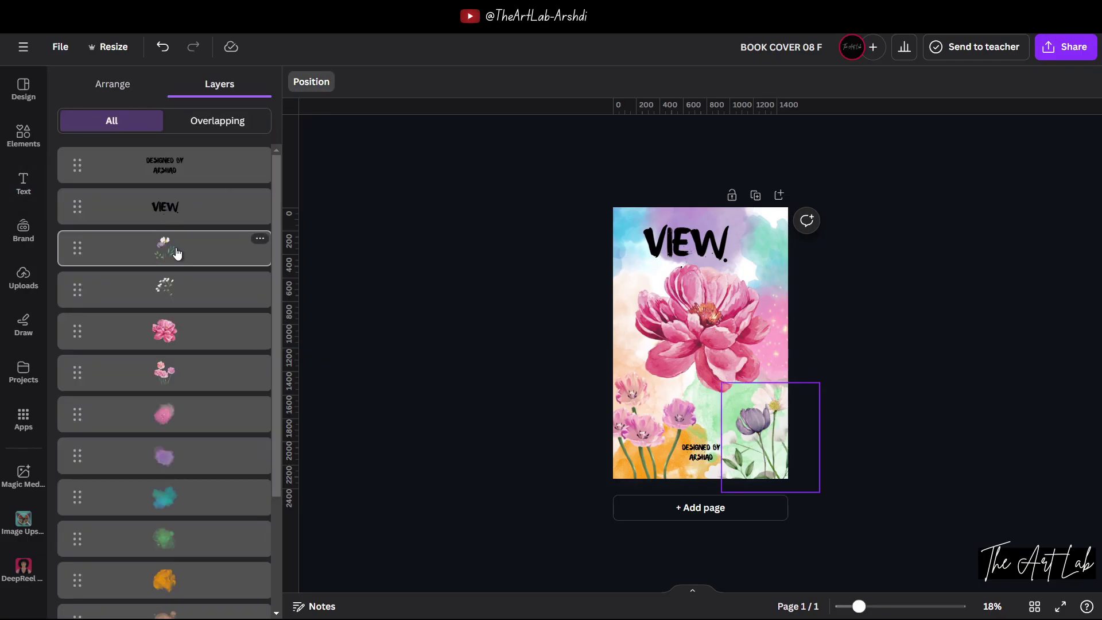
{"action": "key", "text": "ctrl+a"}
{"action": "left_click", "coordinate": [182, 213], "text": "shift"}
{"action": "left_click", "coordinate": [184, 171], "text": "shift"}
{"action": "left_click", "coordinate": [680, 179]}
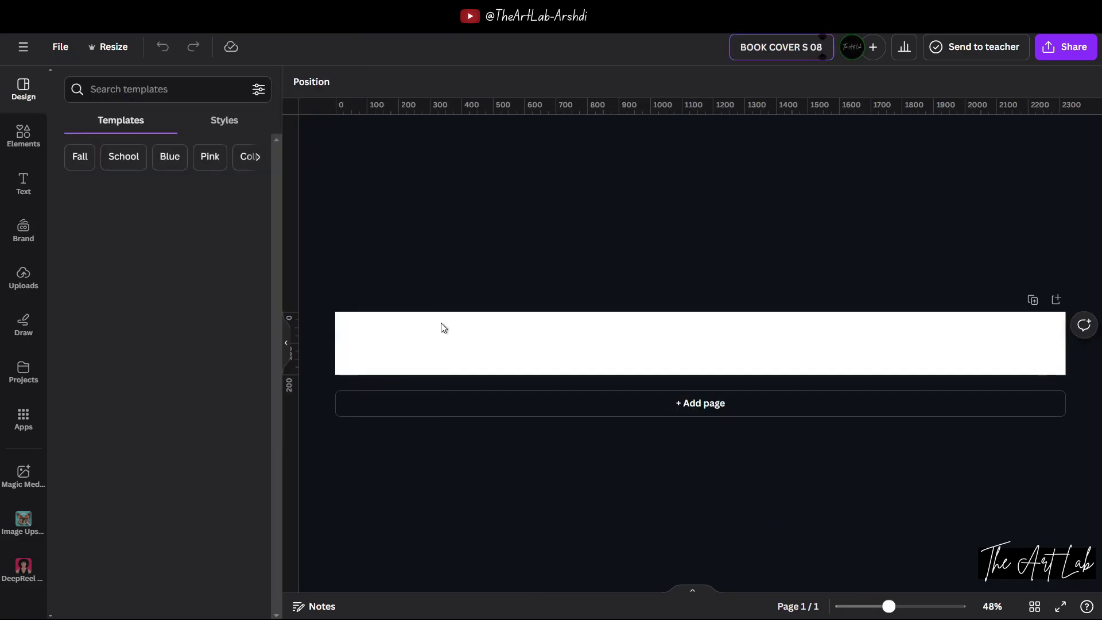
Paste the grouped artwork onto the blank page of the BOOK COVER S 08 spine design and rotate it a quarter turn counter-clockwise.
{"action": "left_click", "coordinate": [444, 328]}
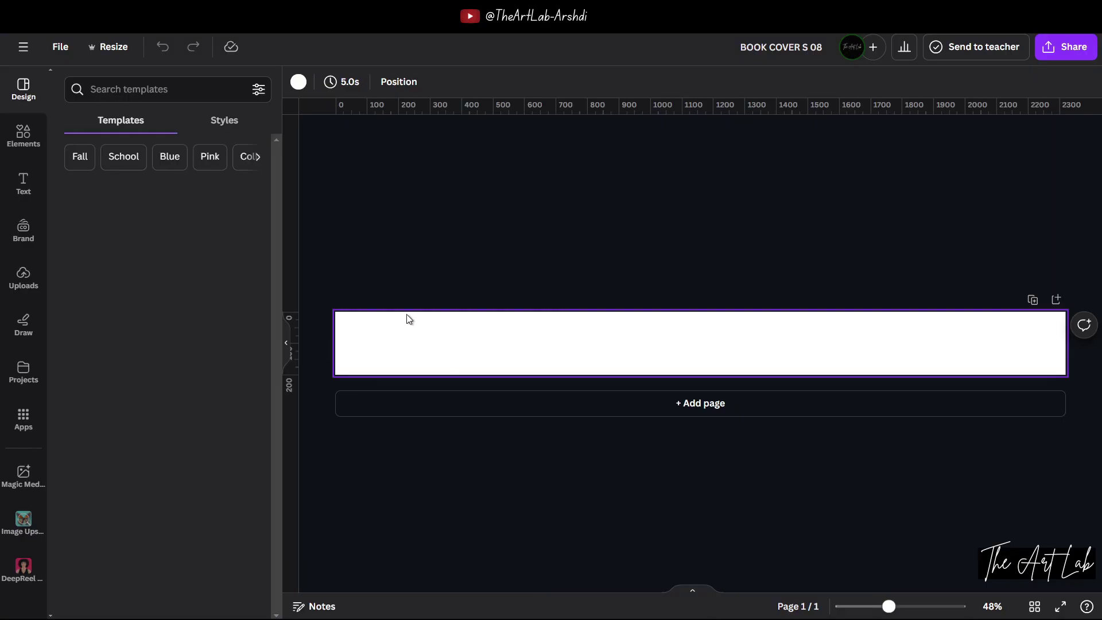
{"action": "key", "text": "ctrl+v"}
{"action": "left_click_drag", "start_coordinate": [359, 404], "coordinate": [462, 343]}
{"action": "left_click", "coordinate": [378, 346]}
Enlarge the rotated artwork past the spine's width and shift it so the peony and watercolor splashes fill the strip.
{"action": "left_click_drag", "start_coordinate": [400, 366], "coordinate": [970, 529]}
{"action": "scroll", "coordinate": [859, 422], "scroll_direction": "down", "scroll_amount": 5}
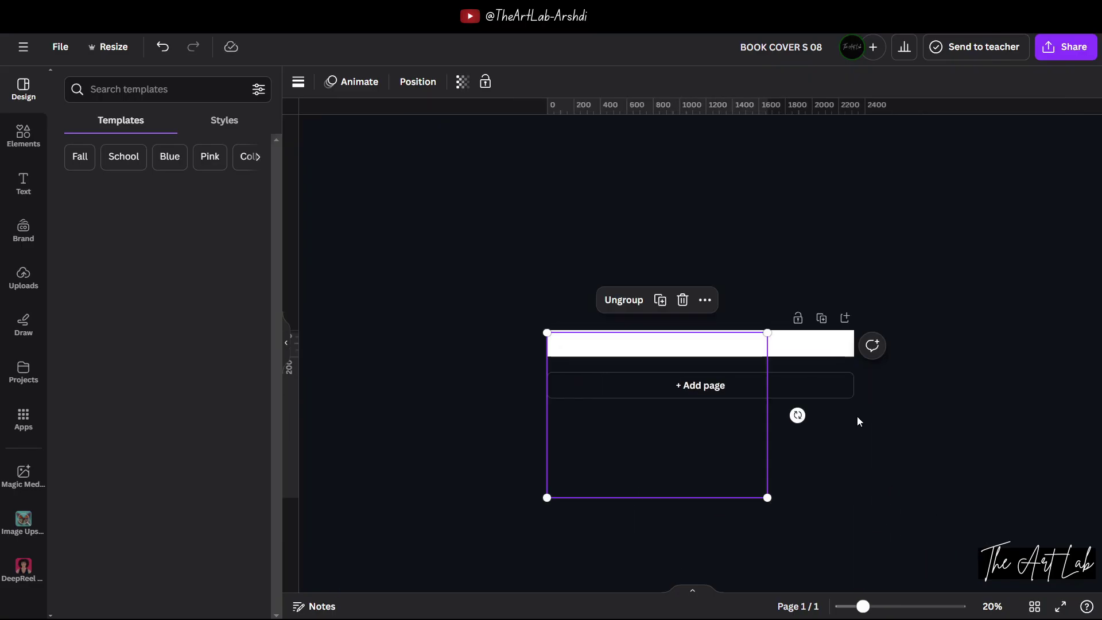
{"action": "left_click_drag", "start_coordinate": [767, 331], "coordinate": [860, 310]}
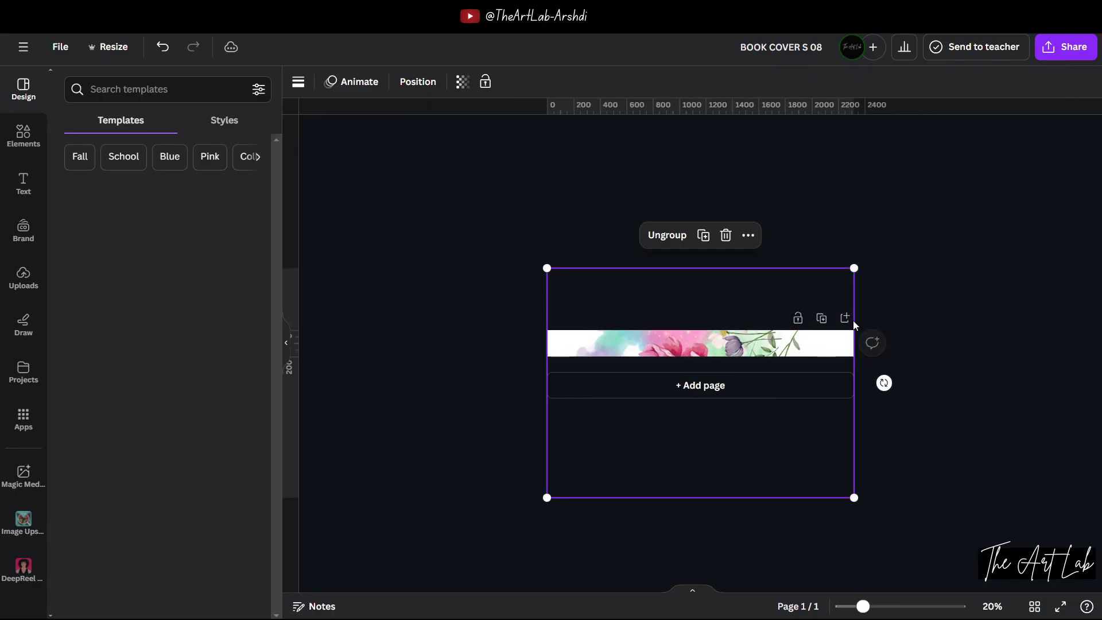
{"action": "mouse_move", "coordinate": [734, 392]}
{"action": "left_mouse_down"}
{"action": "mouse_move", "coordinate": [735, 362]}
{"action": "mouse_move", "coordinate": [738, 396]}
{"action": "left_mouse_up"}
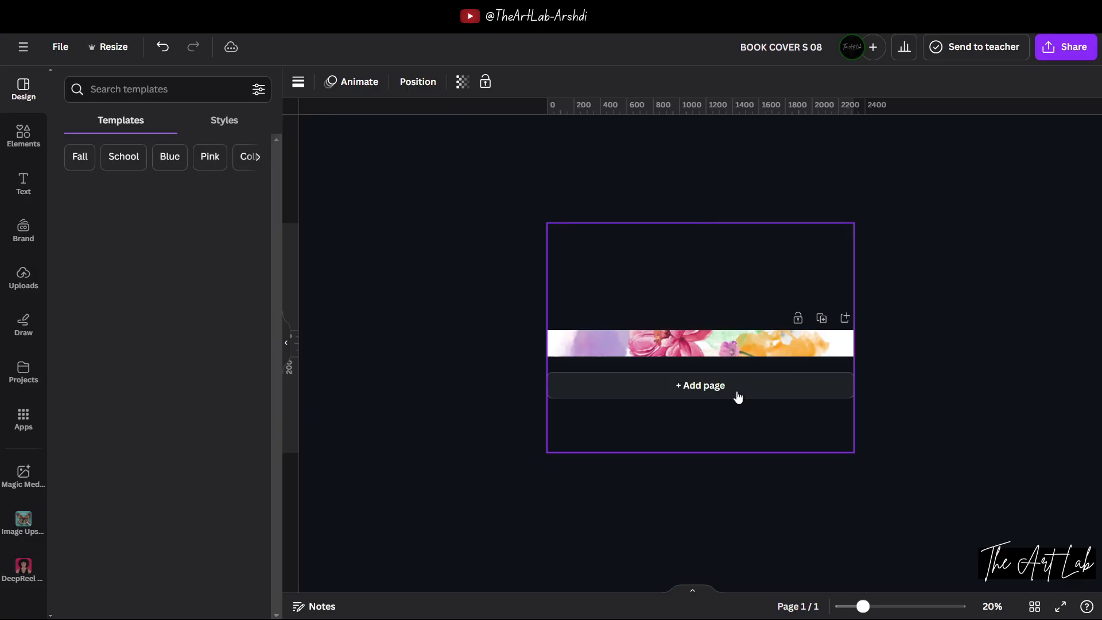
{"action": "left_click_drag", "start_coordinate": [854, 451], "coordinate": [876, 470]}
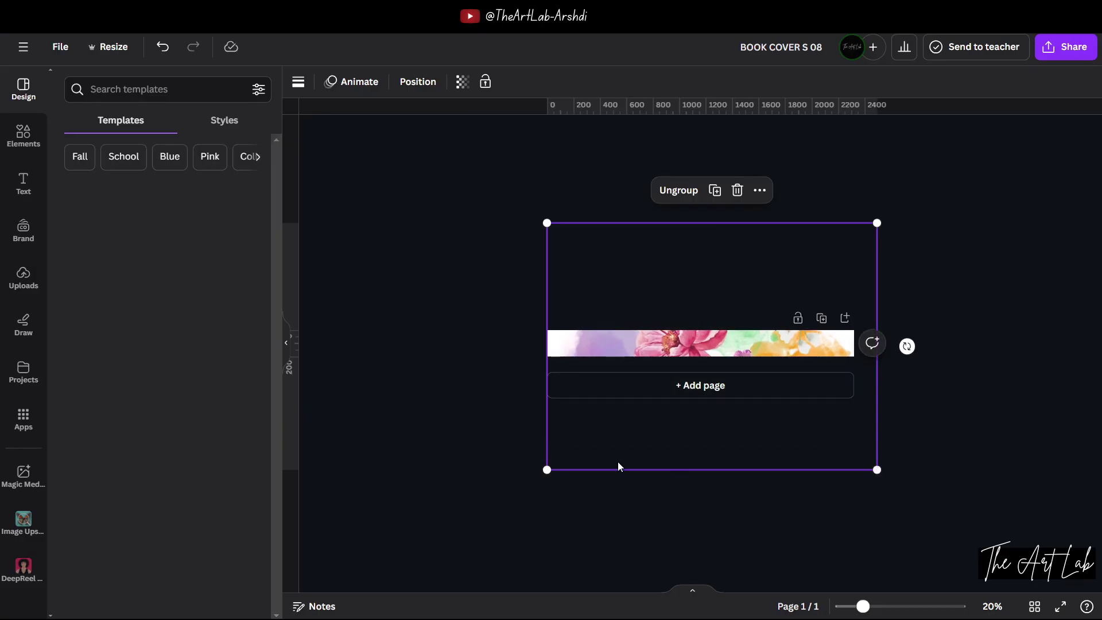
{"action": "left_click_drag", "start_coordinate": [547, 470], "coordinate": [522, 487]}
{"action": "left_click_drag", "start_coordinate": [864, 452], "coordinate": [862, 432]}
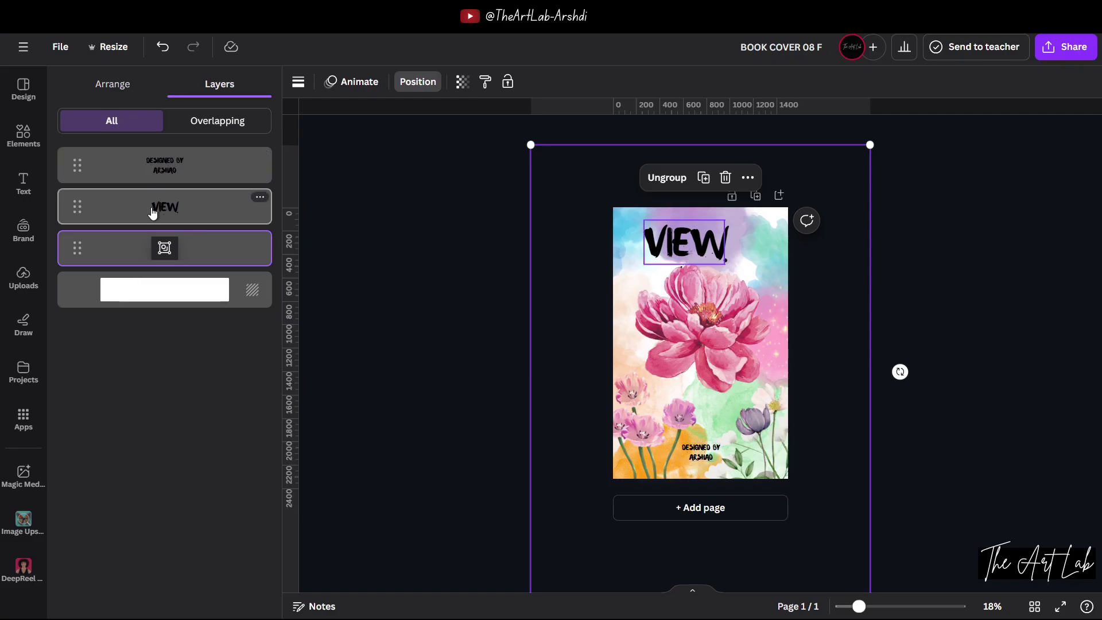
Copy the VIEW title from the front cover to the spine, rotate it vertically, shrink it to font size 54.8 and place it on the purple splash.
{"action": "left_click", "coordinate": [152, 212]}
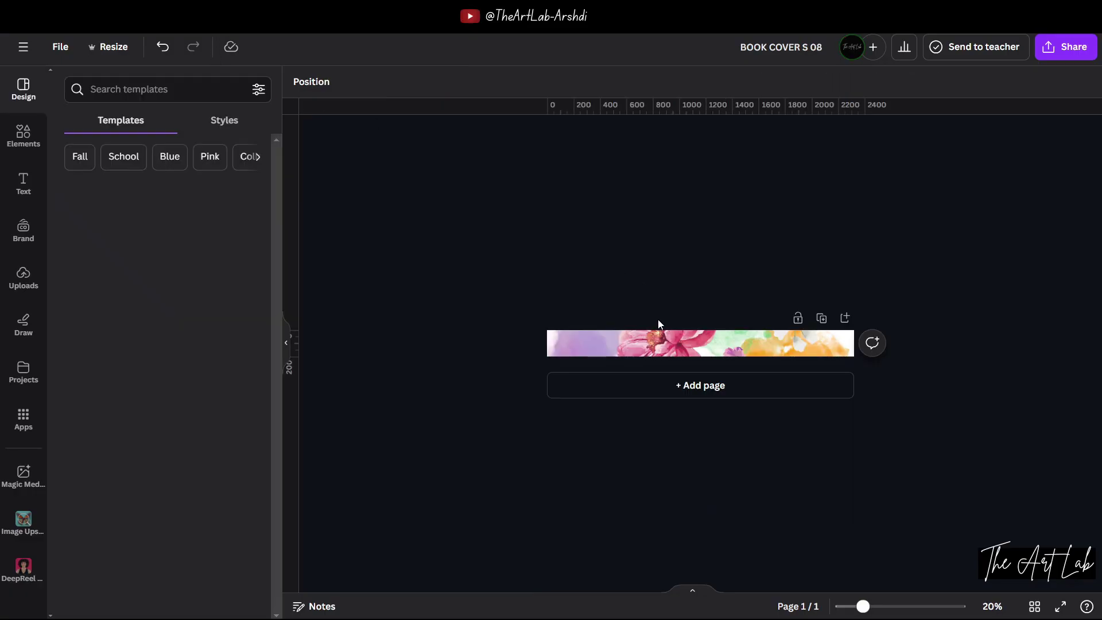
{"action": "left_click", "coordinate": [603, 346]}
{"action": "left_click", "coordinate": [591, 338]}
{"action": "scroll", "coordinate": [554, 346], "scroll_direction": "up", "scroll_amount": 5}
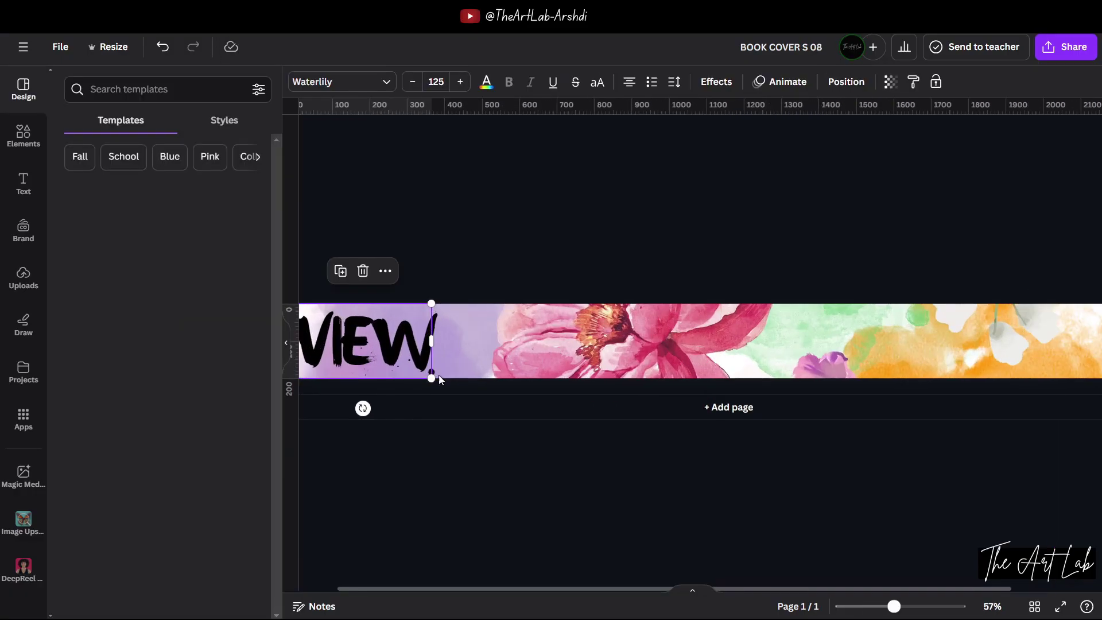
{"action": "scroll", "coordinate": [345, 394], "scroll_direction": "down", "scroll_amount": 3}
{"action": "left_click_drag", "start_coordinate": [441, 398], "coordinate": [500, 344]}
{"action": "left_click_drag", "start_coordinate": [416, 294], "coordinate": [430, 321]}
{"action": "left_click_drag", "start_coordinate": [471, 394], "coordinate": [444, 345]}
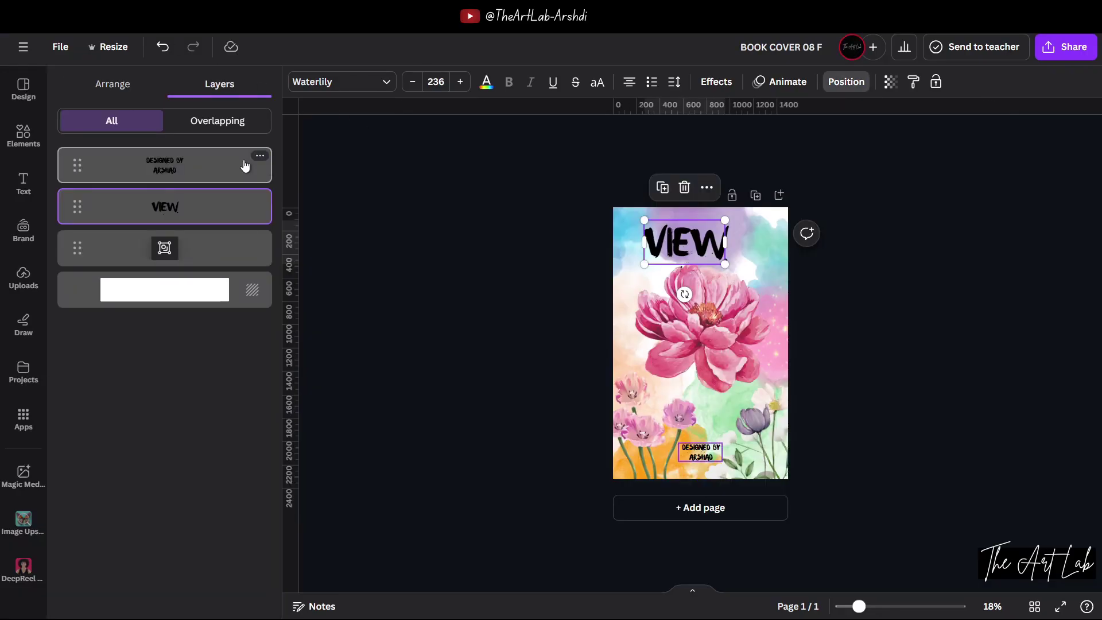
Copy the designer credit to the spine, rotate it vertically, shrink it to font size 19.5 and place it at the end opposite VIEW.
{"action": "left_click", "coordinate": [245, 166]}
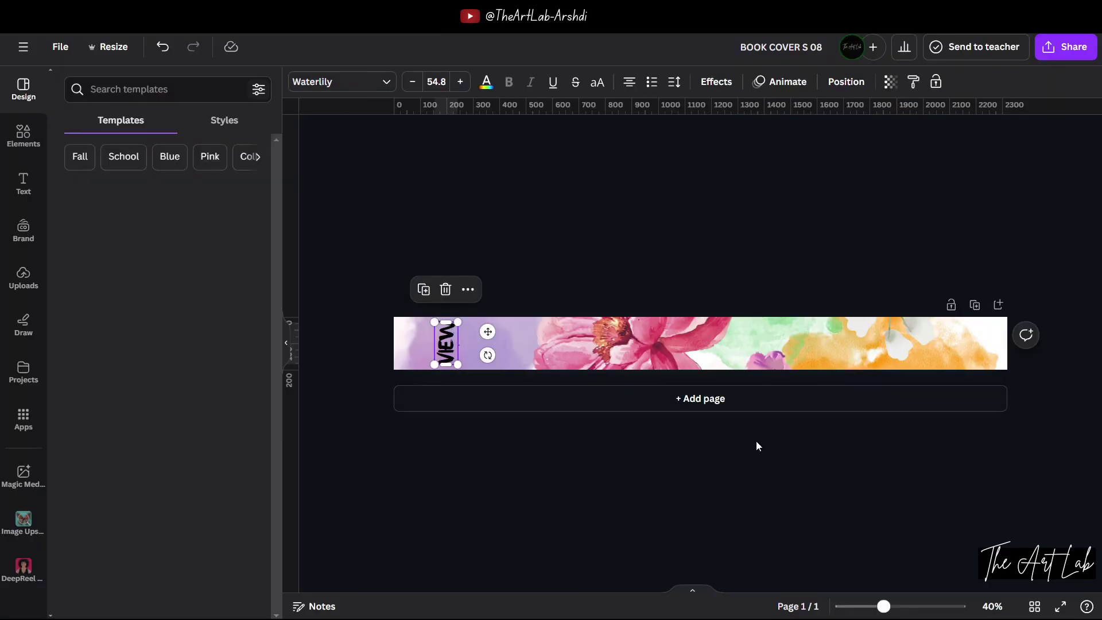
{"action": "left_click", "coordinate": [849, 340]}
{"action": "key", "text": "ctrl+v"}
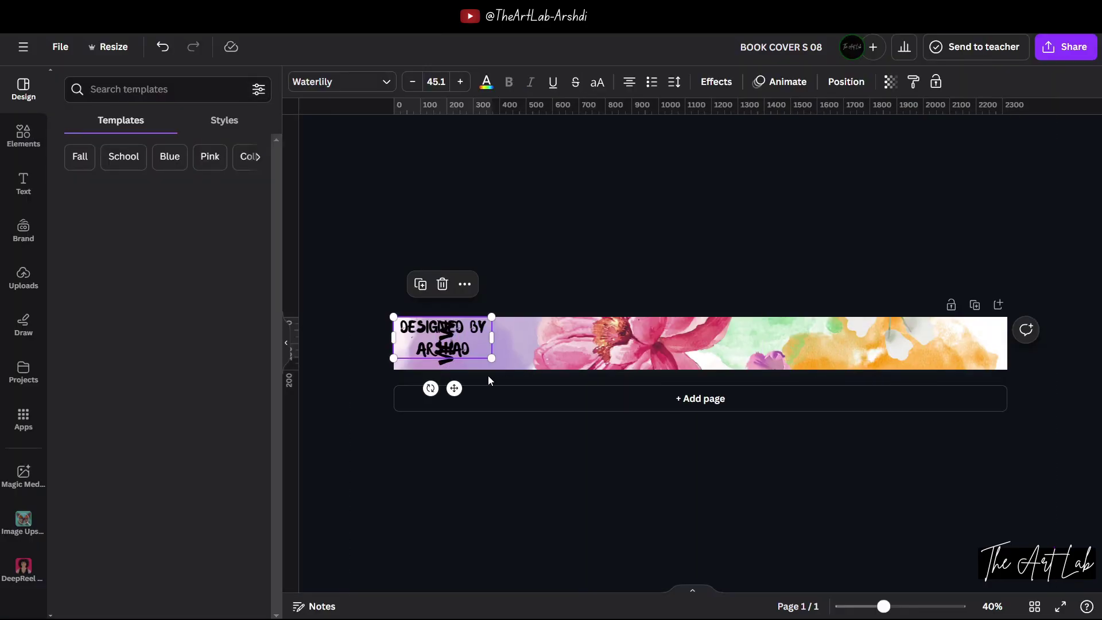
{"action": "left_click_drag", "start_coordinate": [431, 388], "coordinate": [519, 349]}
{"action": "left_click_drag", "start_coordinate": [466, 289], "coordinate": [453, 327]}
{"action": "left_click_drag", "start_coordinate": [452, 387], "coordinate": [1024, 332]}
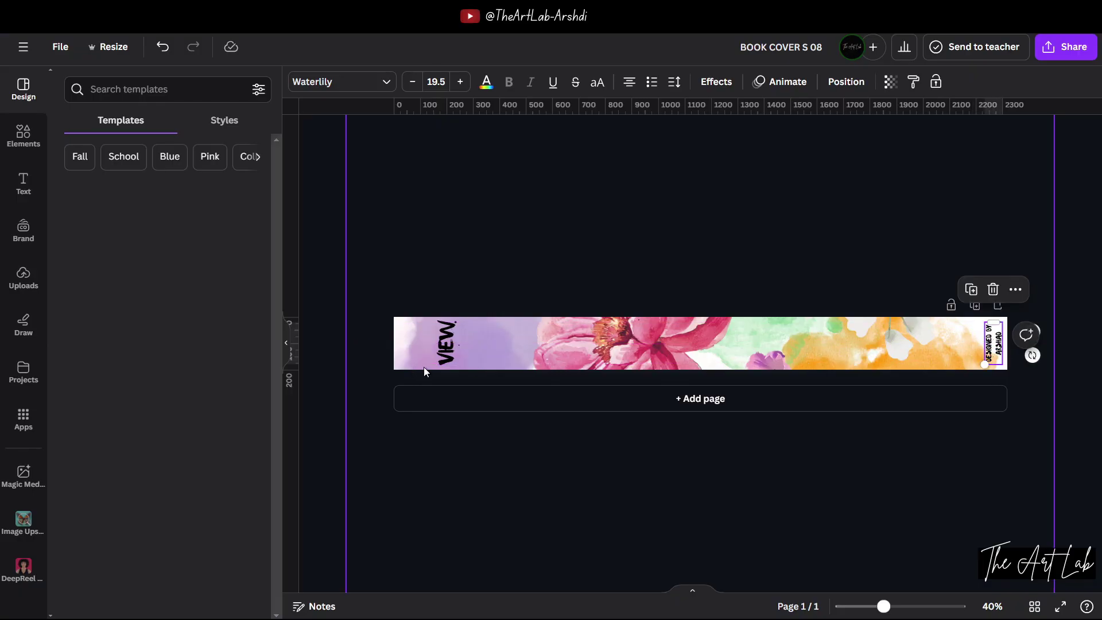
Nudge the spine's VIEW title closer to its end of the strip and the designer credit slightly inward.
{"action": "left_click", "coordinate": [452, 346]}
{"action": "left_click", "coordinate": [544, 223]}
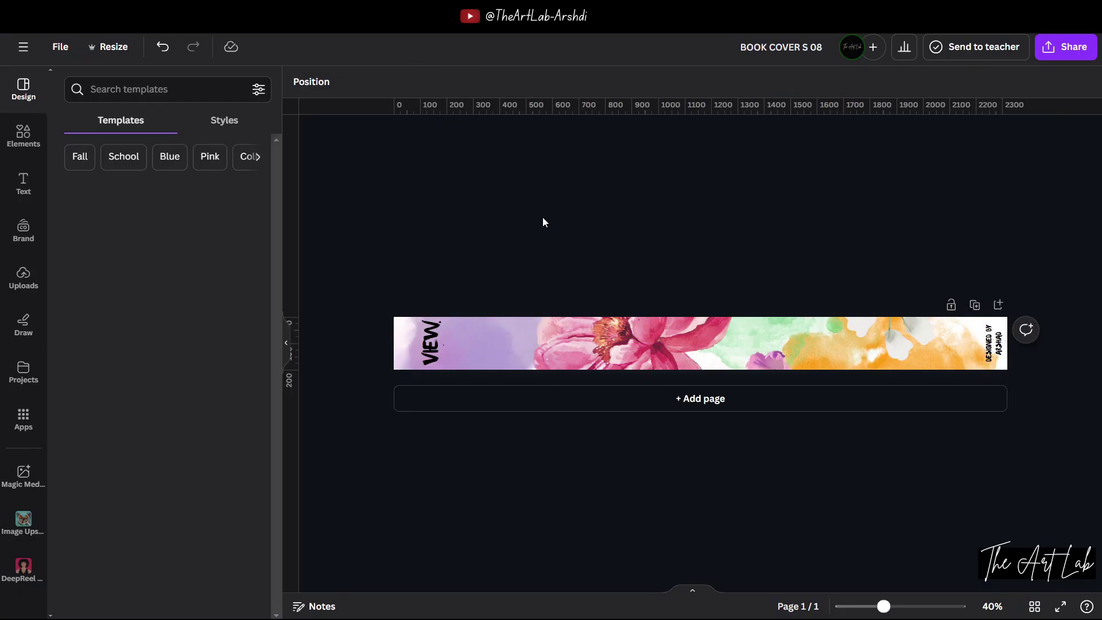
{"action": "left_click", "coordinate": [988, 339]}
{"action": "left_click_drag", "start_coordinate": [985, 333], "coordinate": [977, 332]}
{"action": "left_click", "coordinate": [804, 229]}
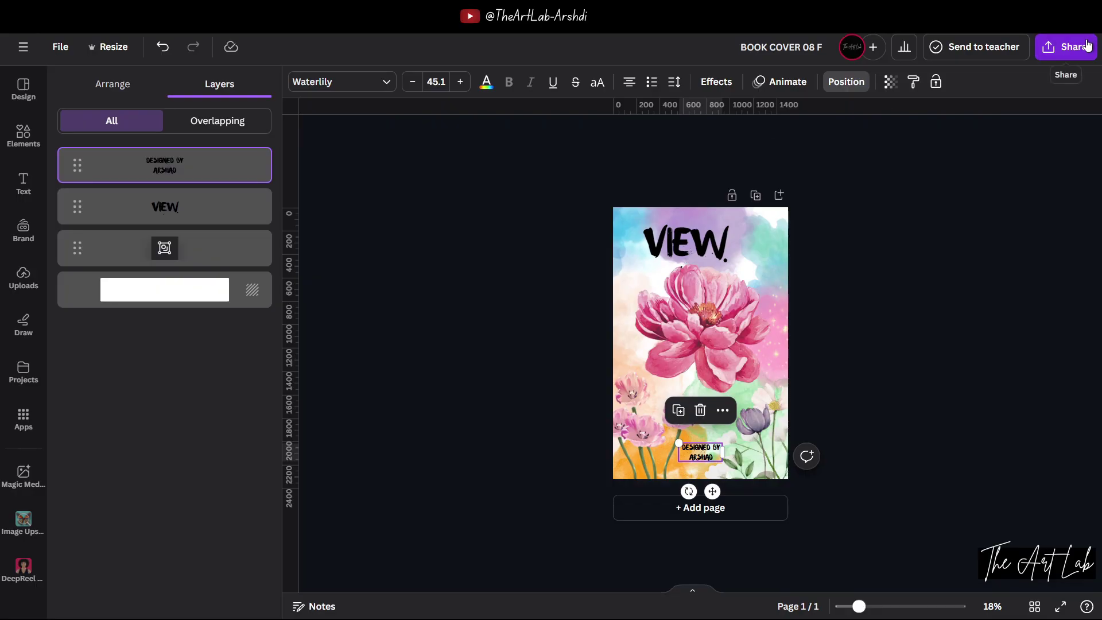
Download the front cover design BOOK COVER 08 F as a PNG at size 1.
{"action": "left_click", "coordinate": [1086, 45]}
{"action": "left_click", "coordinate": [879, 327]}
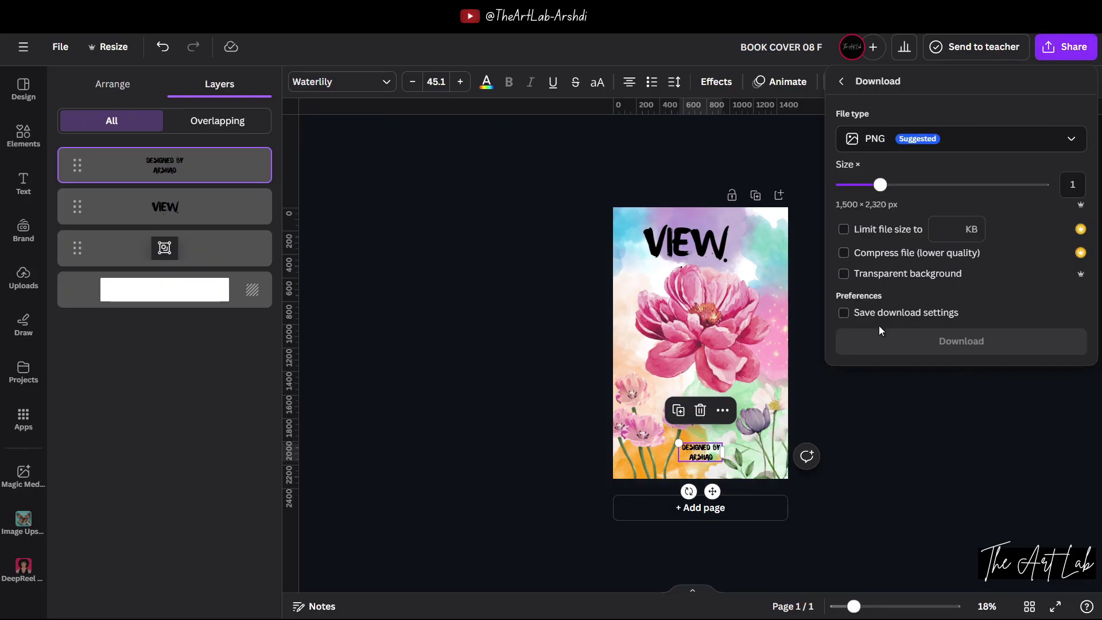
{"action": "left_click", "coordinate": [880, 338]}
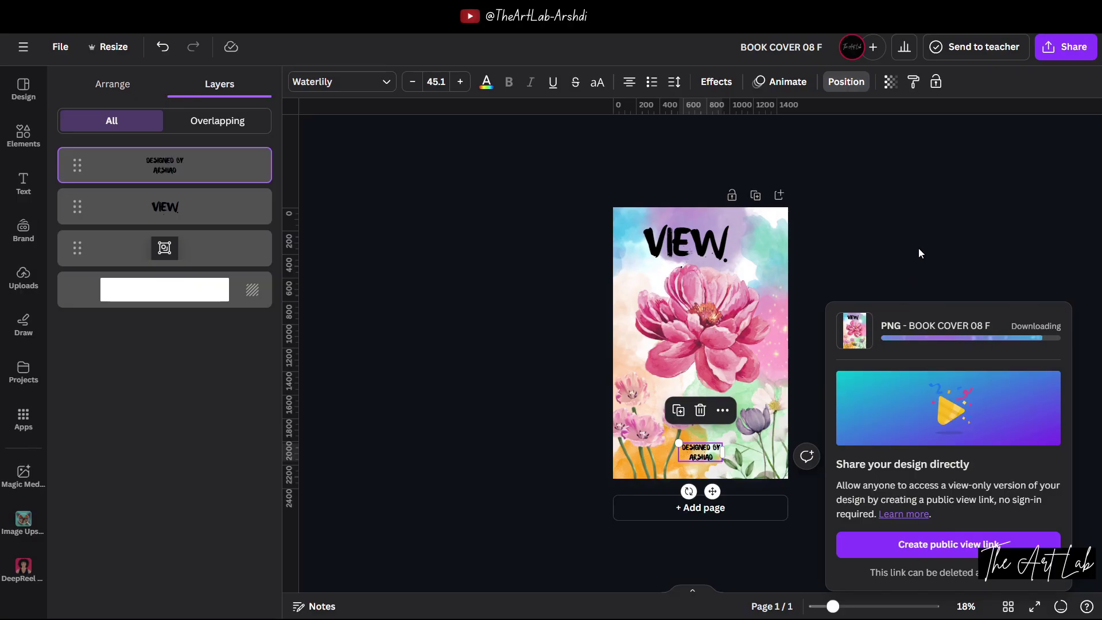
{"action": "key", "text": "Return"}
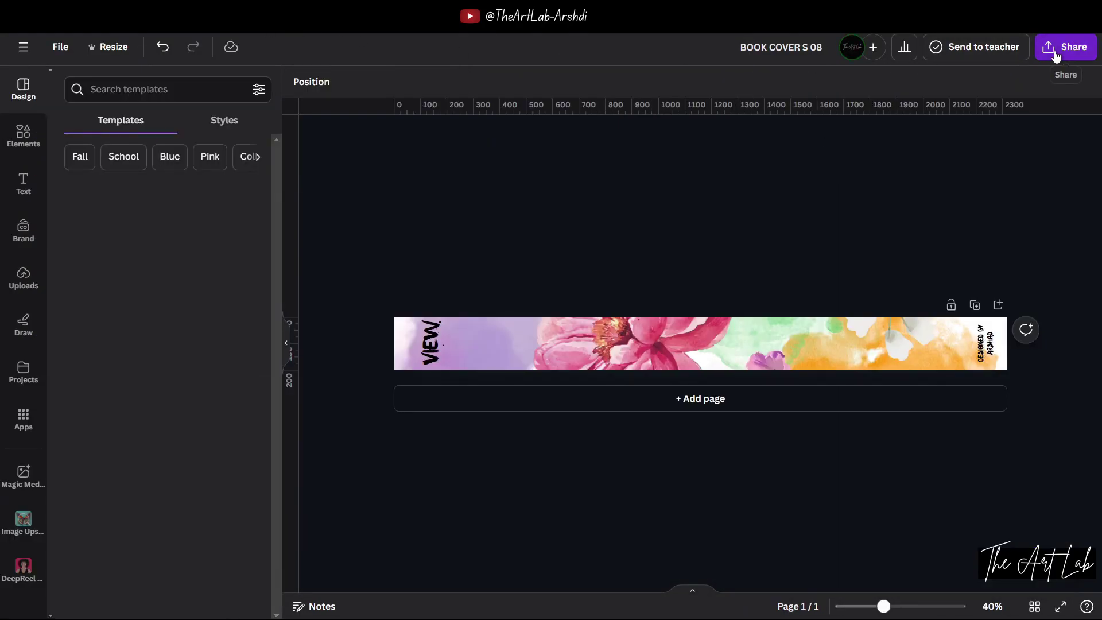
Download the spine design BOOK COVER S 08 as a PNG.
{"action": "left_click", "coordinate": [1066, 47]}
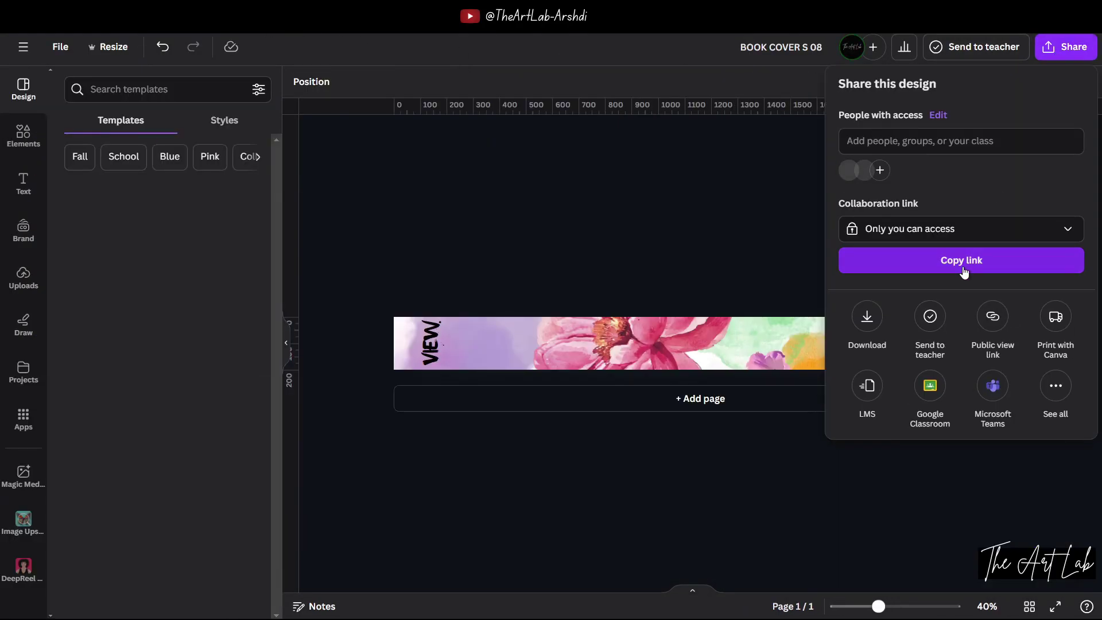
{"action": "left_click", "coordinate": [867, 318]}
{"action": "left_click", "coordinate": [911, 343]}
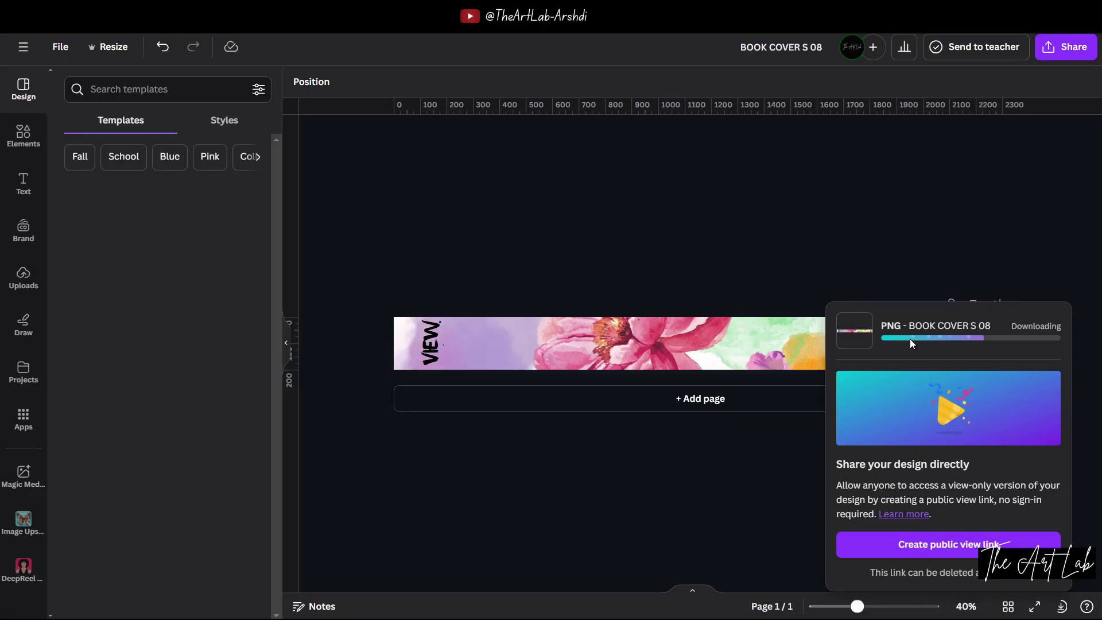
{"action": "key", "text": "Return"}
Switch to the Smartmockups soft cover book mockup, upload BOOK COVER S 08.png as the right spine and flip it horizontally and vertically.
{"action": "left_click", "coordinate": [676, 509]}
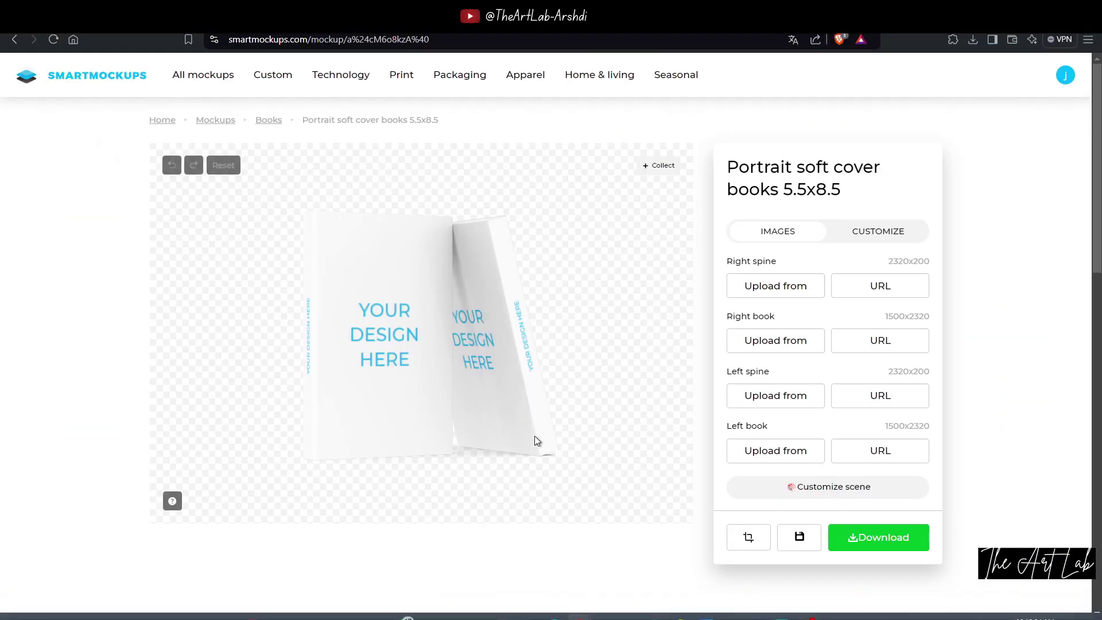
{"action": "left_click", "coordinate": [746, 286]}
{"action": "left_click", "coordinate": [787, 254]}
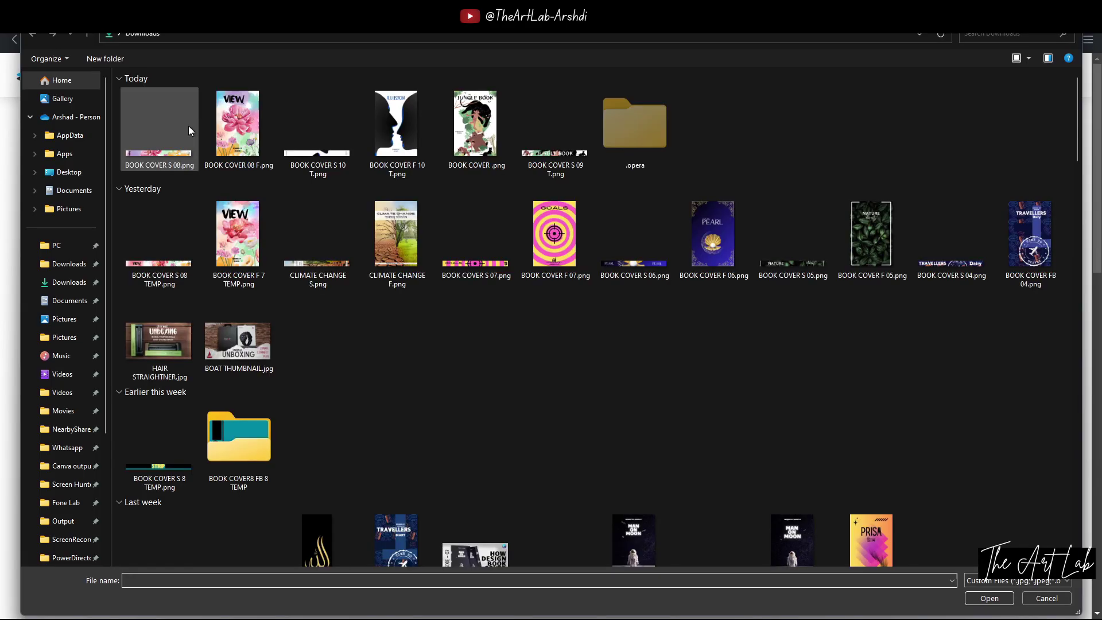
{"action": "double_click", "coordinate": [180, 127]}
{"action": "left_click", "coordinate": [893, 283]}
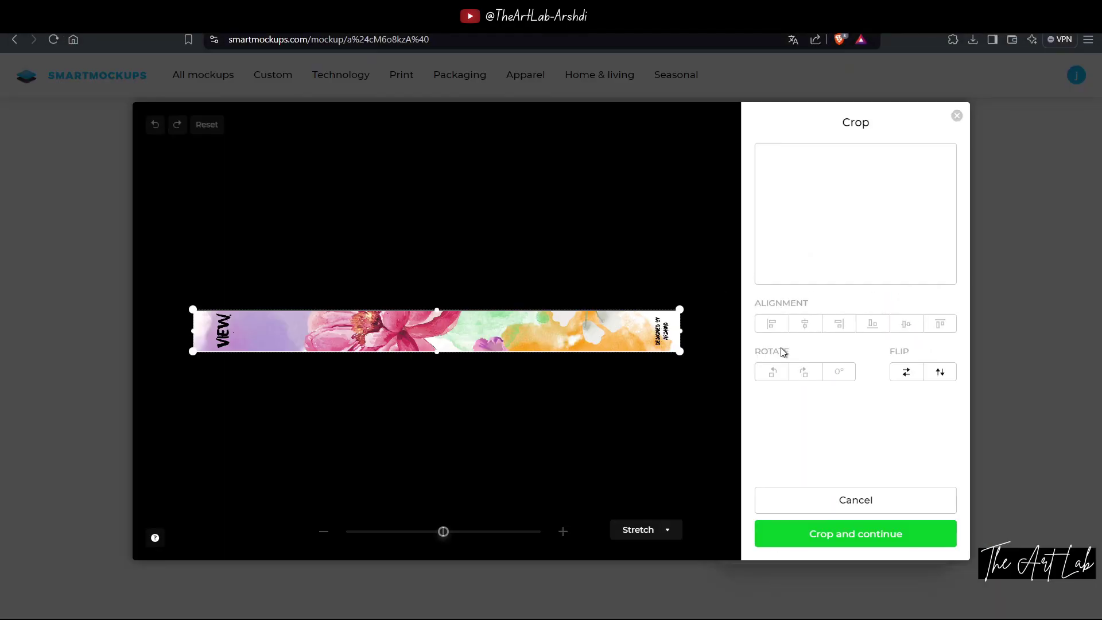
{"action": "left_click", "coordinate": [920, 377]}
{"action": "left_click", "coordinate": [920, 378]}
{"action": "left_click", "coordinate": [866, 533]}
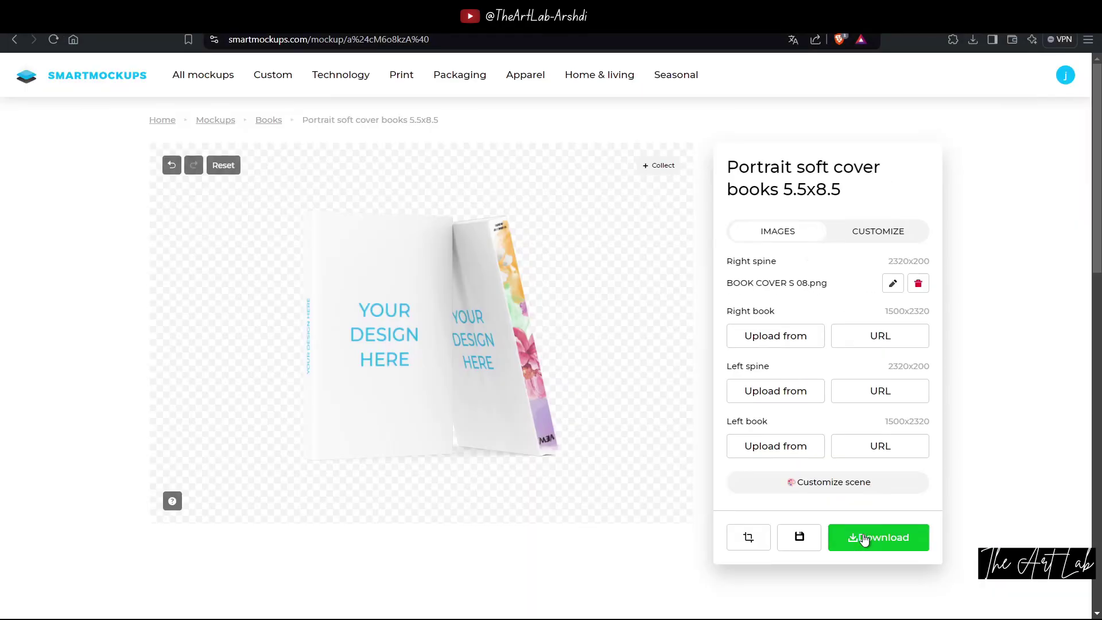
Upload BOOK COVER 08 F.png as the right book's cover.
{"action": "left_click", "coordinate": [787, 338]}
{"action": "left_click", "coordinate": [769, 297]}
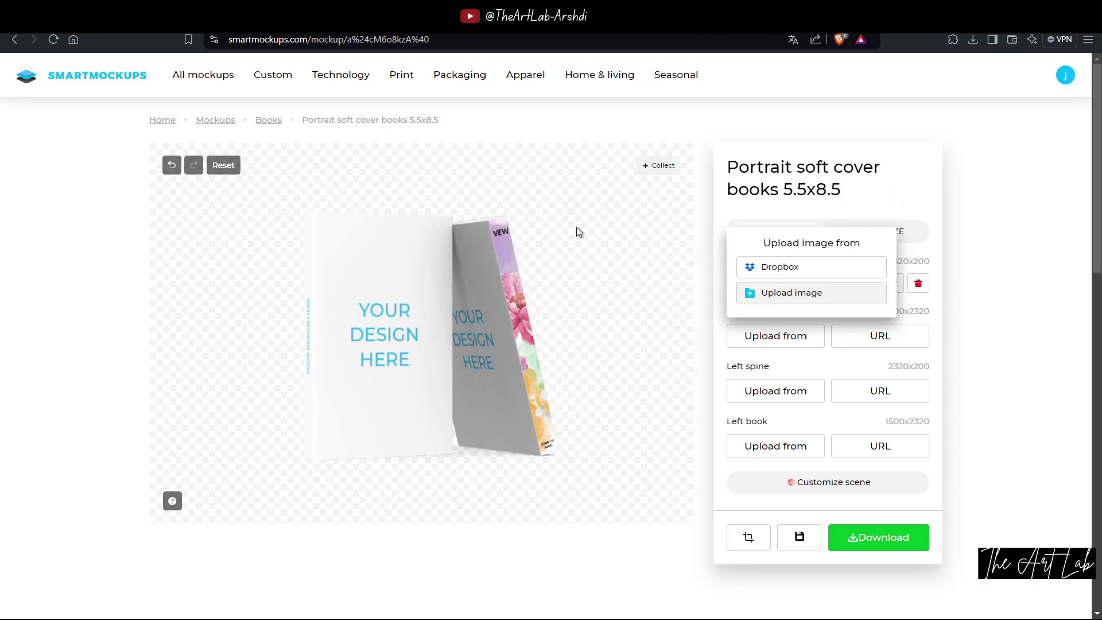
{"action": "double_click", "coordinate": [218, 143]}
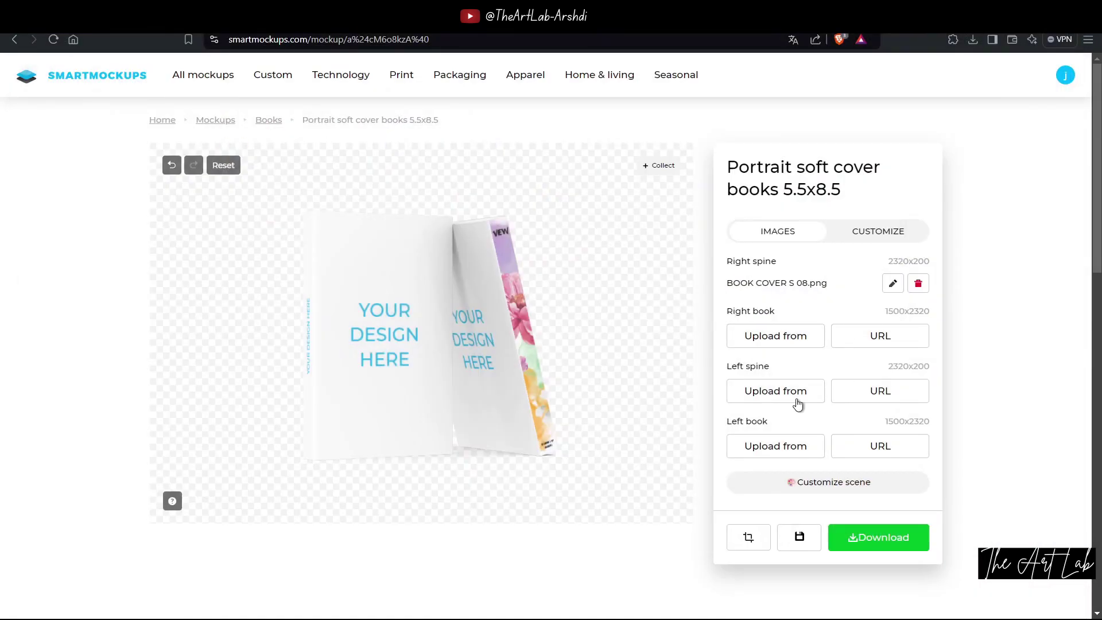
Upload BOOK COVER S 08.png as the left spine and flip it horizontally and vertically.
{"action": "left_click", "coordinate": [775, 386]}
{"action": "left_click", "coordinate": [792, 342]}
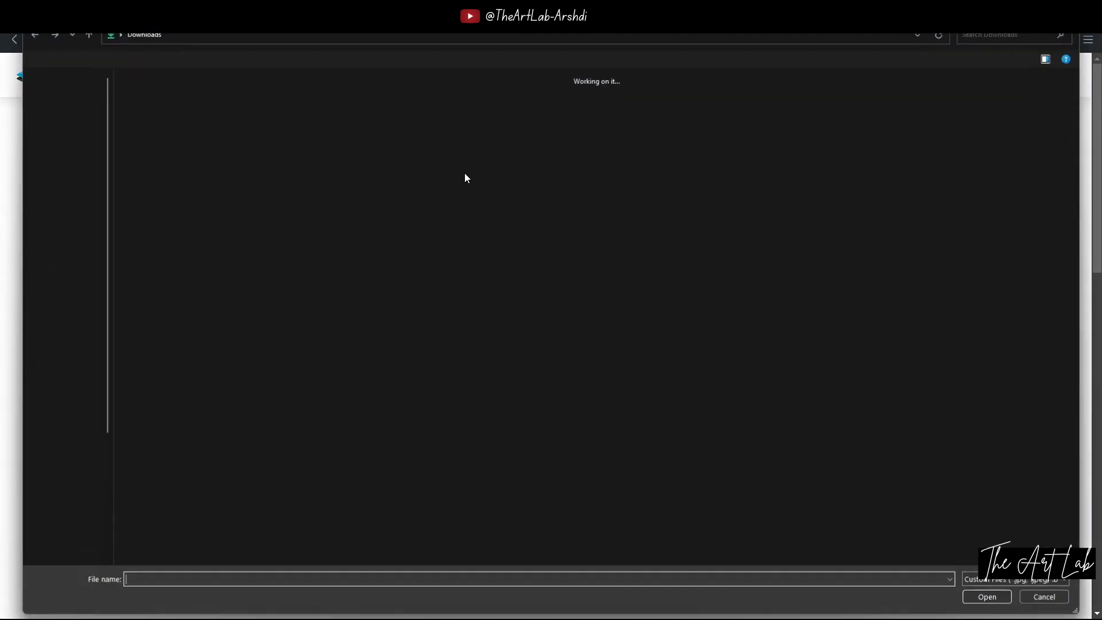
{"action": "double_click", "coordinate": [177, 122]}
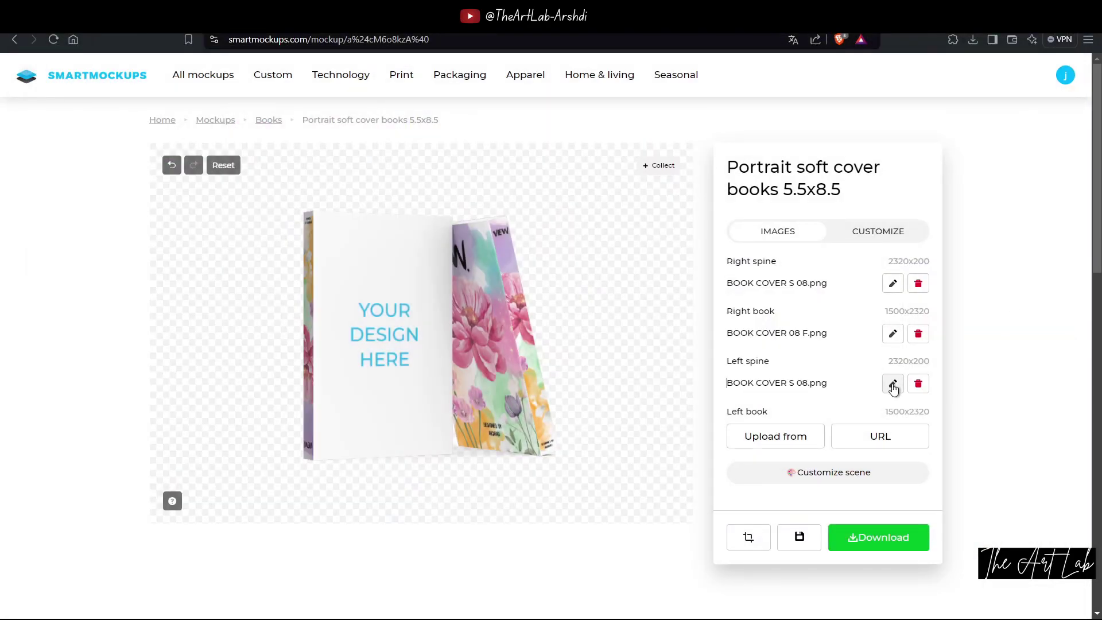
{"action": "left_click", "coordinate": [892, 386]}
{"action": "left_click", "coordinate": [918, 374]}
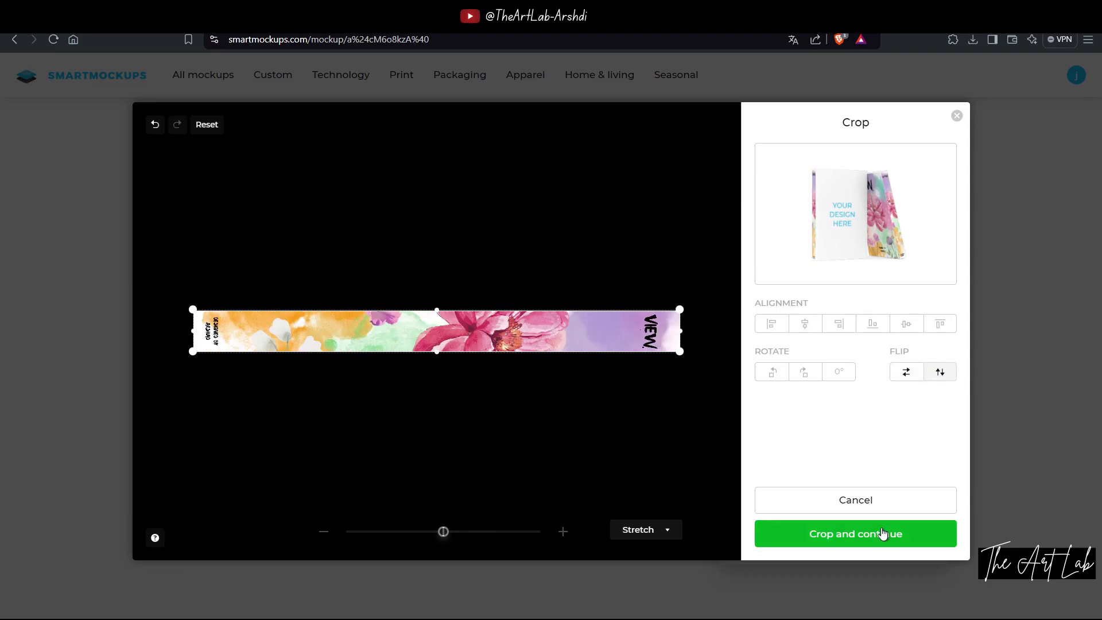
{"action": "left_click", "coordinate": [885, 533]}
Upload BOOK COVER 08 F.png as the left book's cover.
{"action": "left_click", "coordinate": [794, 438]}
{"action": "left_click", "coordinate": [789, 394]}
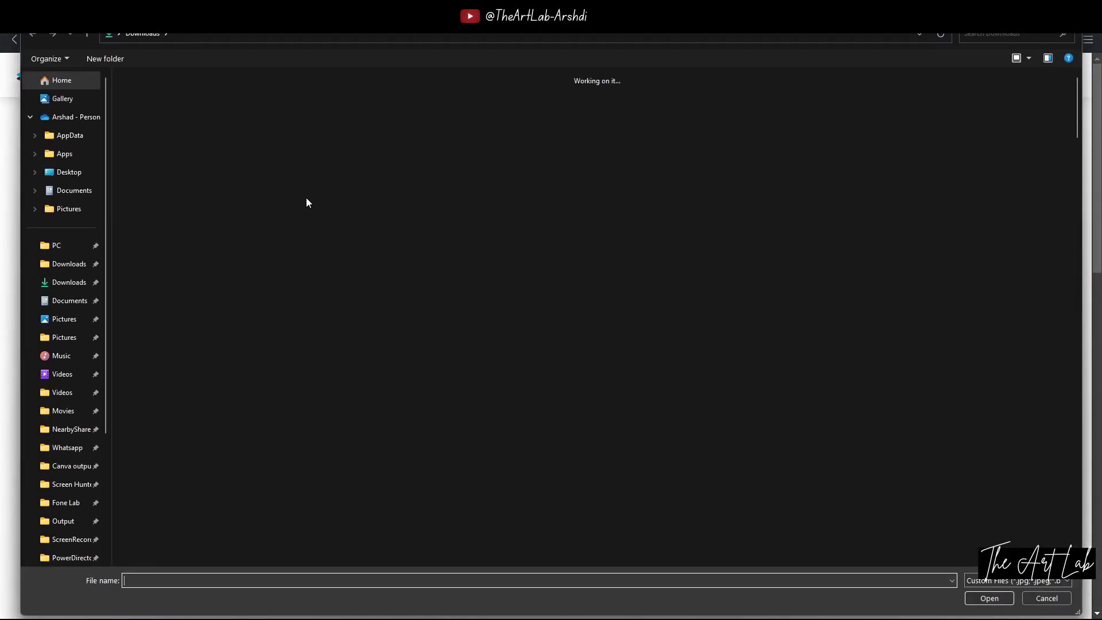
{"action": "double_click", "coordinate": [239, 123]}
Customize the mockup scene with the preset light grey gradient background.
{"action": "left_click", "coordinate": [797, 460]}
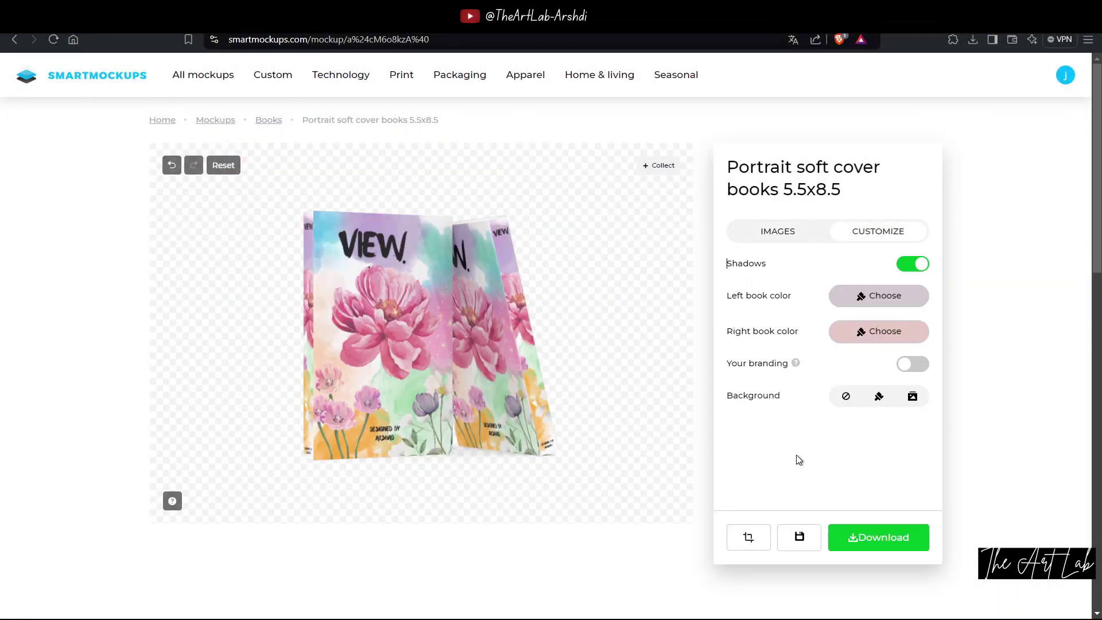
{"action": "left_click", "coordinate": [872, 397]}
{"action": "left_click", "coordinate": [813, 338]}
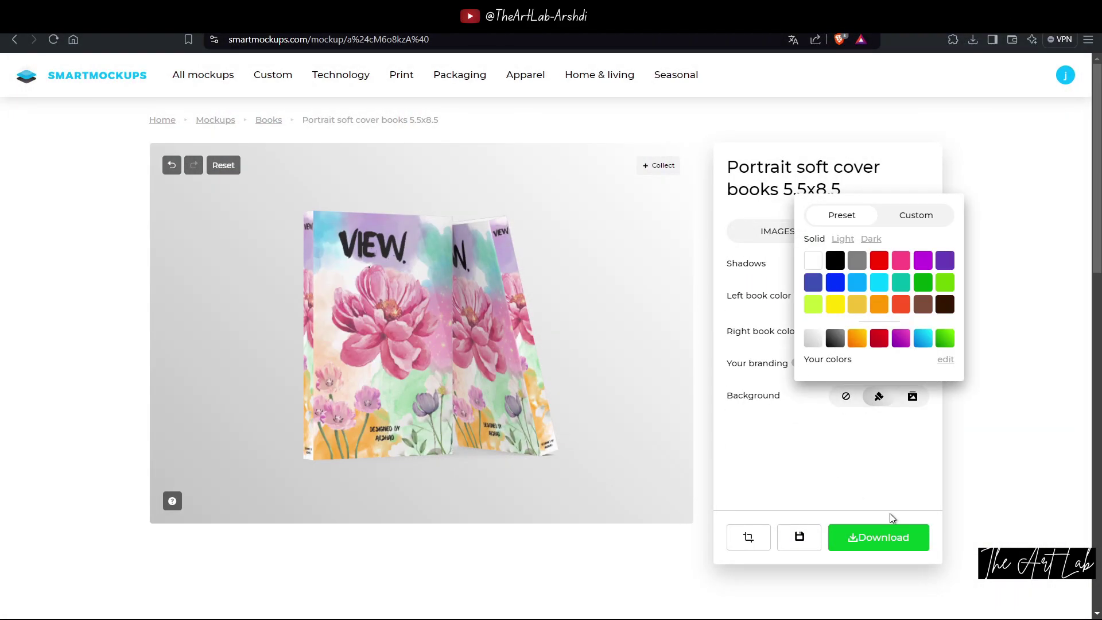
Download the finished book mockup and view the downloaded image in full screen.
{"action": "left_click", "coordinate": [891, 533]}
{"action": "left_click", "coordinate": [890, 500]}
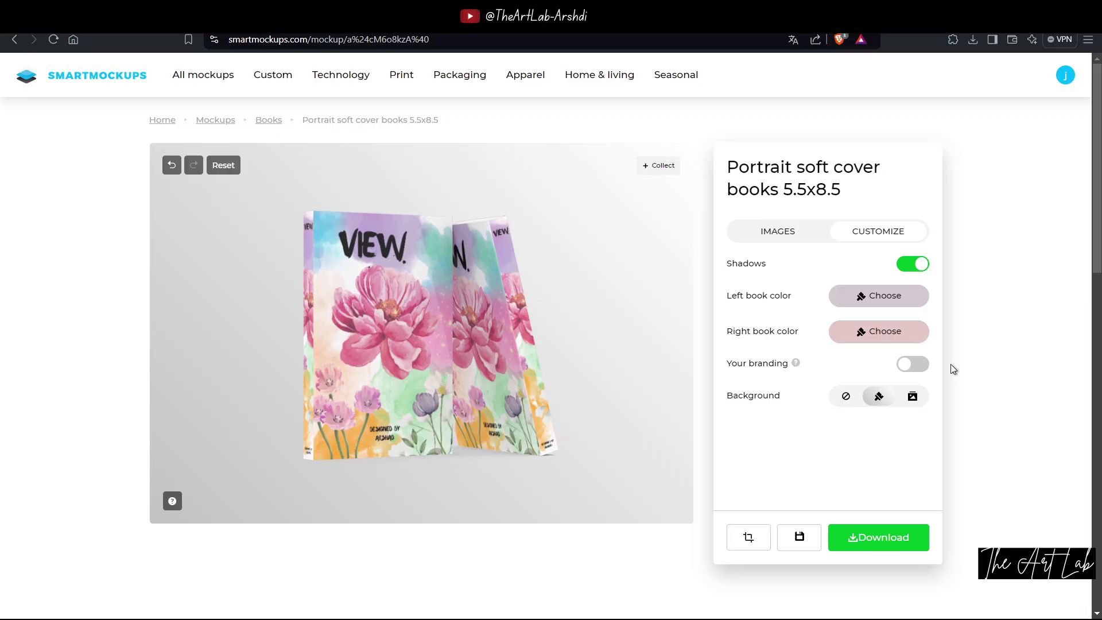
{"action": "left_click", "coordinate": [972, 42]}
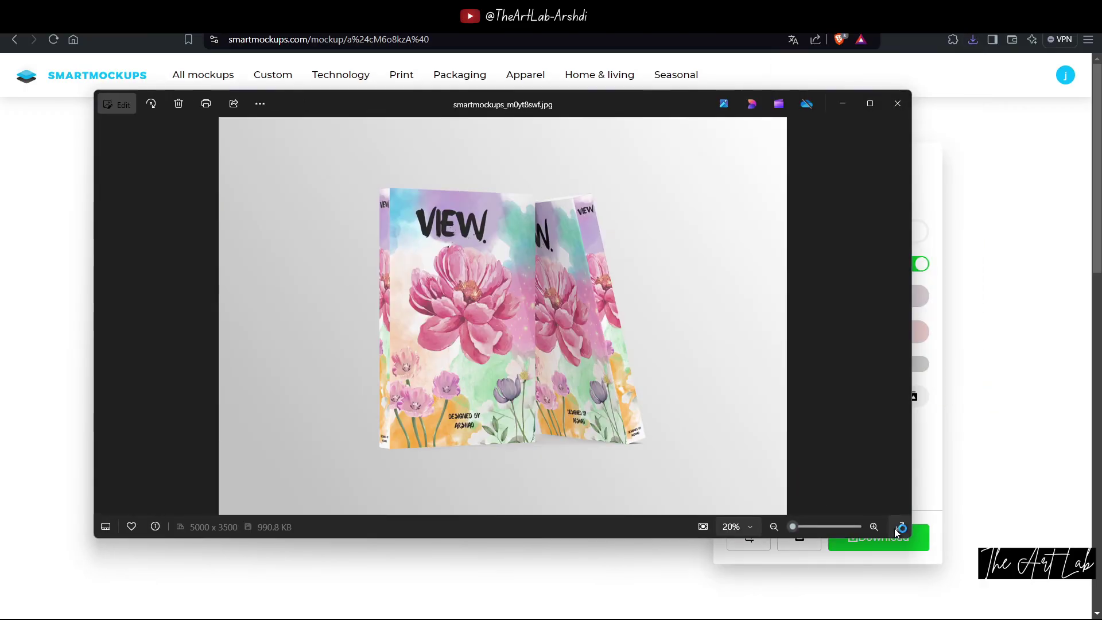
{"action": "left_click", "coordinate": [900, 526]}
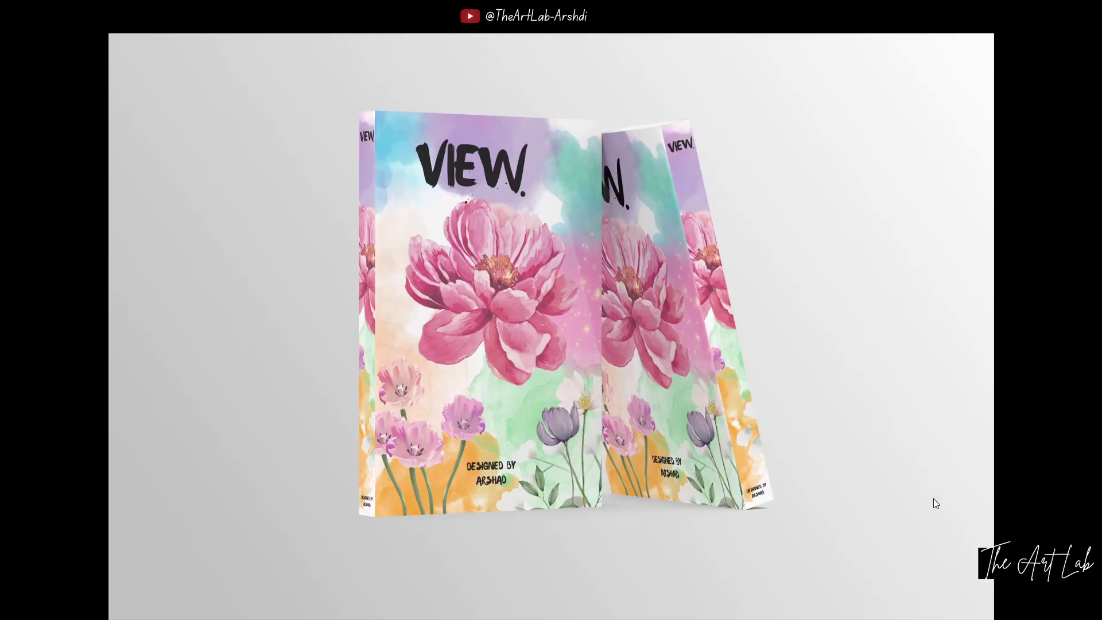